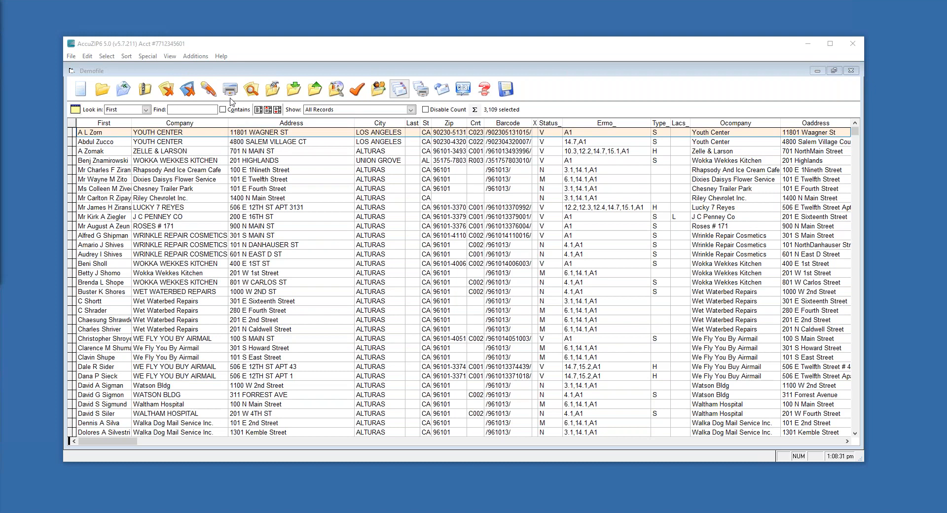
Open Intelligent Mail Setup under Additions > AccuTrace for the Demofile list
click(195, 56)
click(263, 52)
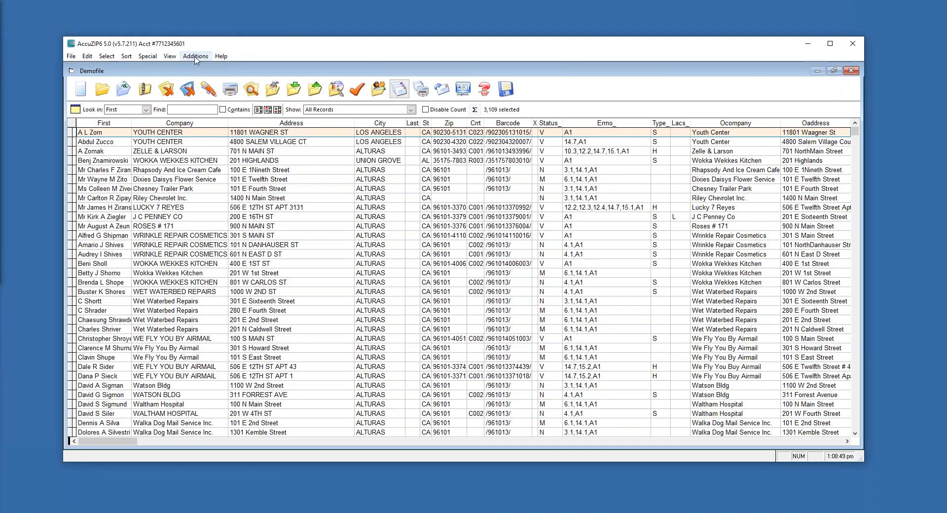
click(195, 56)
mouse_move(213, 69)
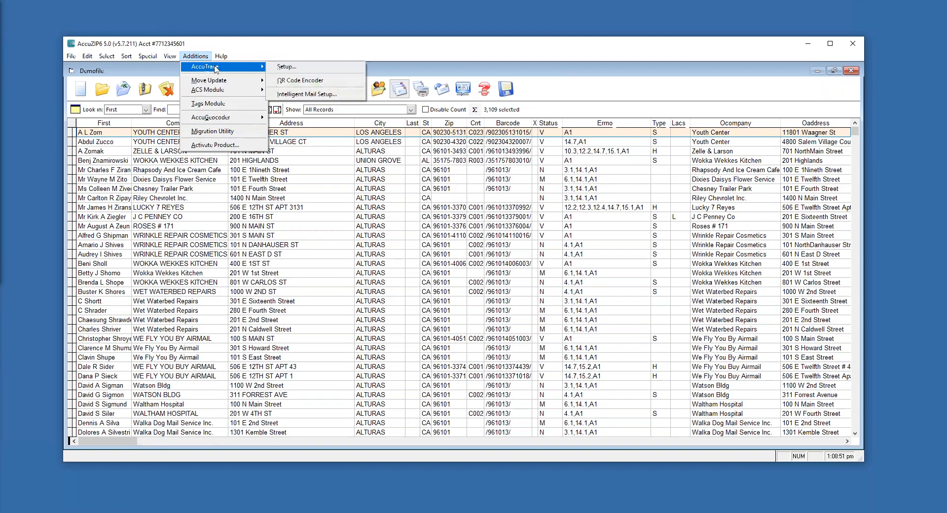
click(295, 94)
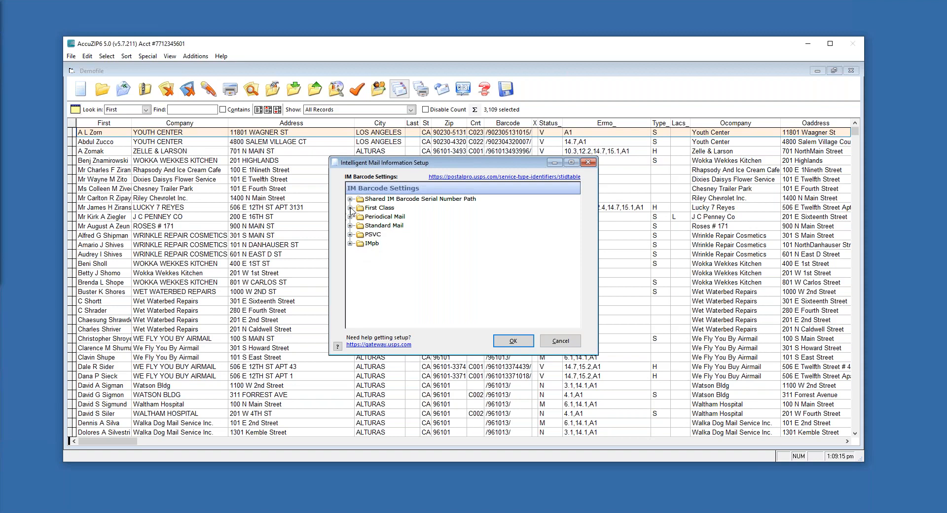
Expand First Class and bring up the code list for its Service Type 270
click(350, 209)
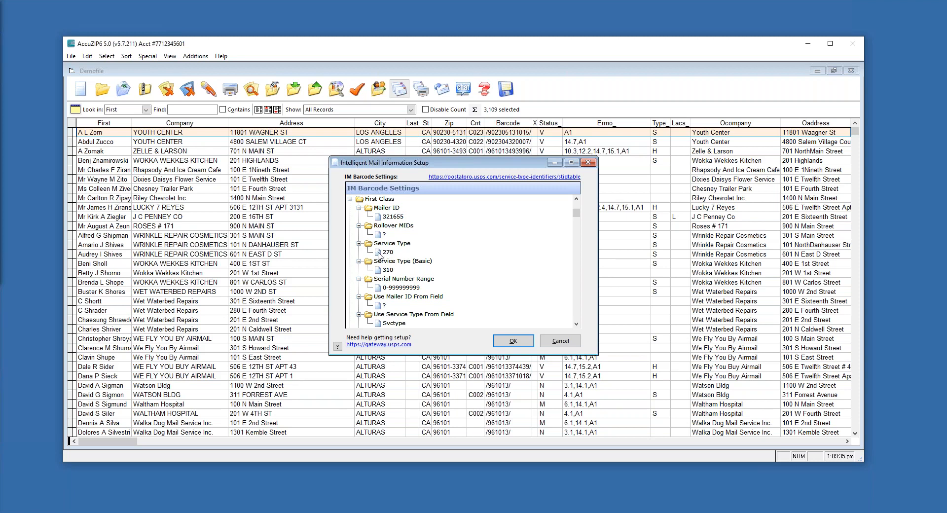
double_click(378, 253)
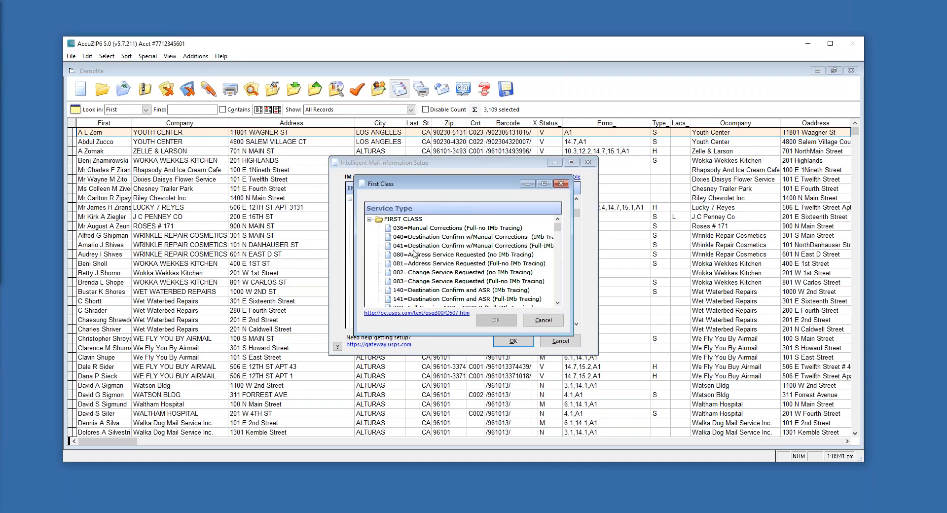
Compare service types 220 and 232, then confirm 270 Destination Confirm (Full-IMb Tracing)
scroll(451, 263, down, 3)
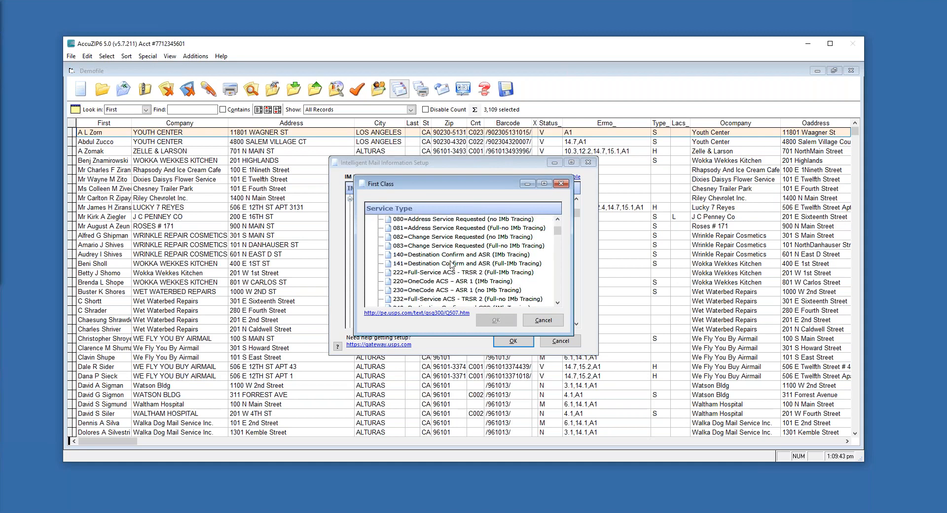
scroll(452, 267, down, 2)
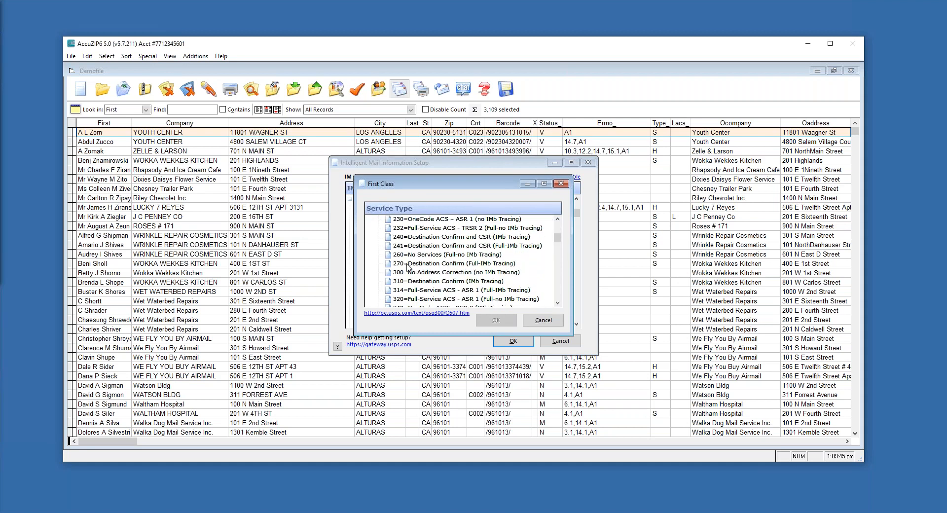
click(436, 265)
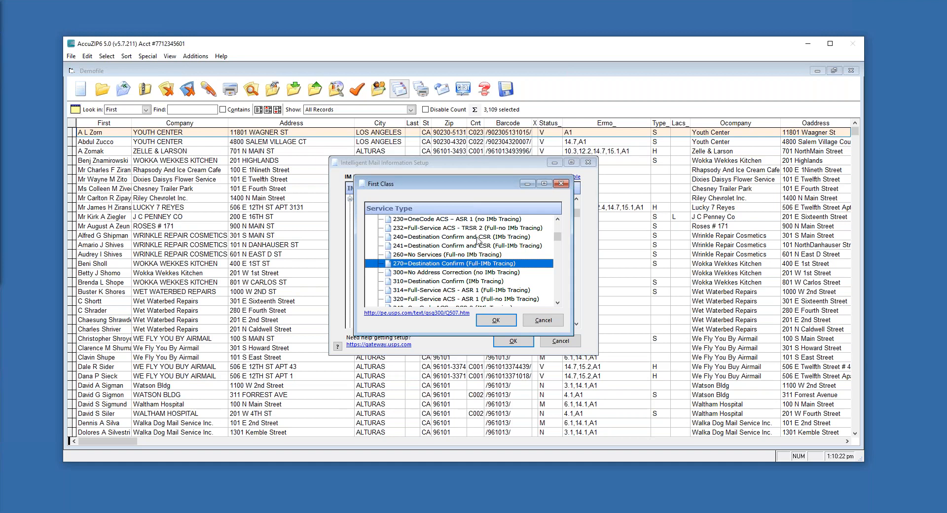
scroll(477, 241, up, 2)
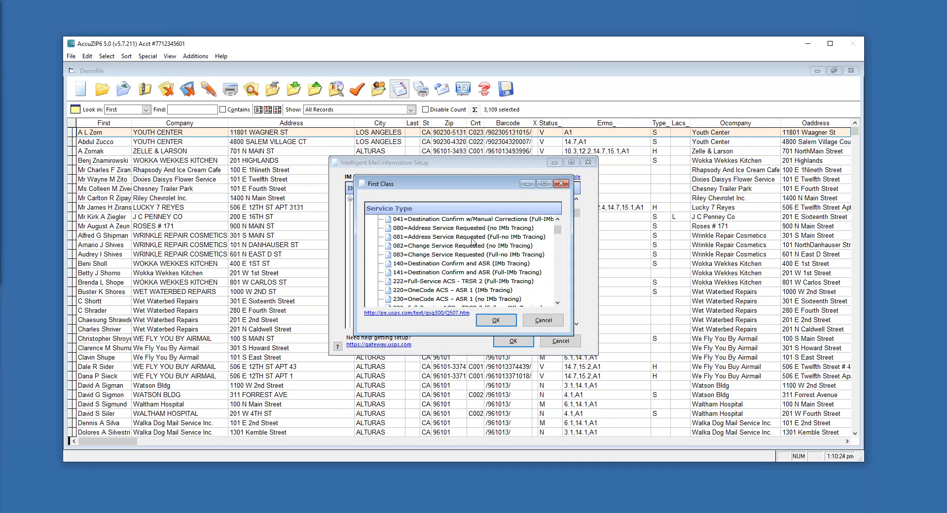
scroll(471, 241, down, 1)
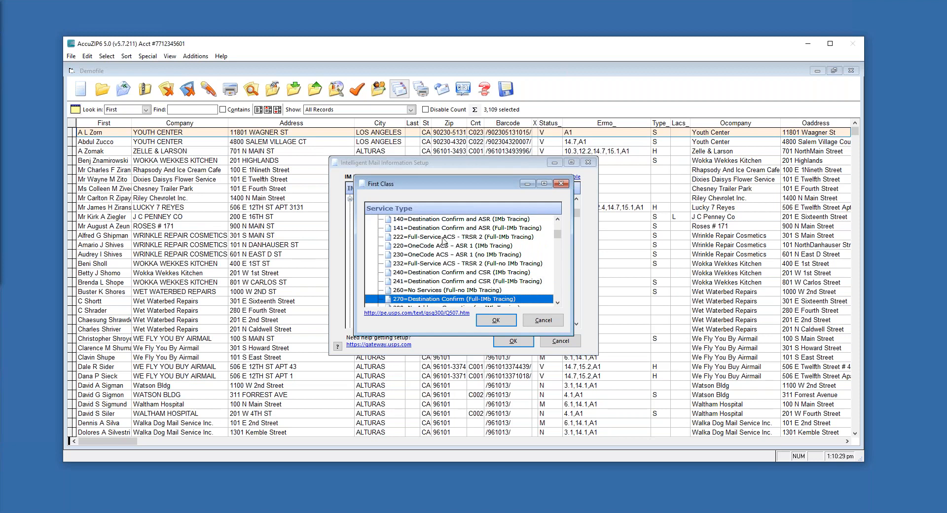
click(431, 248)
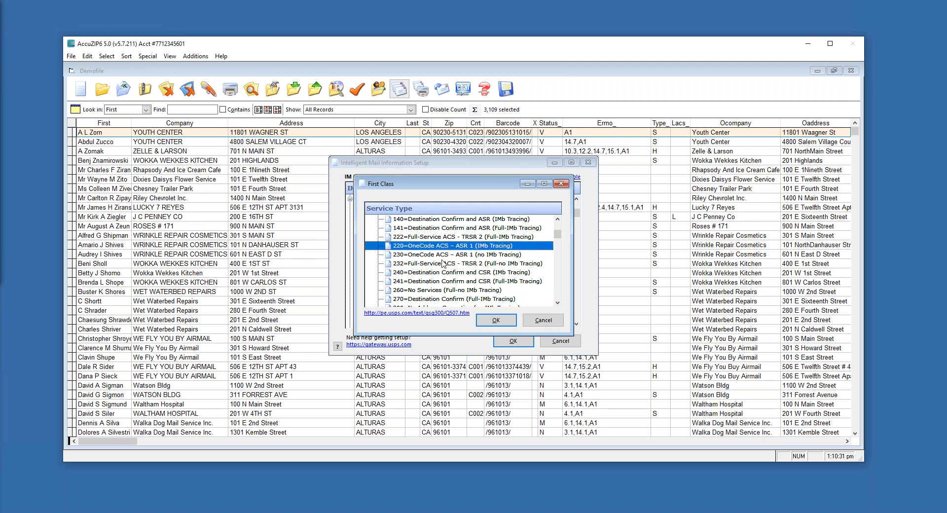
click(449, 264)
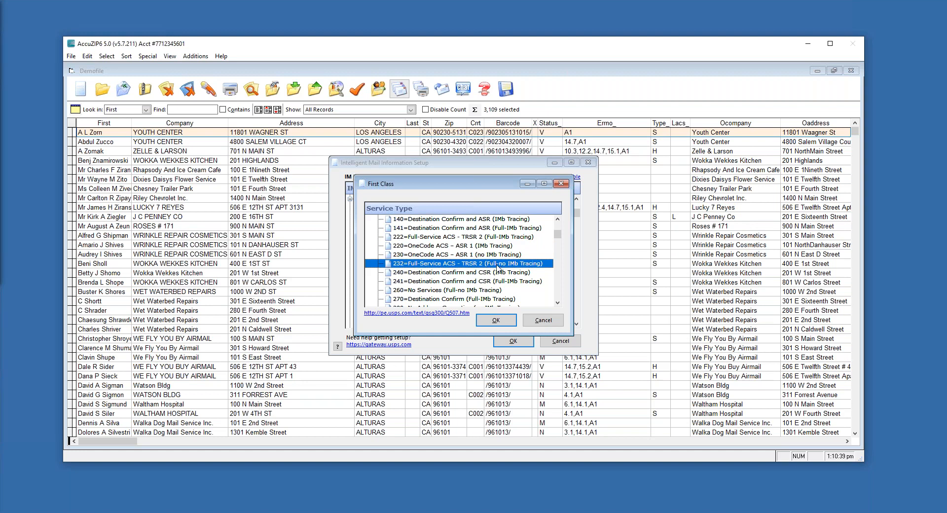
click(451, 299)
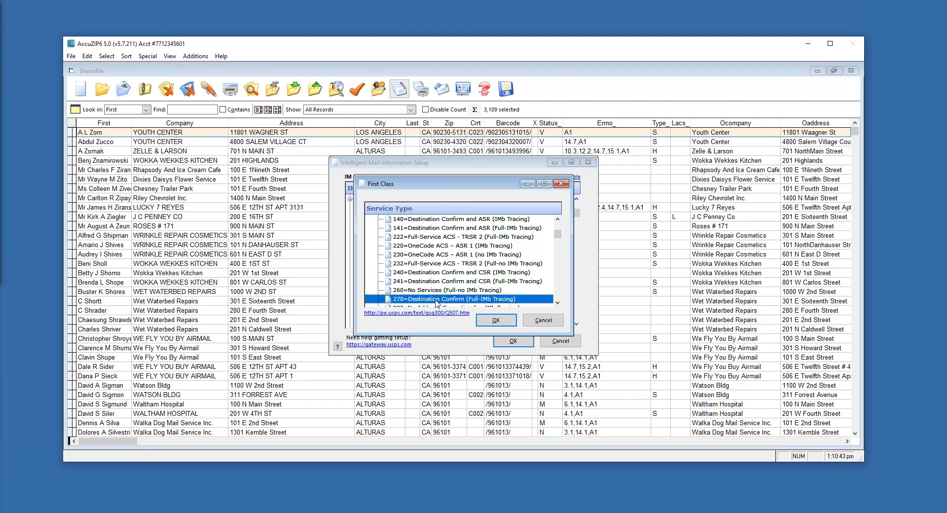
double_click(450, 299)
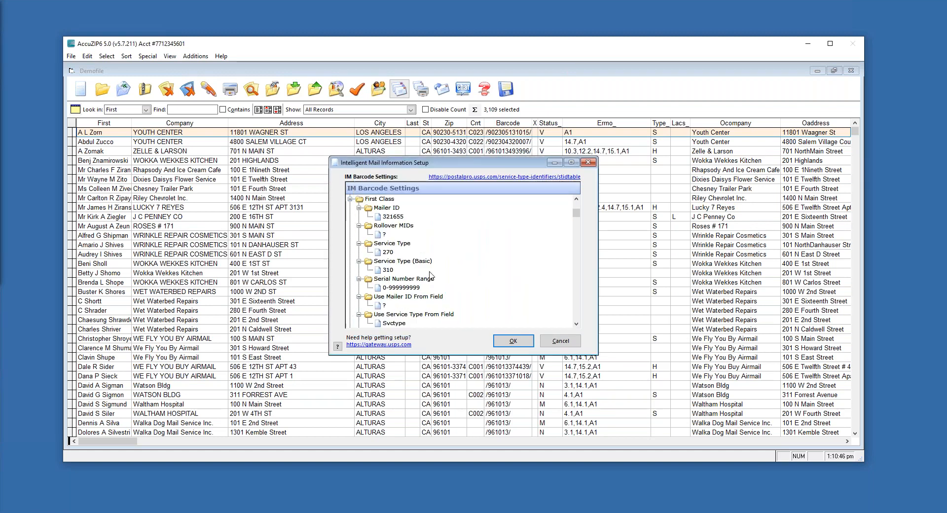
Switch First Class Service Type to 036 Manual Corrections, then back to 270
double_click(379, 255)
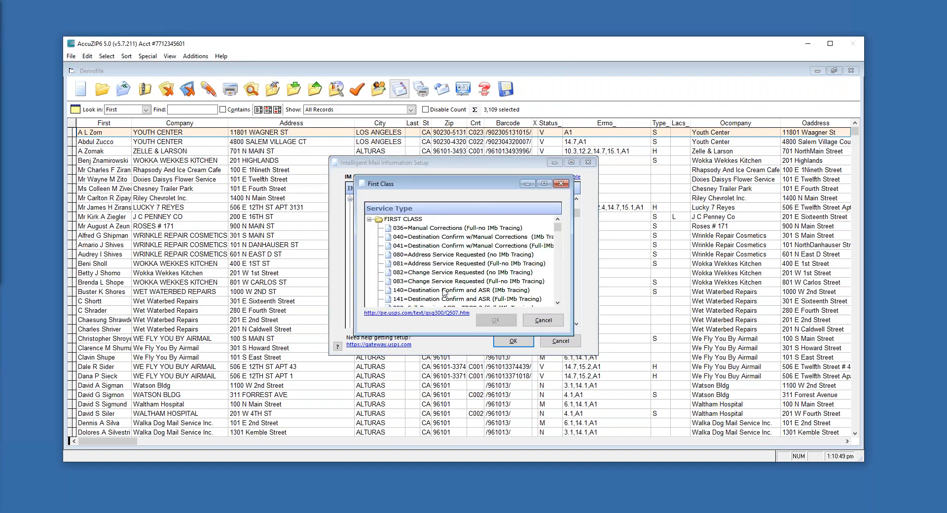
click(439, 228)
double_click(439, 229)
click(387, 253)
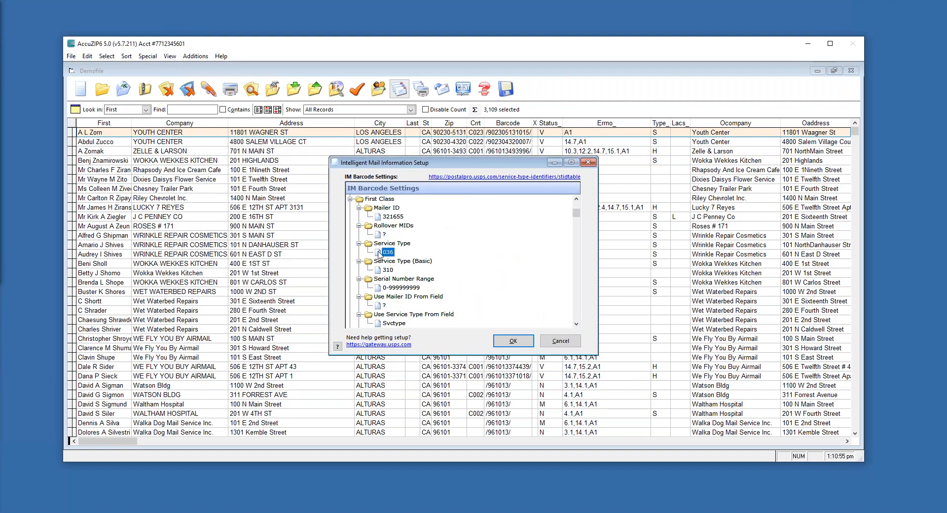
double_click(380, 255)
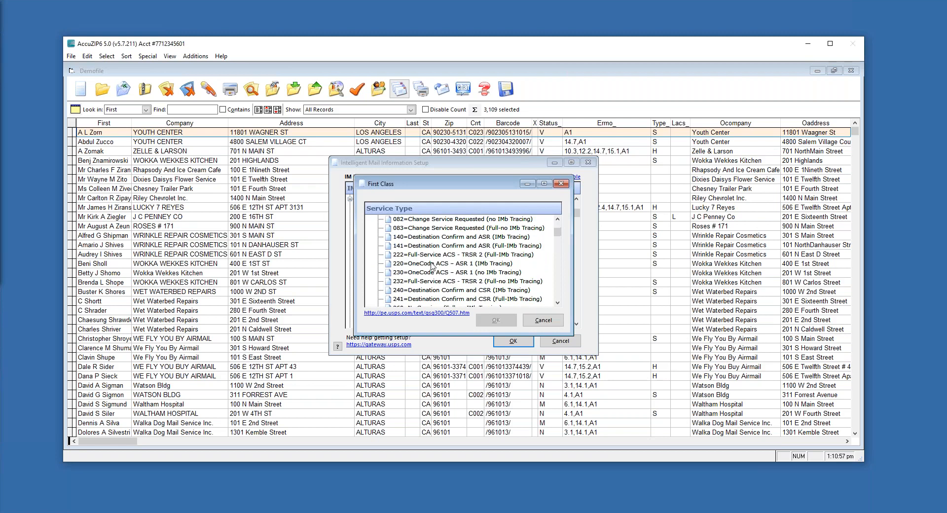
click(420, 291)
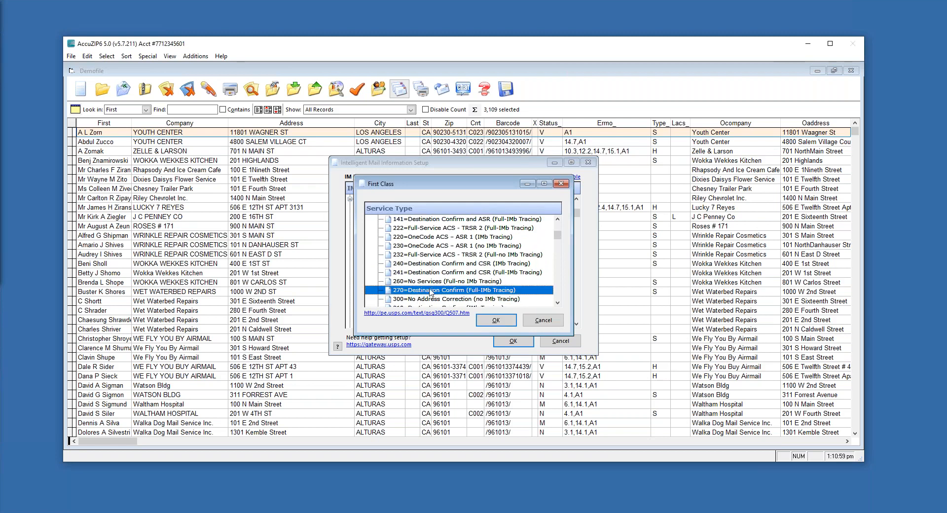
double_click(430, 291)
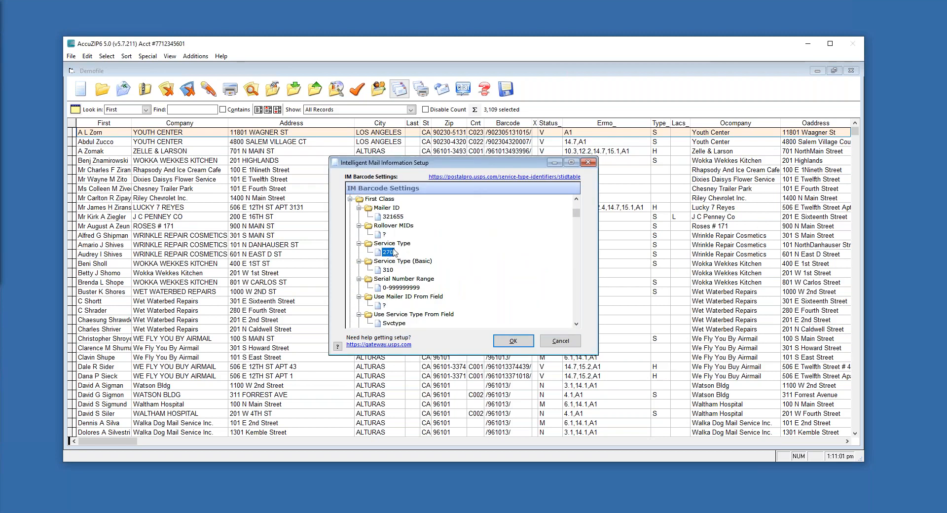
Reconfirm Service Type (Basic) as 310 Destination Confirm (IMb Tracing) and collapse First Class
click(392, 270)
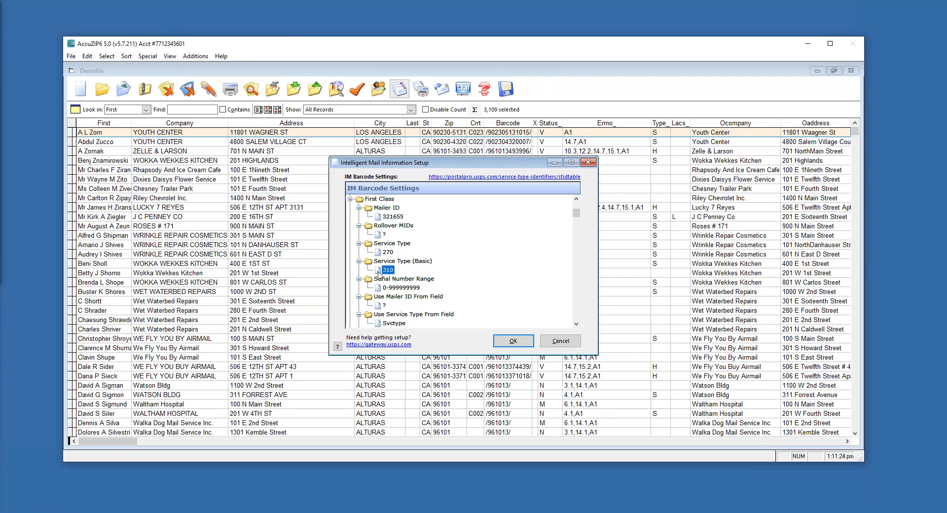
double_click(379, 274)
double_click(379, 273)
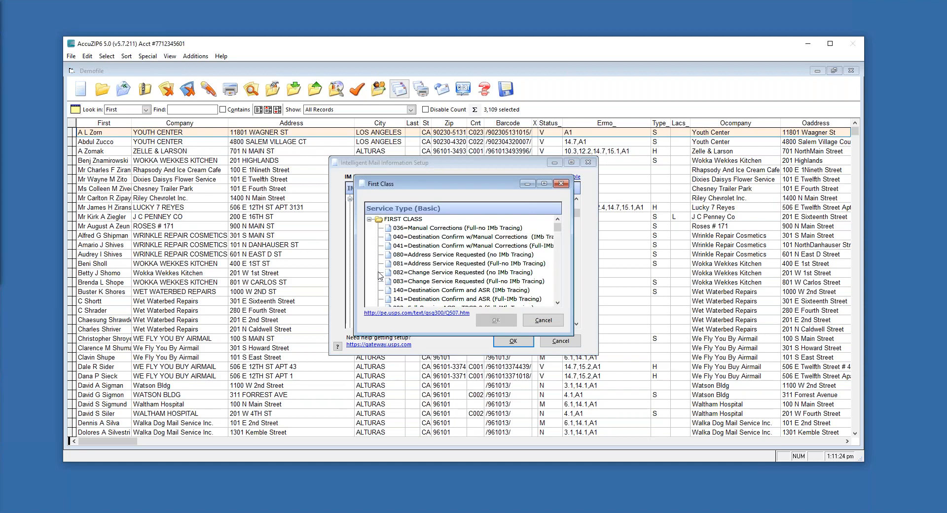
click(475, 272)
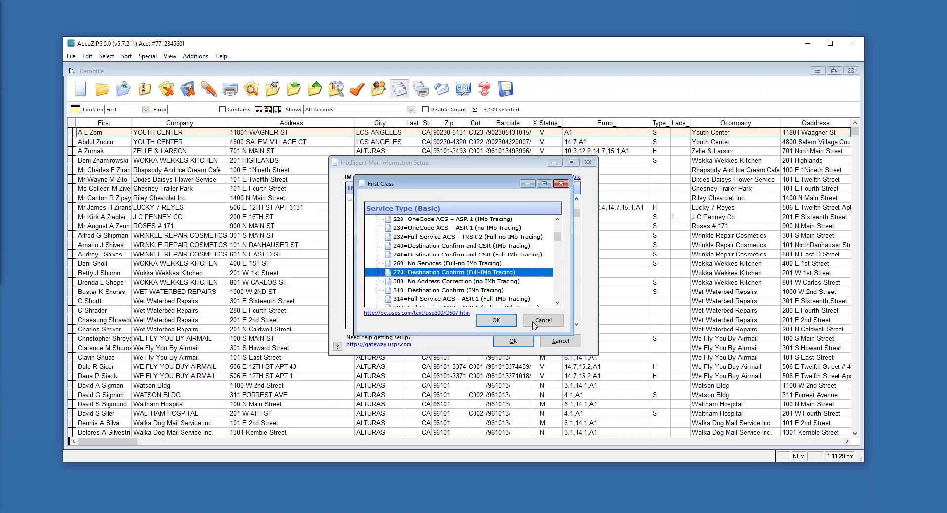
click(433, 291)
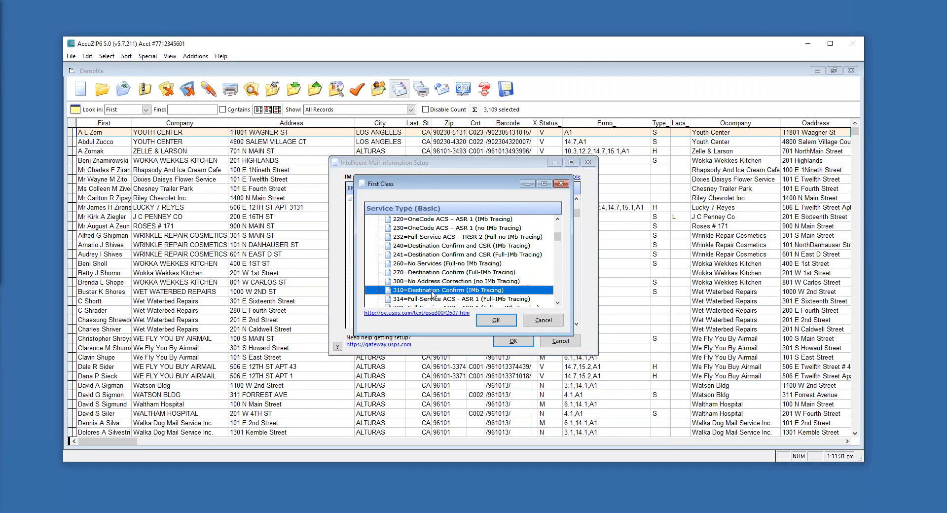
double_click(433, 291)
click(388, 252)
click(388, 270)
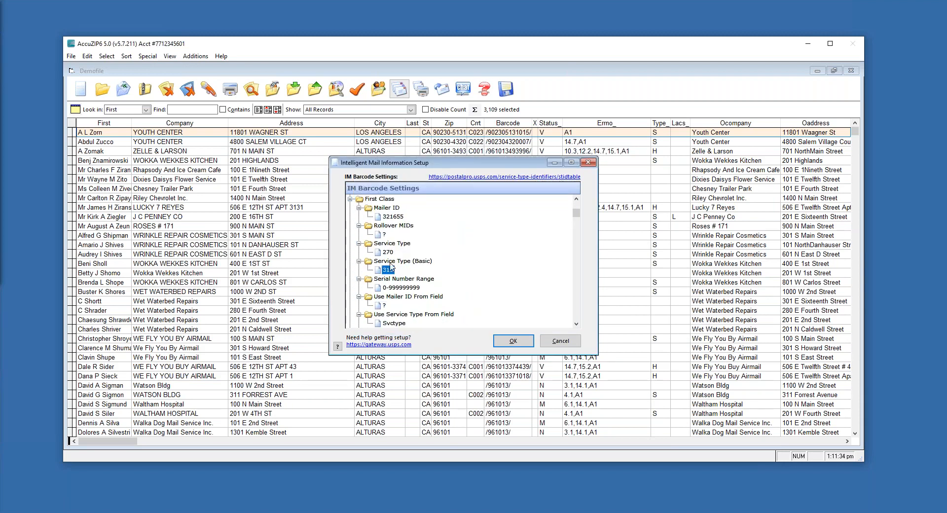
click(350, 200)
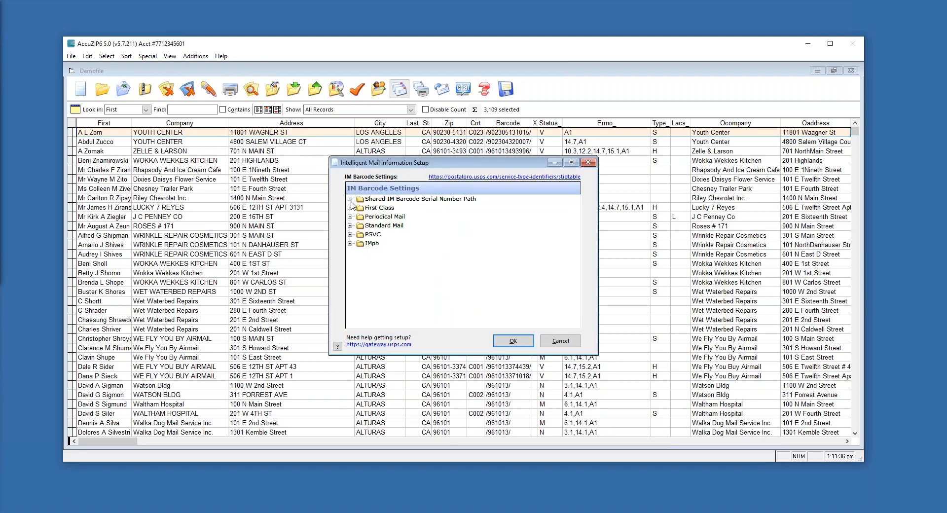
Set Standard Mail's Service Type to 271 Destination Confirm (Full-IMb Tracing), then expand Periodical Mail
click(351, 227)
double_click(388, 252)
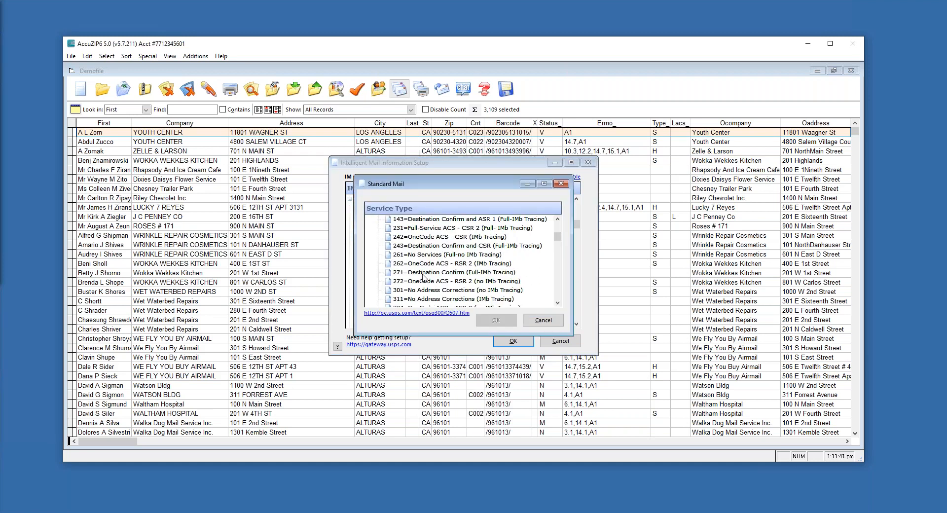
click(422, 273)
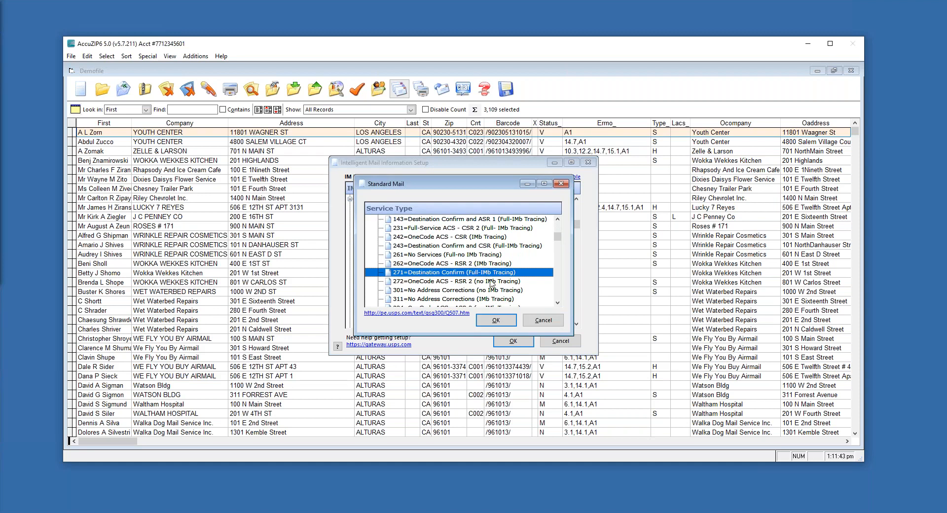
click(496, 321)
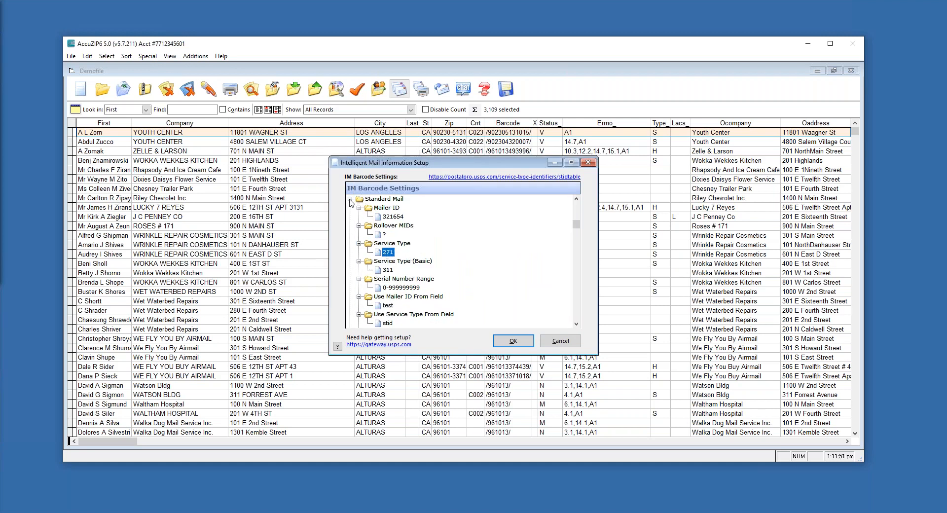
click(350, 199)
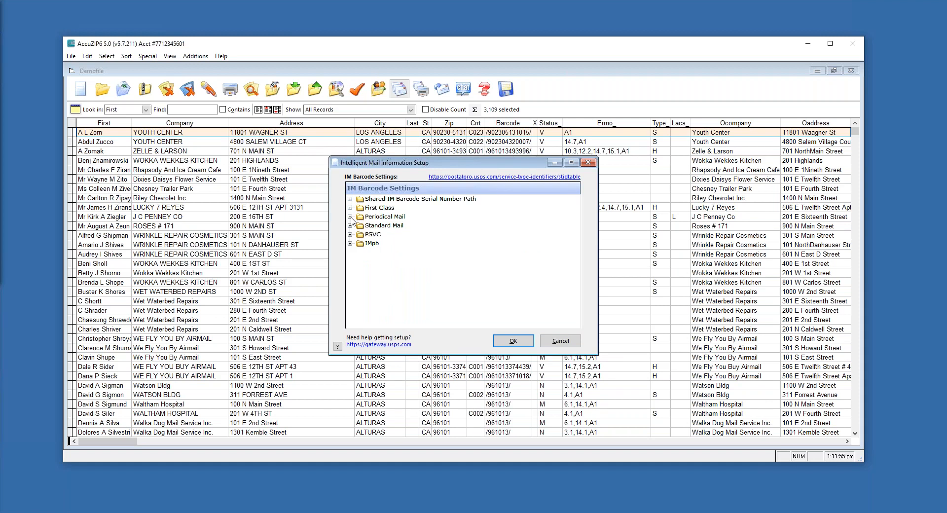
click(350, 217)
Set Periodical Mail's Service Type to 274 Manual Corrections (Full-IMb Tracing)
click(388, 252)
double_click(389, 253)
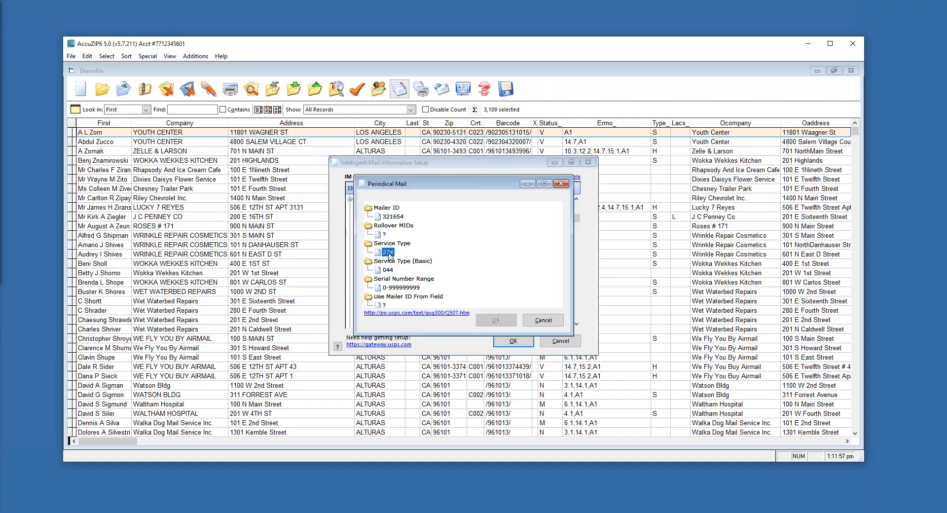
double_click(389, 253)
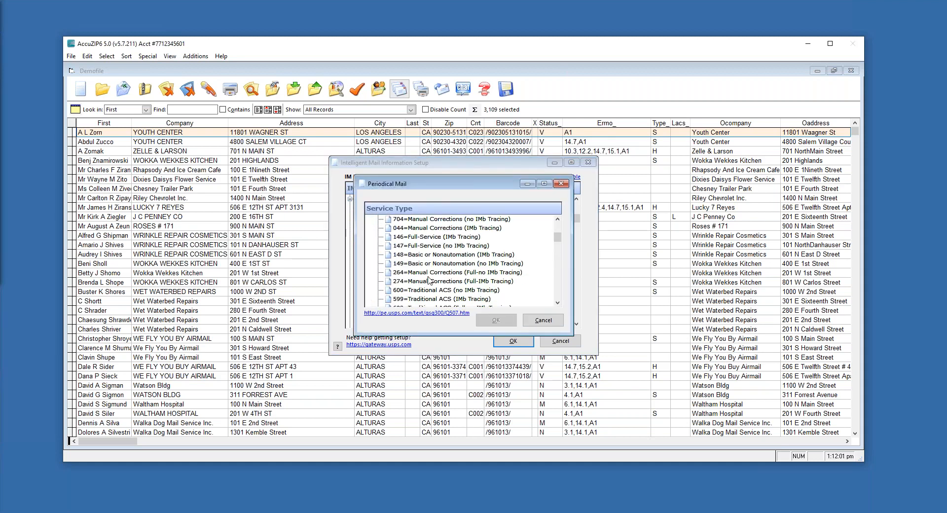
click(459, 283)
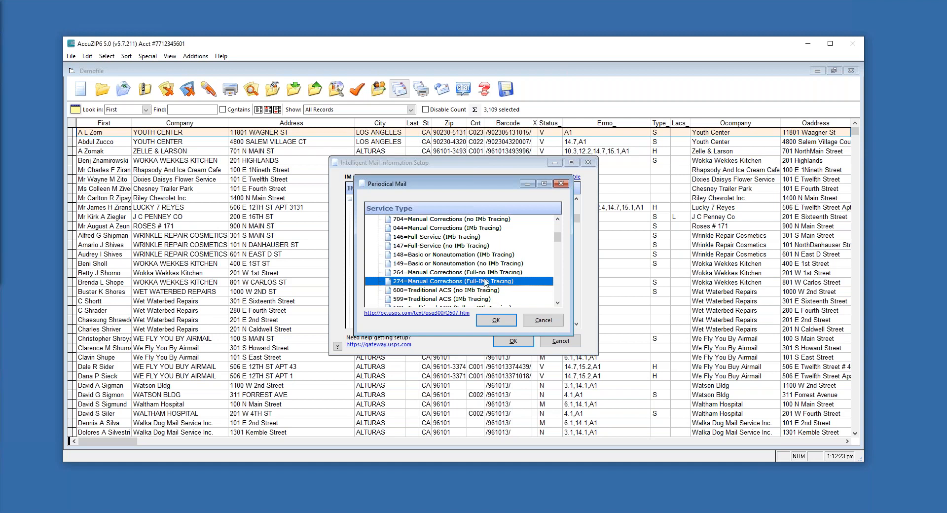
click(495, 321)
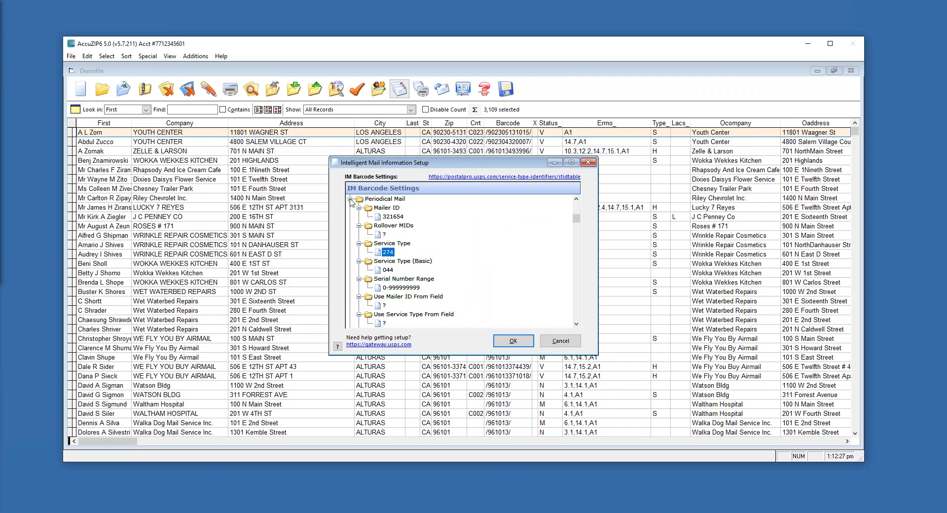
Close the Intelligent Mail setup and save the barcode setting changes
click(514, 343)
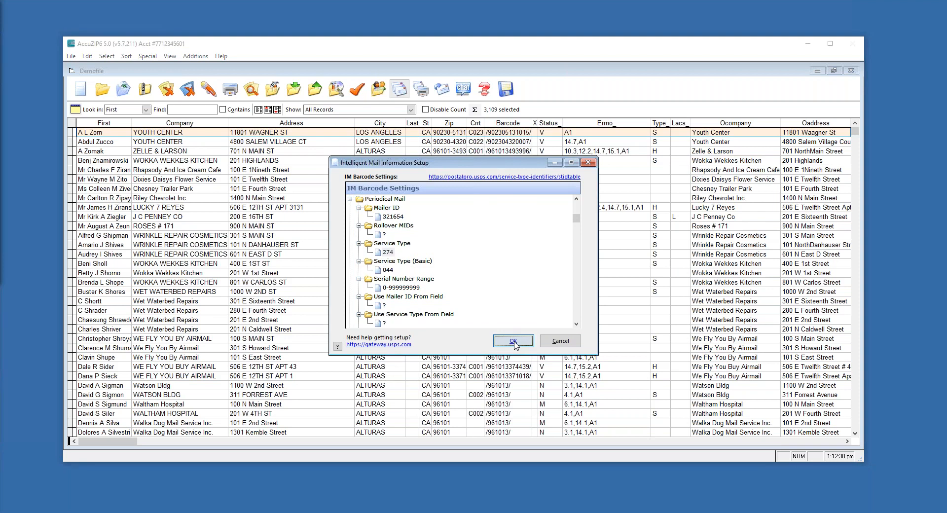
click(513, 341)
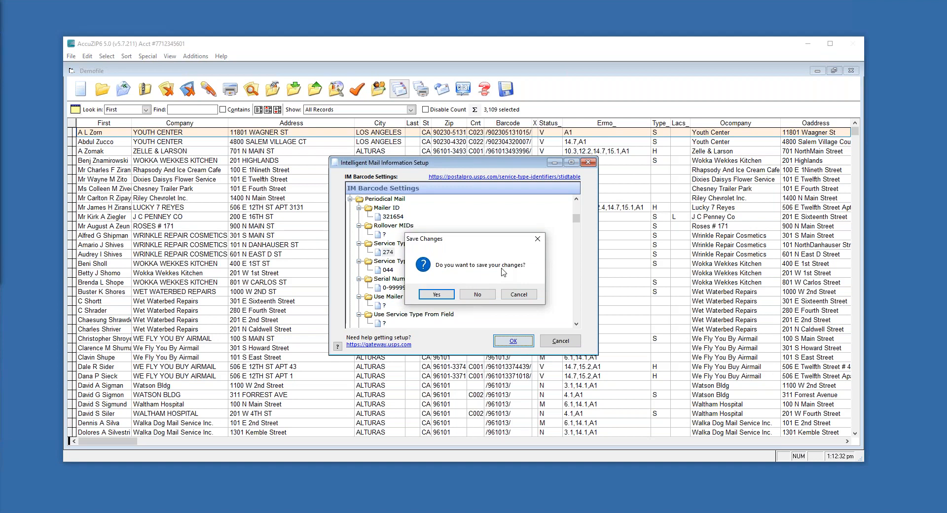
key(Return)
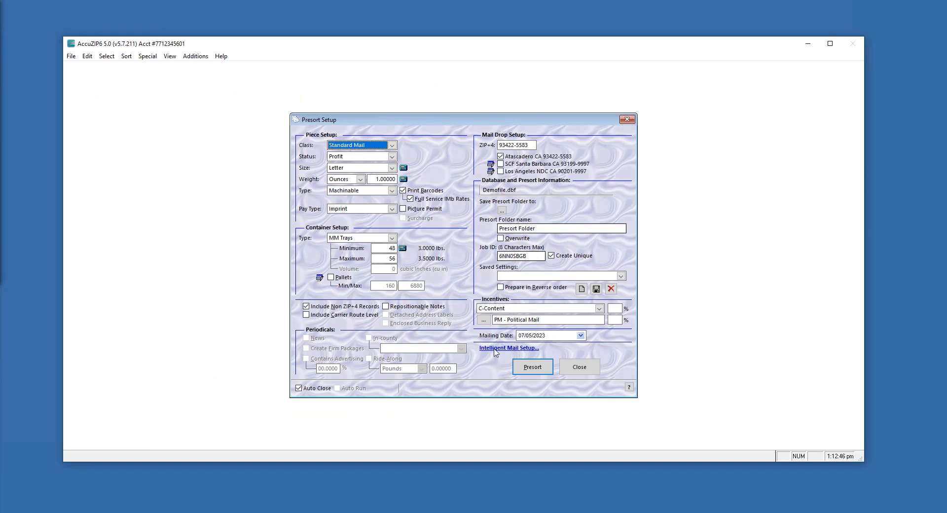
click(504, 348)
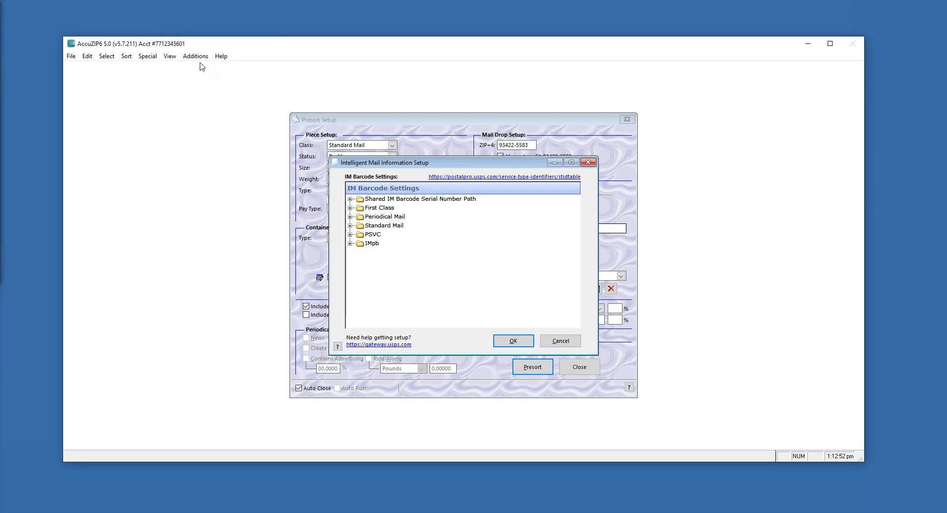
click(588, 163)
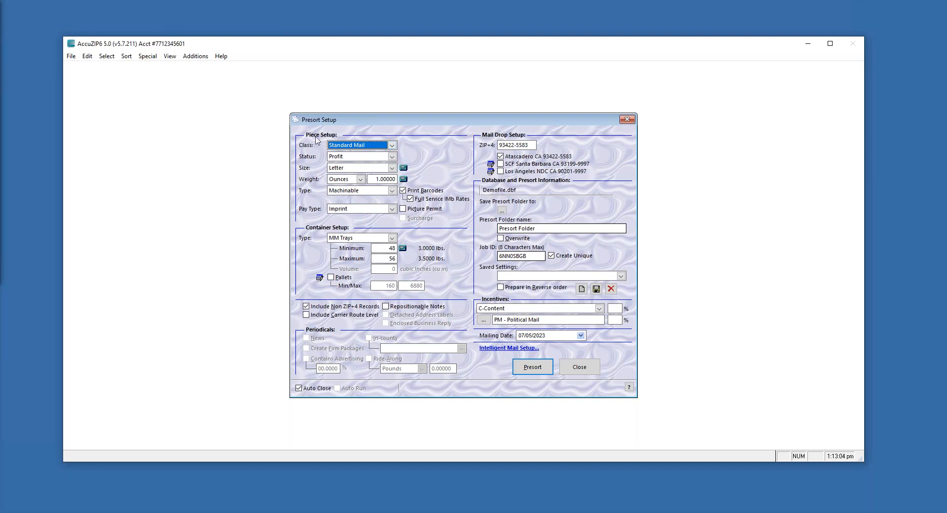
click(409, 198)
Inspect the ZIP+4 value 93422-5583, then regenerate the Job ID with Create Unique
drag(530, 146, 497, 147)
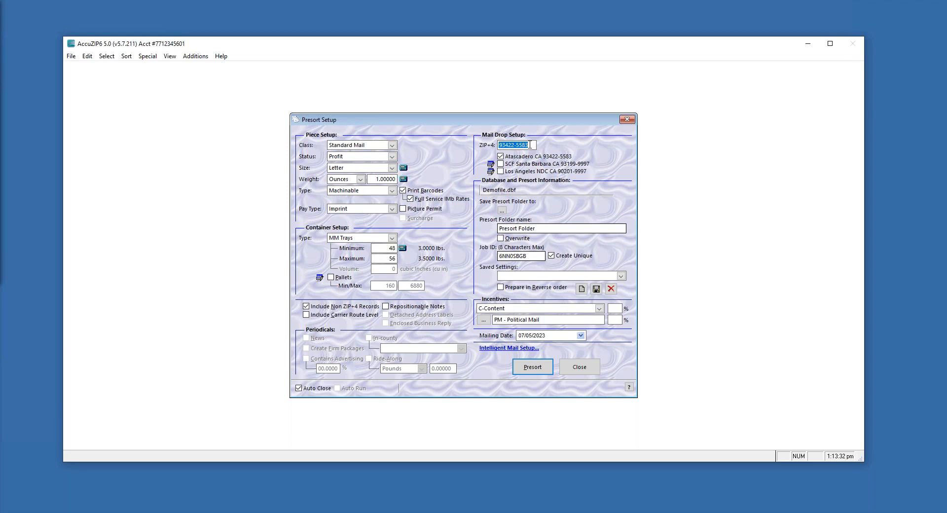
click(530, 144)
drag(531, 145, 498, 147)
click(532, 145)
drag(499, 146, 529, 145)
mouse_move(501, 170)
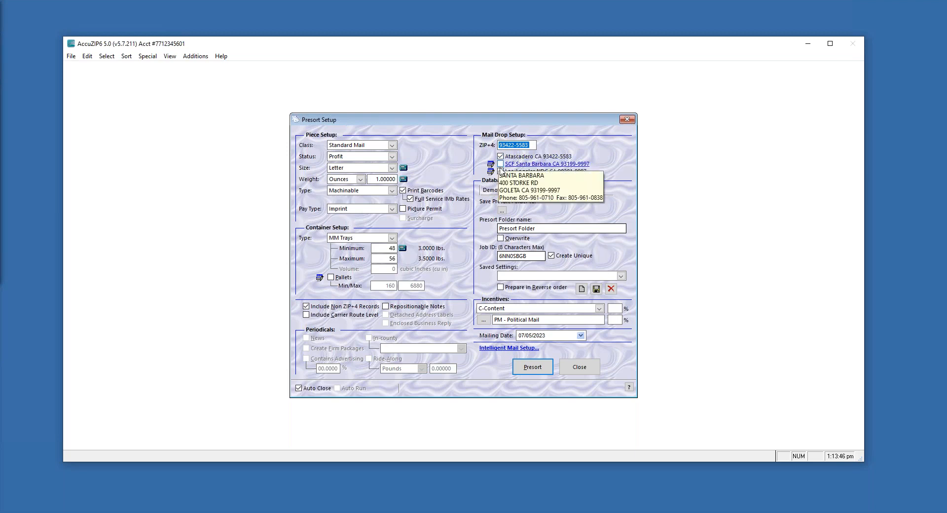
drag(531, 145, 516, 143)
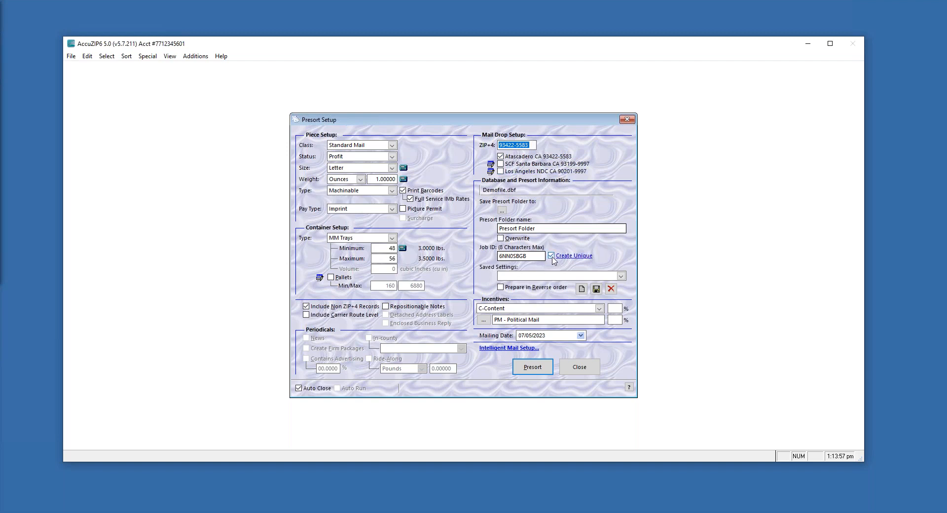
click(552, 256)
click(551, 256)
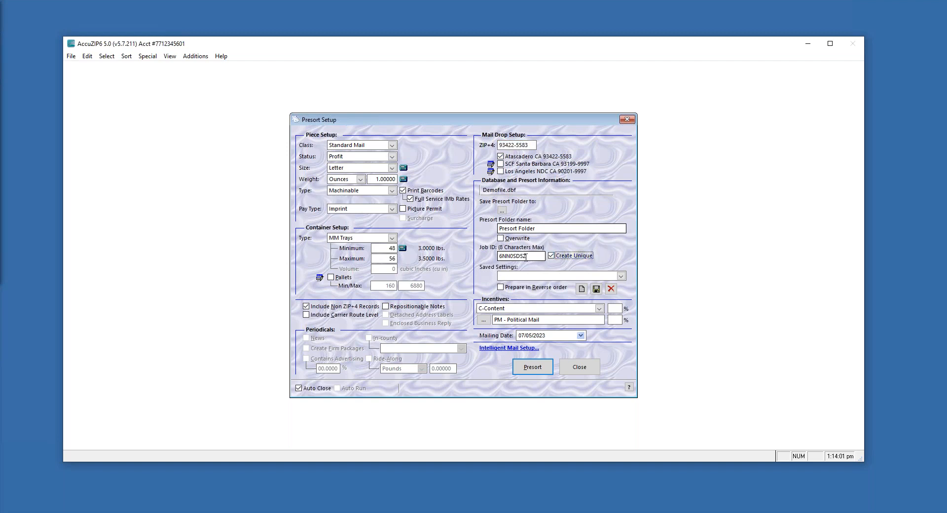
drag(530, 257, 495, 257)
click(531, 256)
Keep C-Content as the incentive category and open the content, incentive and fee codes
click(600, 308)
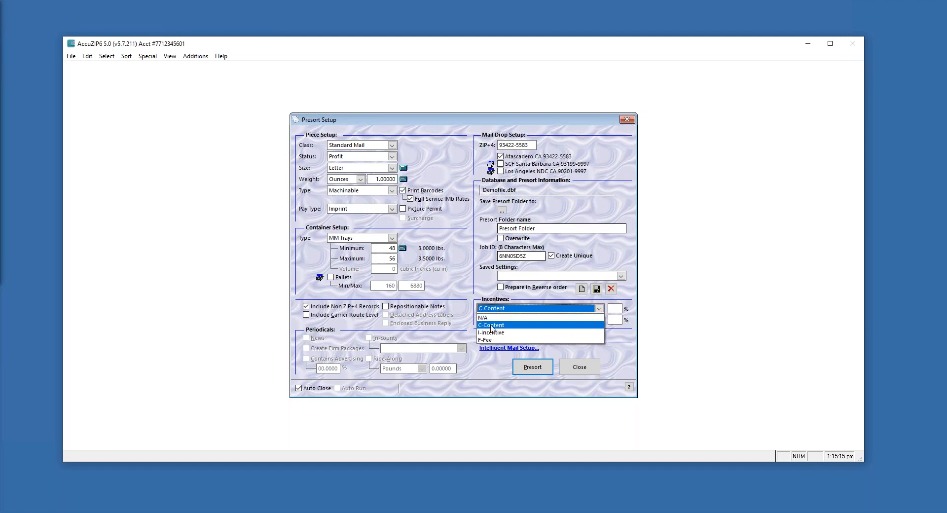
click(491, 325)
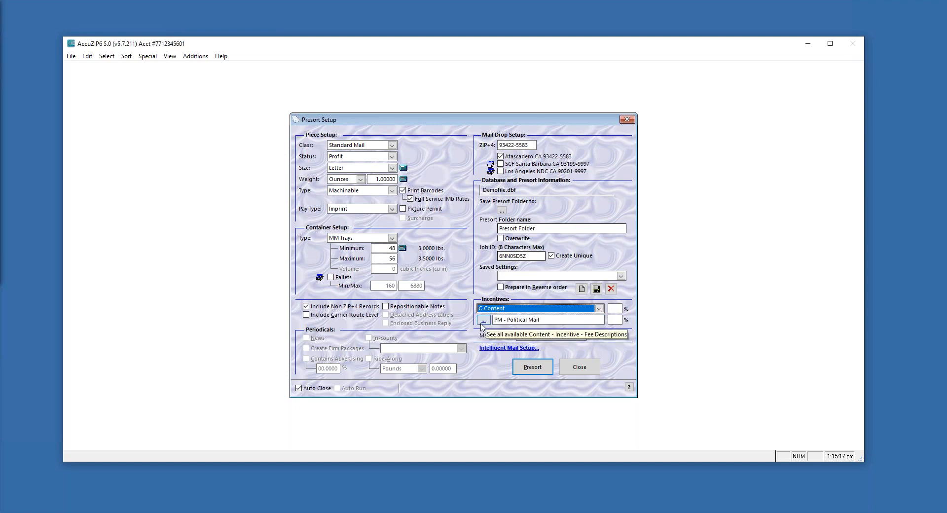
click(482, 324)
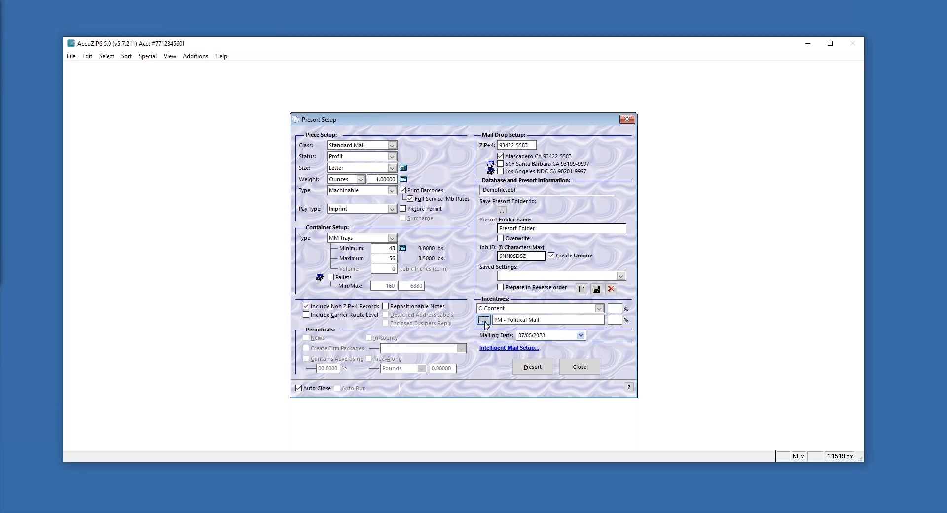
scroll(398, 254, down, 3)
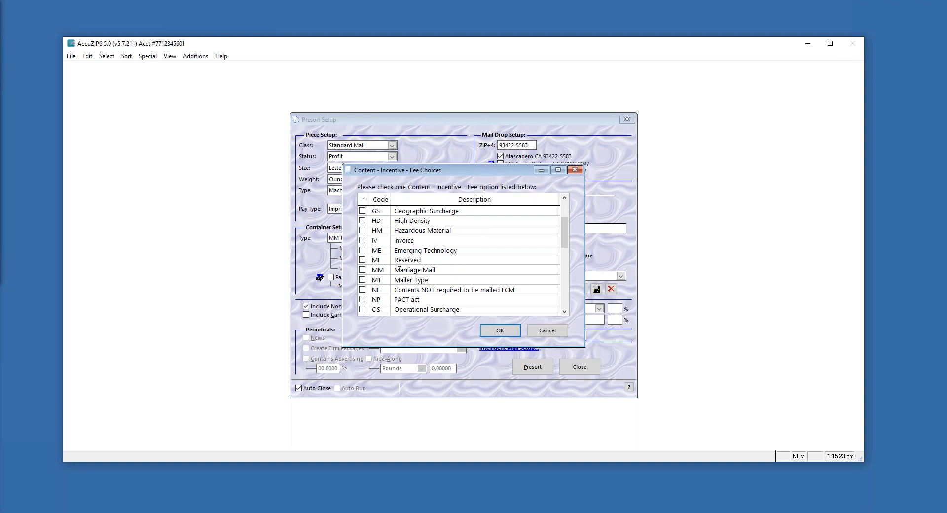
scroll(400, 263, up, 1)
Choose PM - Political Mail instead of EM - Election Mail as the content code
click(362, 240)
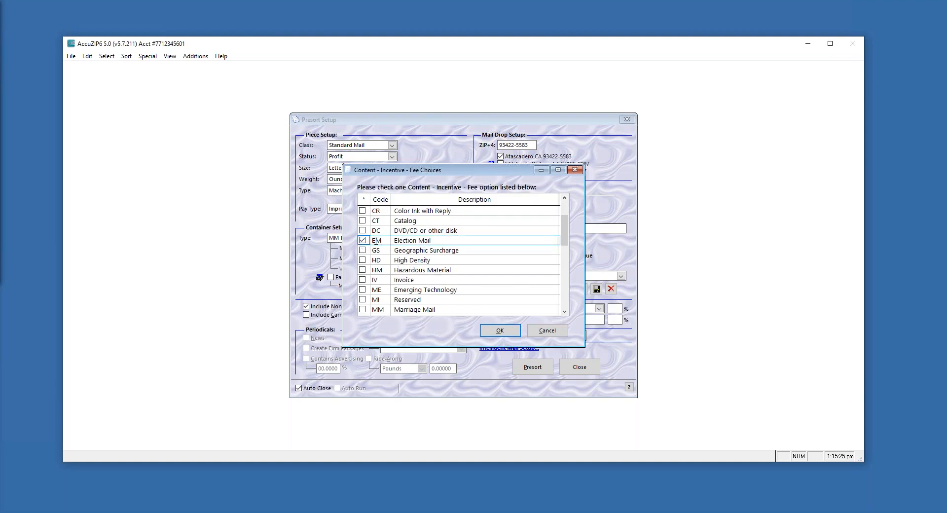
drag(437, 241, 389, 240)
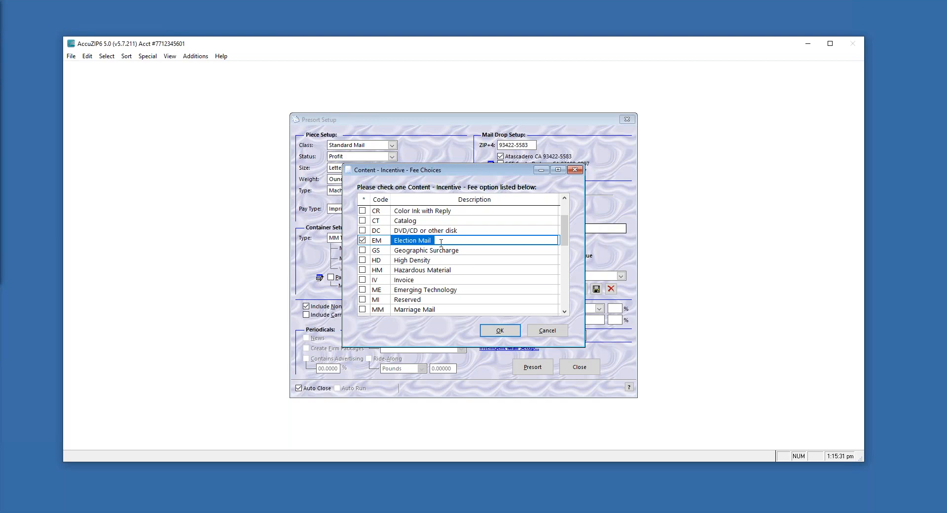
drag(566, 242, 565, 269)
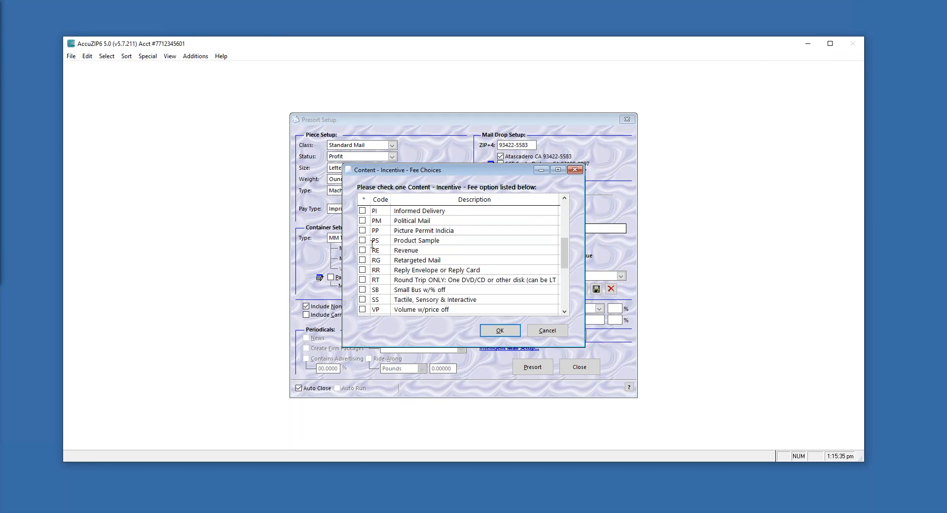
click(363, 221)
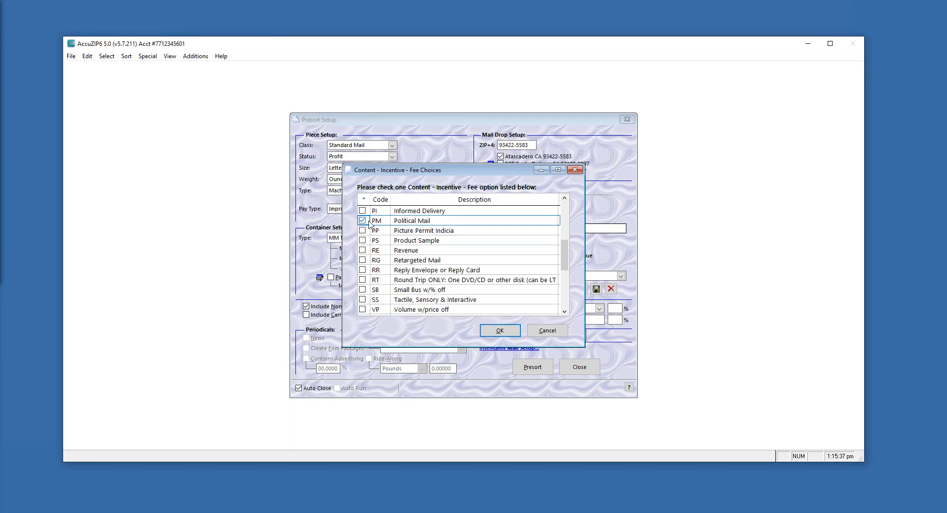
drag(566, 259, 566, 248)
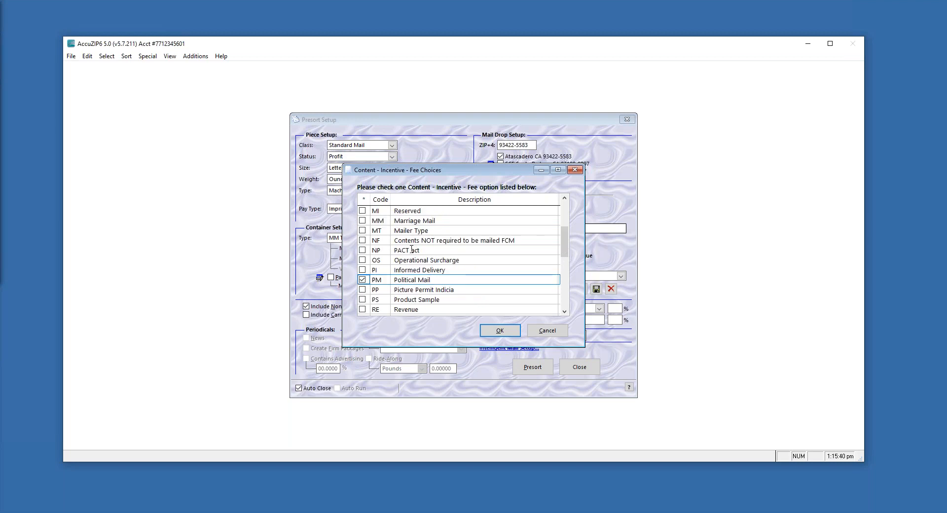
click(499, 333)
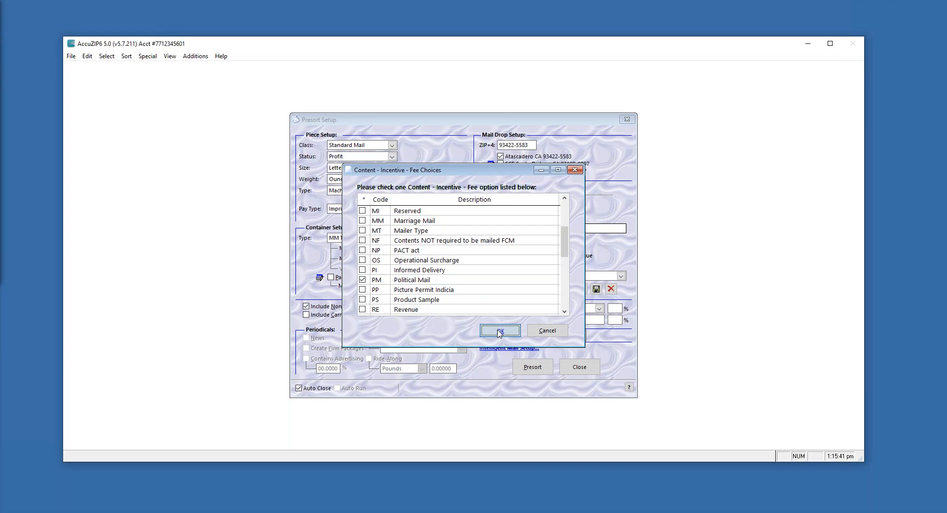
click(599, 308)
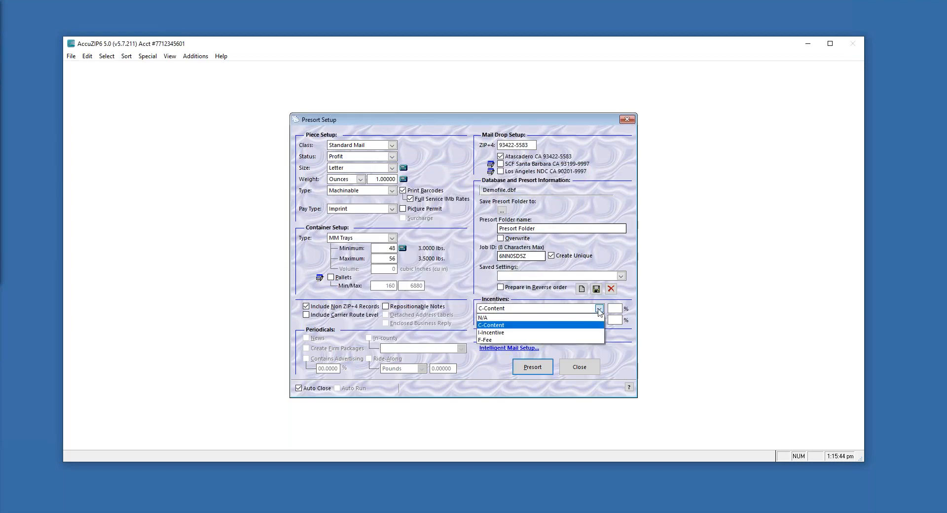
Switch to I-Incentive, select PI - Informed Delivery, and set its percentage to 4
click(502, 333)
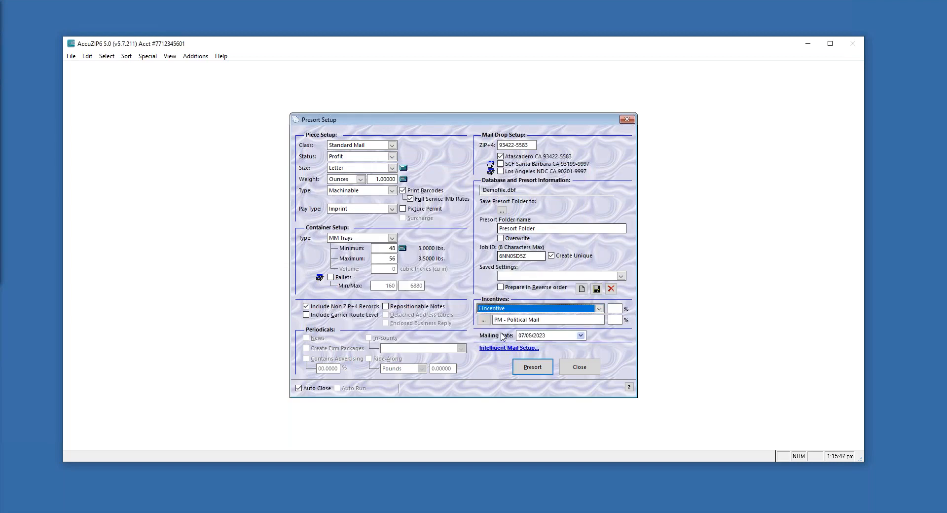
click(483, 321)
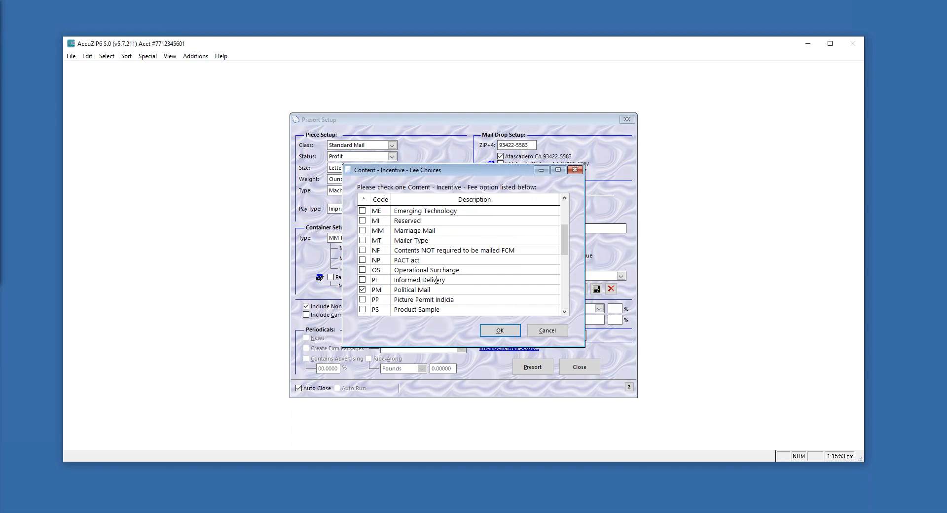
click(363, 280)
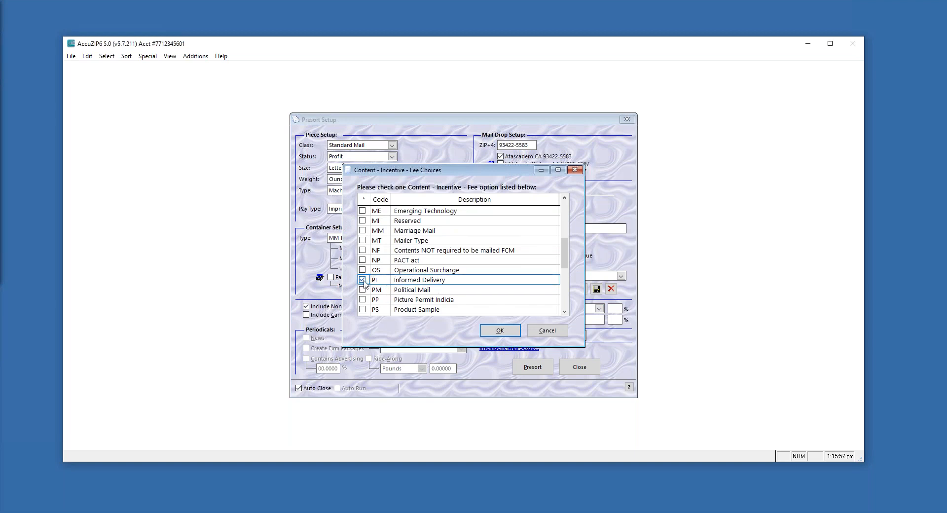
click(501, 335)
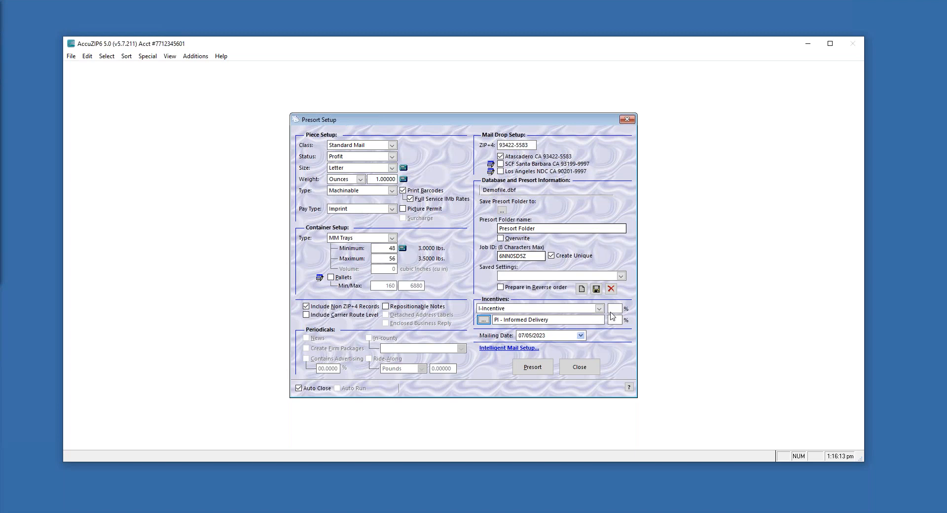
click(614, 319)
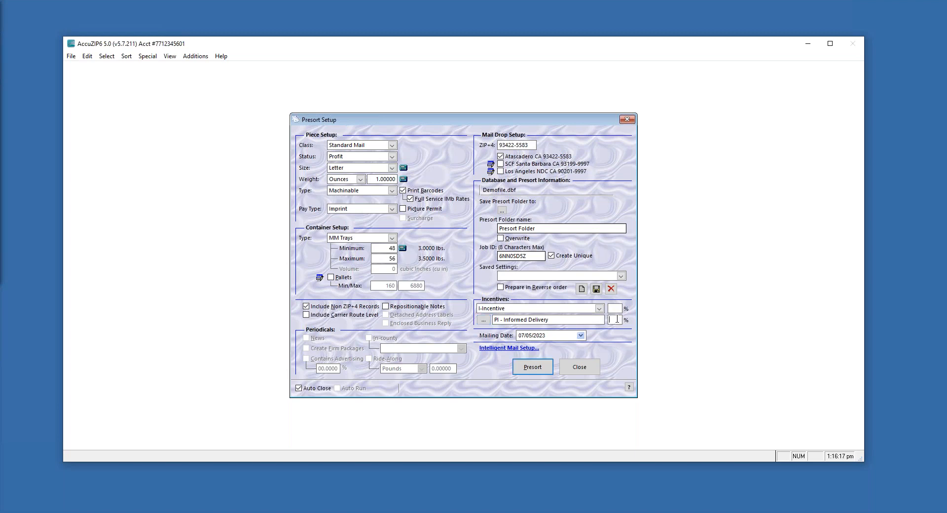
text(4)
Keep the mailing date at July 5, 2023 and start the presort
click(581, 335)
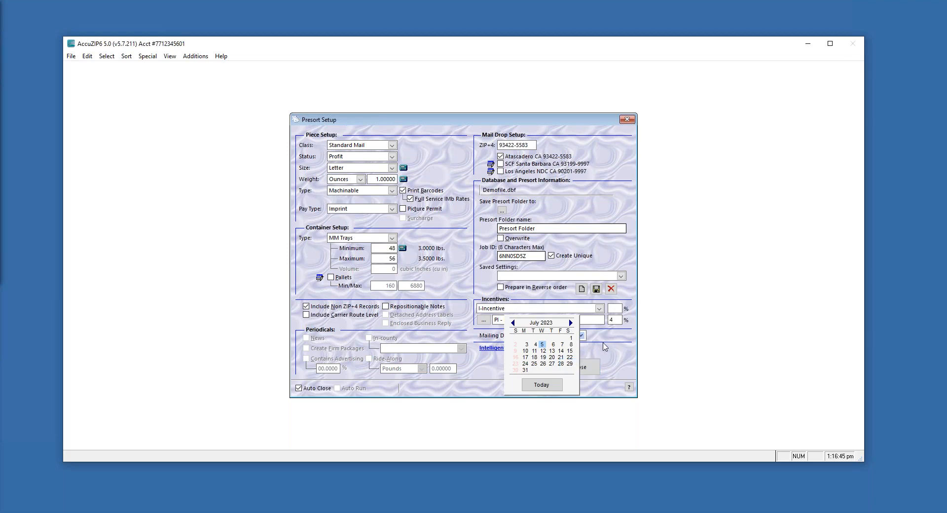
click(542, 344)
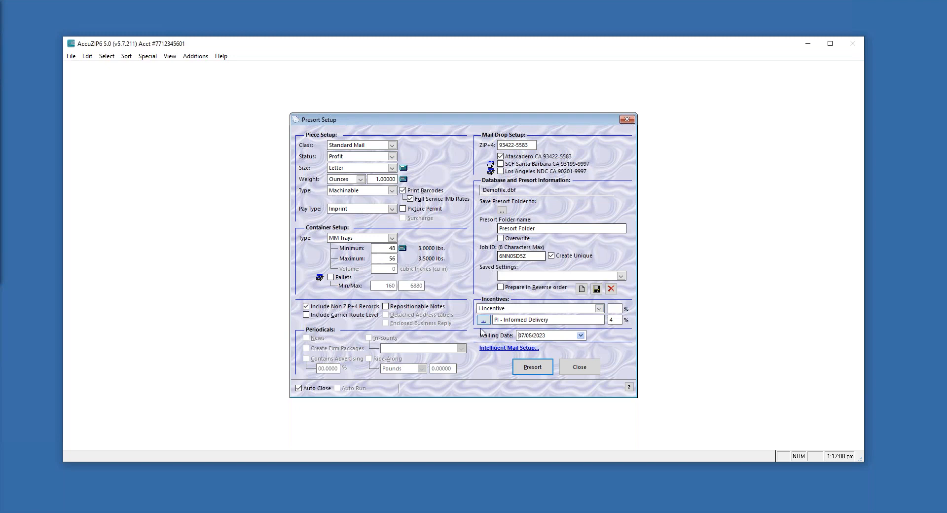
click(534, 372)
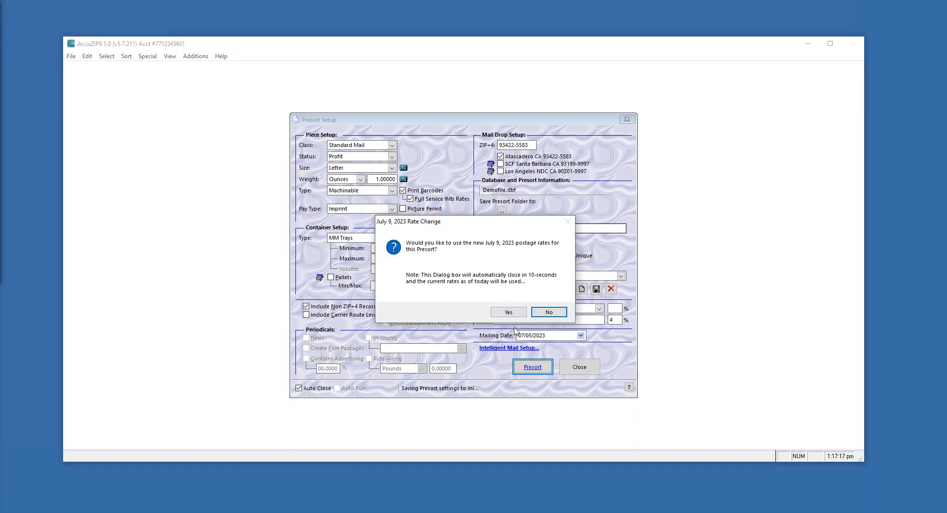
Decline the July 9 rate change, let the presort finish, and bring up Container Tags
click(550, 312)
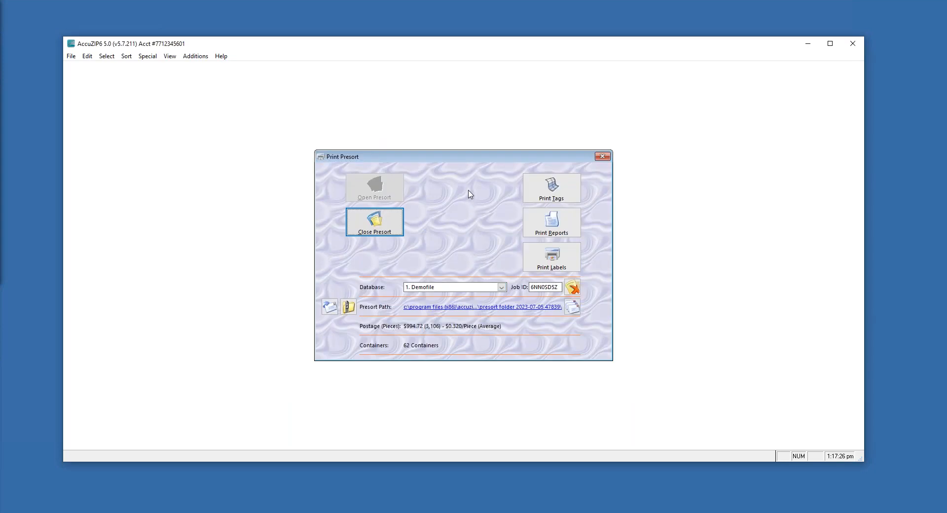
click(561, 189)
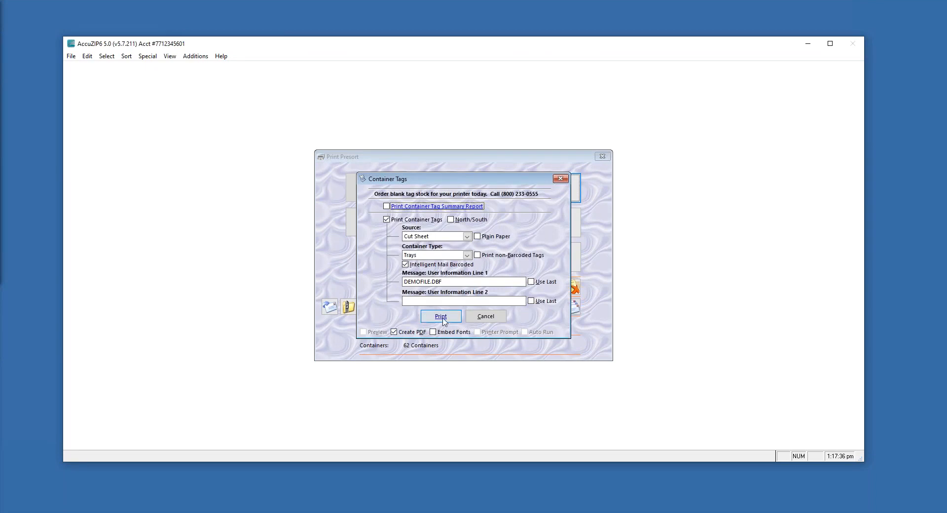
Print the container tags, then view the Reports options and cancel without printing
click(443, 317)
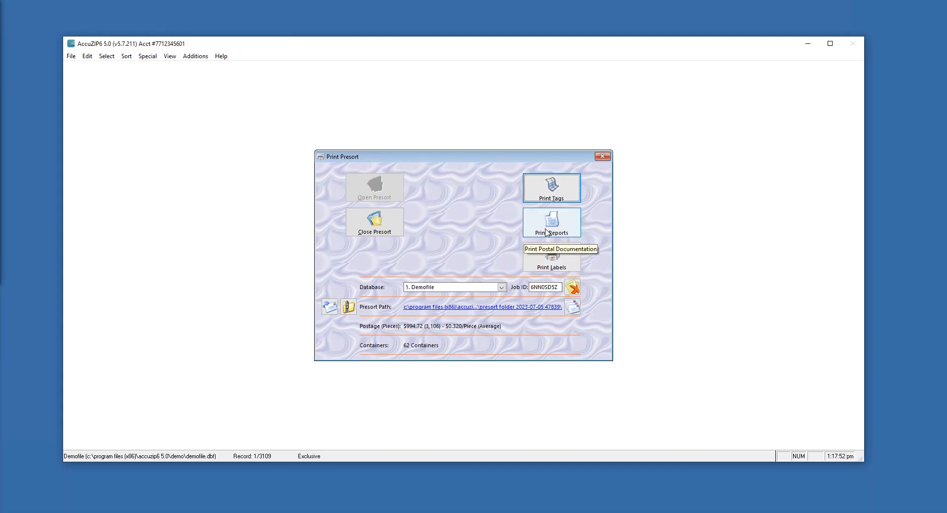
click(547, 231)
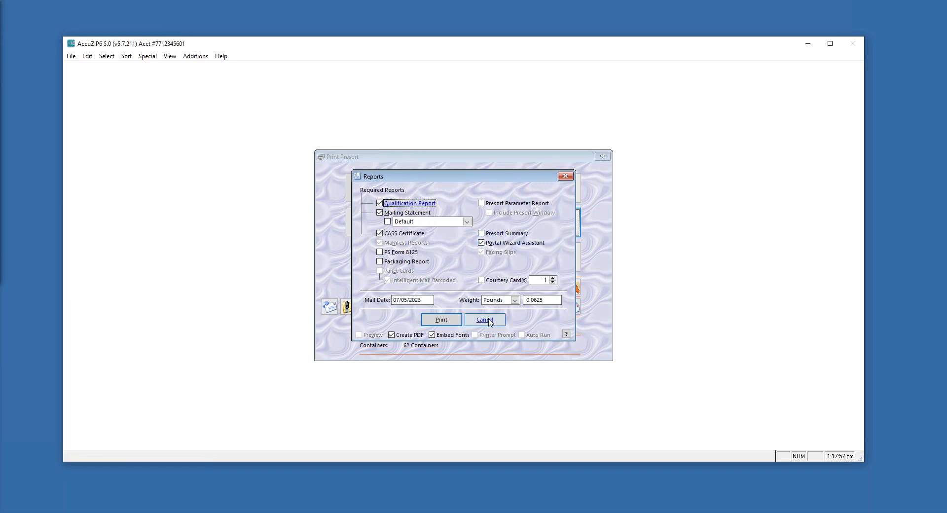
click(490, 320)
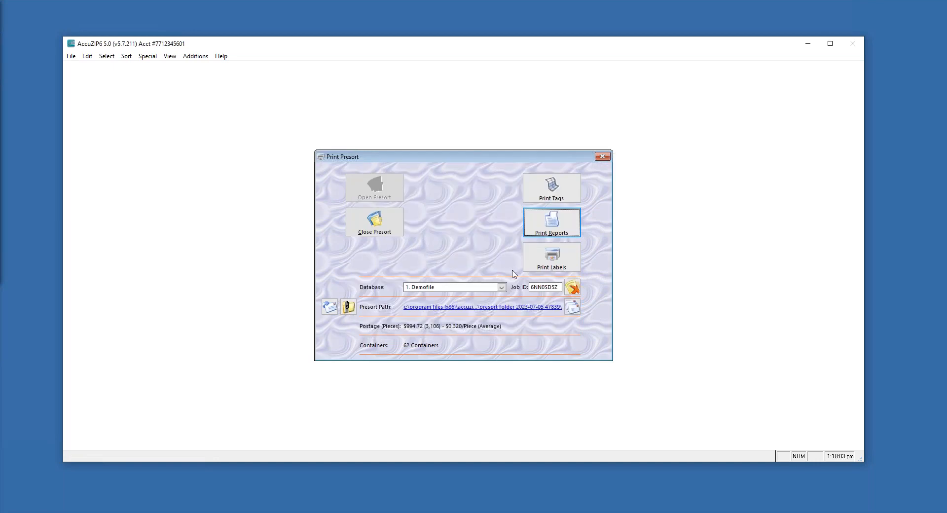
In the label print settings, try Label Format output, revert to Disk File, and continue
click(552, 261)
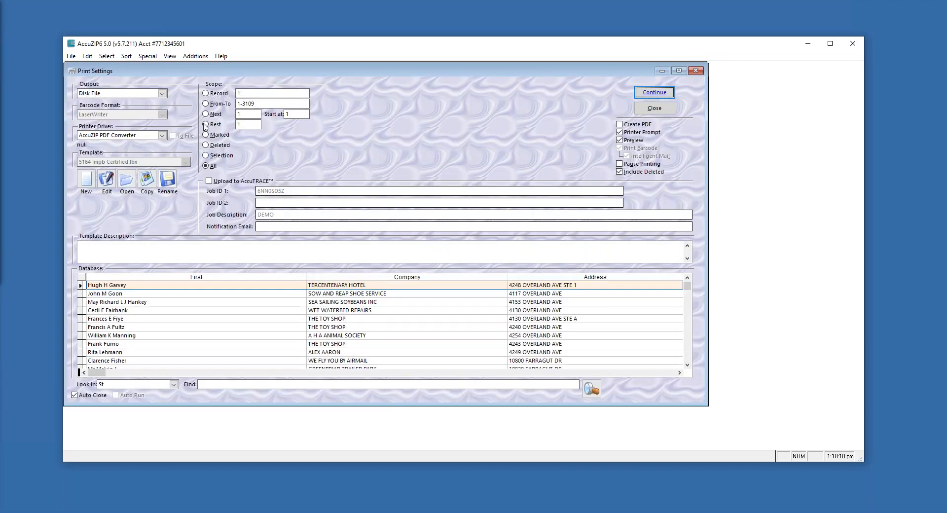
click(162, 94)
click(162, 94)
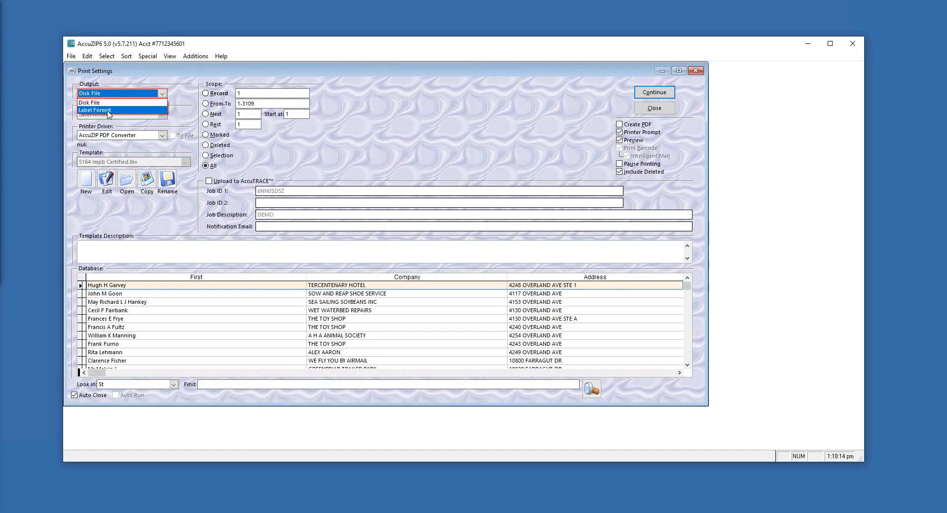
click(108, 110)
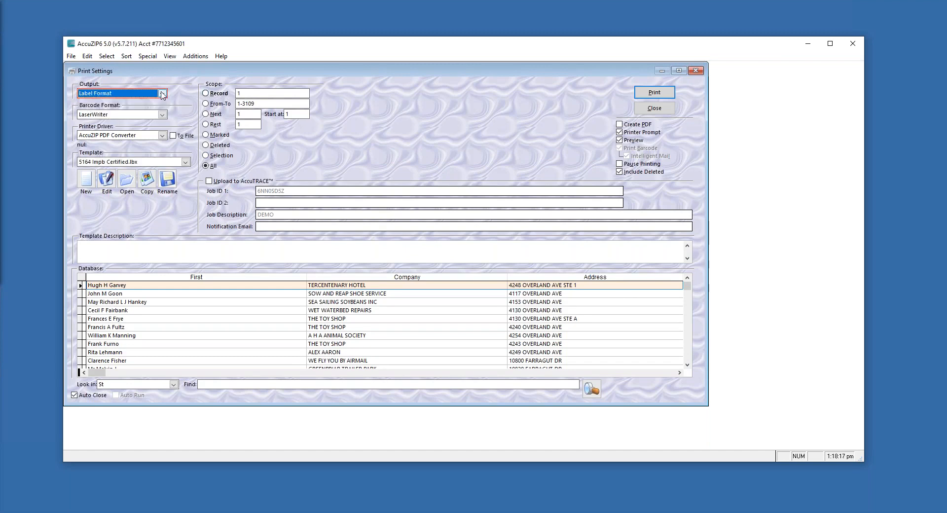
click(162, 93)
click(91, 103)
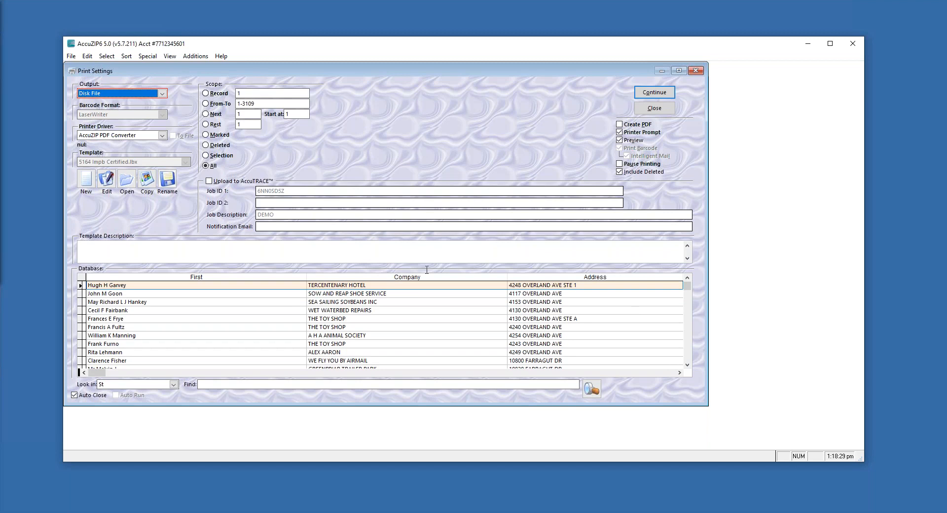
click(657, 94)
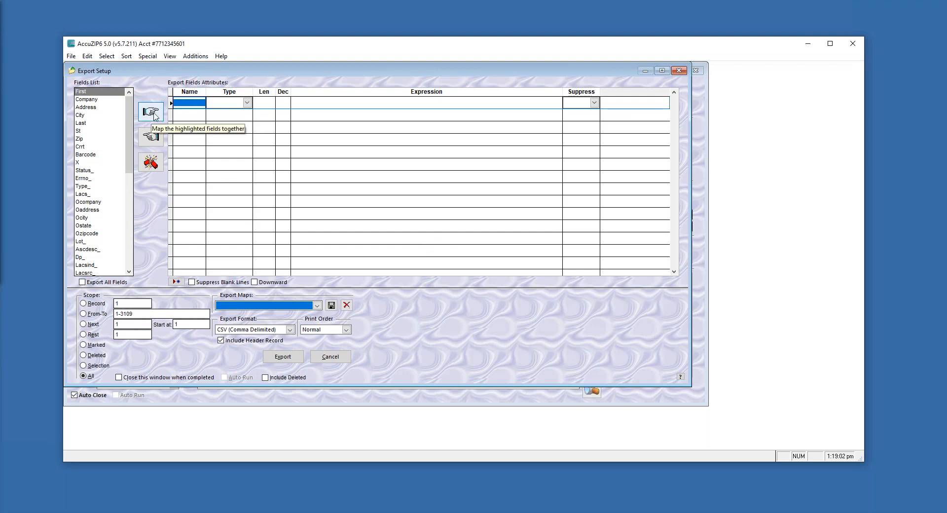
Map First, Company, Address, City, Last, St and Zip into the export grid, then cancel Export Setup
click(154, 114)
click(154, 114)
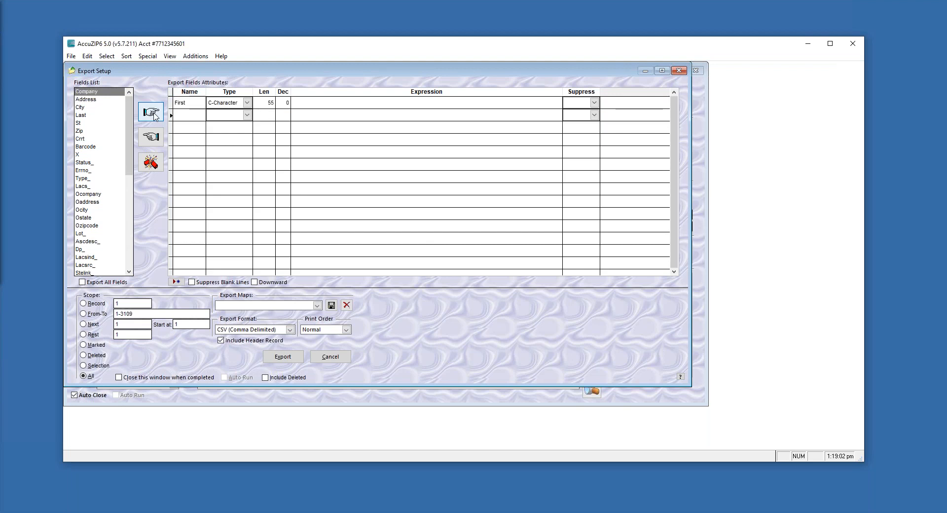
click(154, 115)
click(154, 114)
click(154, 114)
click(154, 114)
click(154, 115)
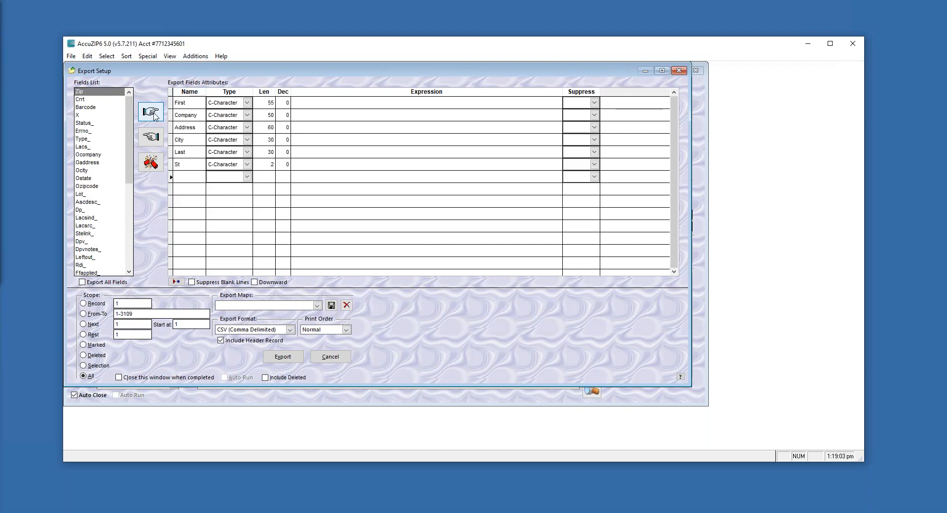
click(154, 114)
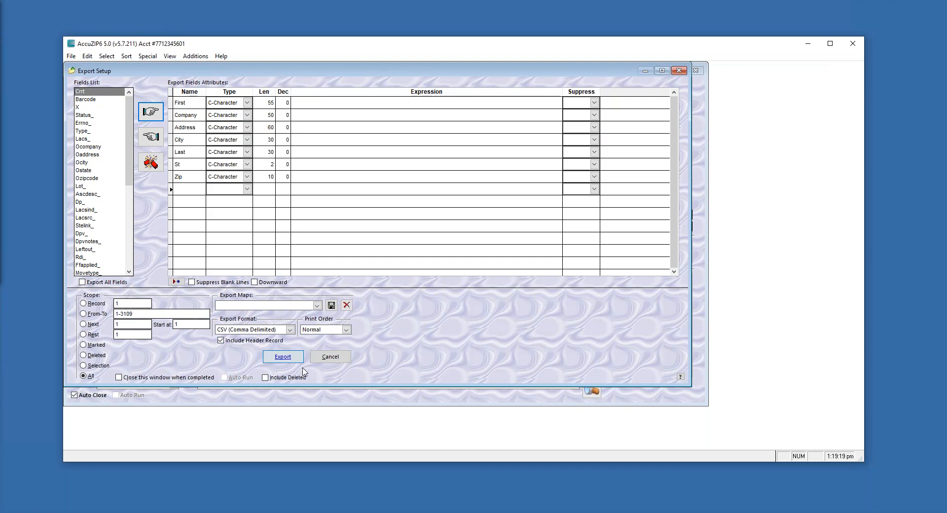
click(333, 361)
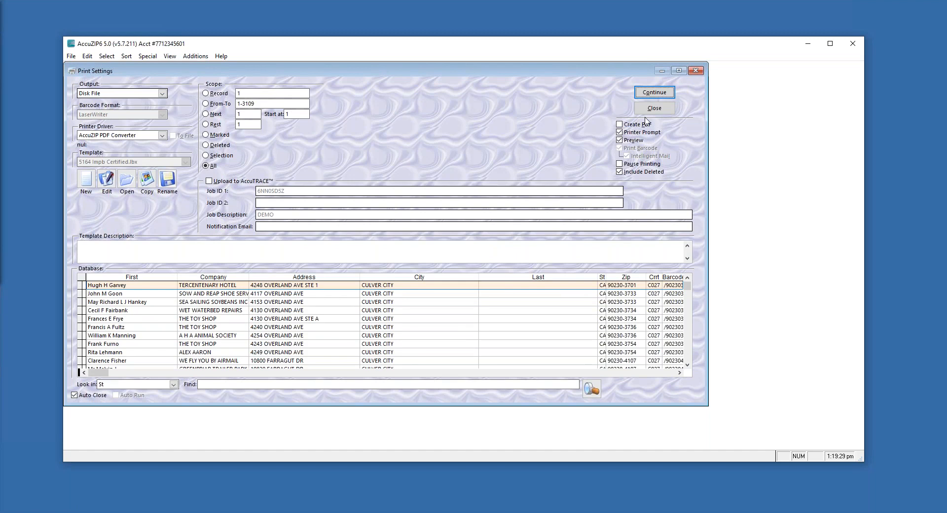
Close Print Settings, then print the chosen postal reports from the Reports options
click(658, 110)
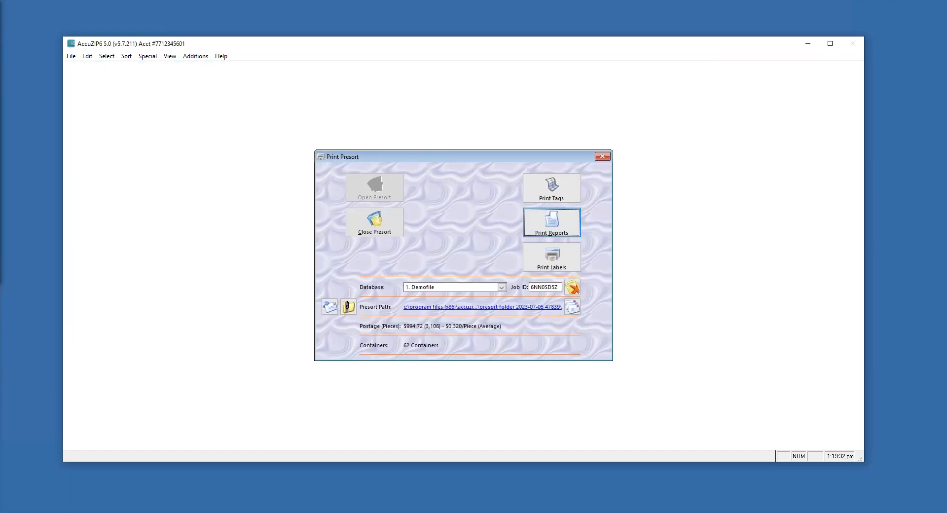
click(551, 222)
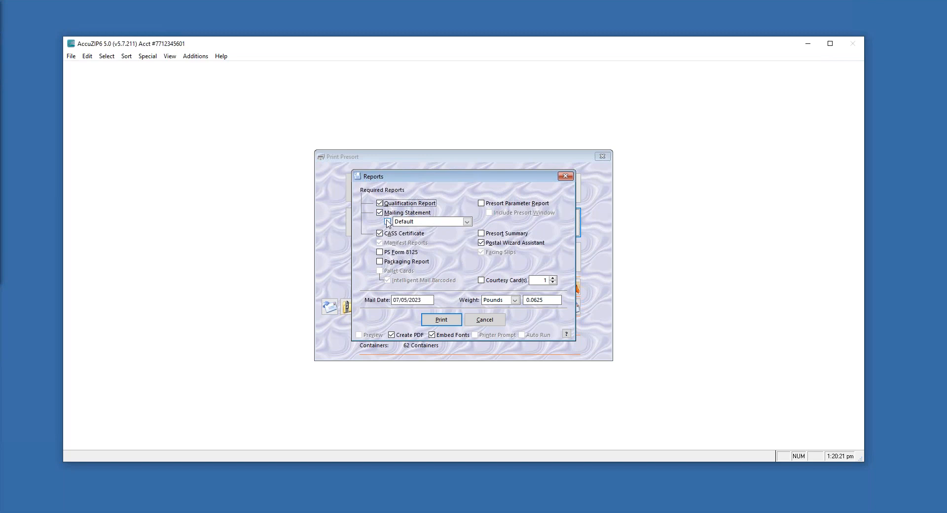
click(441, 319)
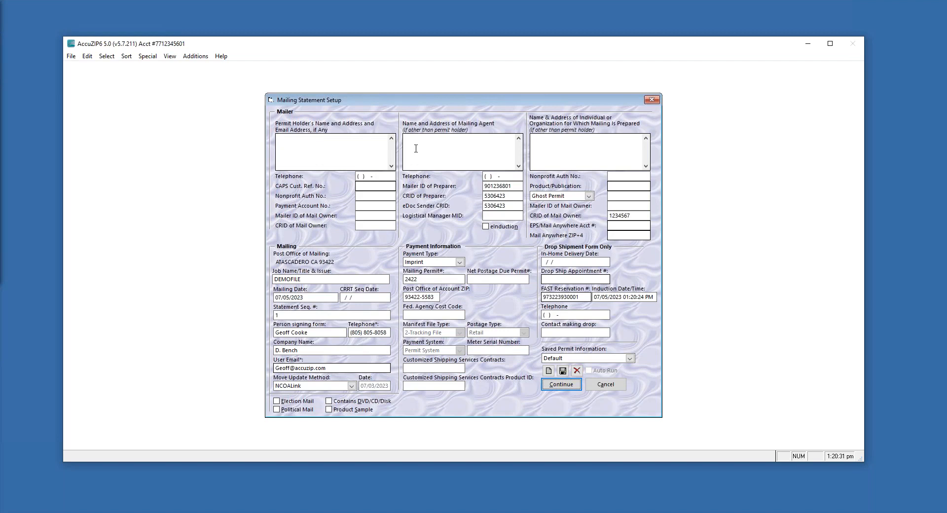
Enter Accuzip as the mailing agent's name in Mailing Statement Setup
click(284, 143)
click(412, 146)
text(Accuzip)
Select the preparer Mailer ID, preparer CRID, eDoc sender CRID and mail owner CRID values
drag(514, 185, 471, 185)
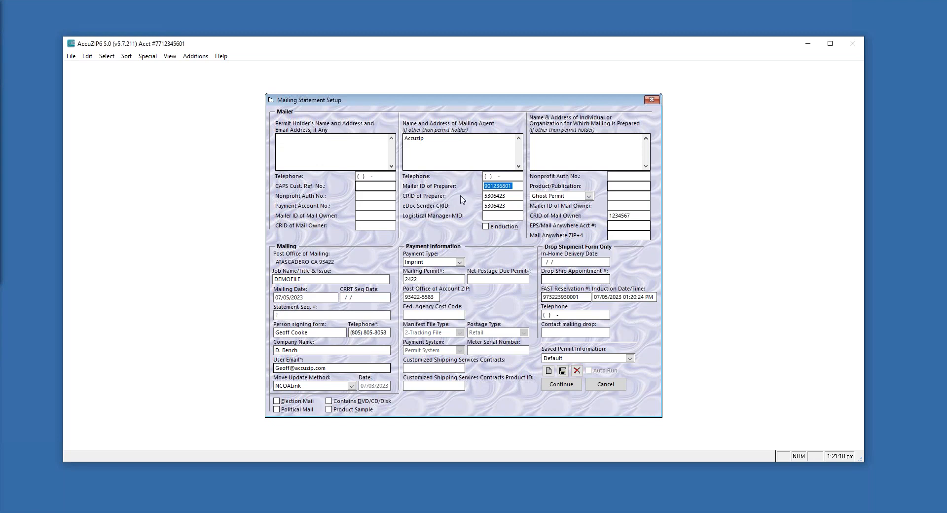
drag(507, 196, 417, 198)
drag(507, 206, 478, 210)
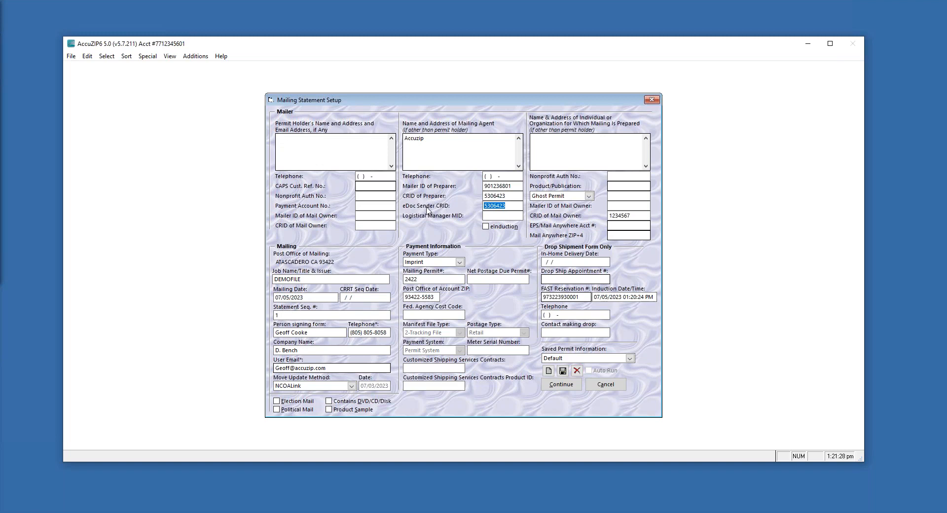
drag(508, 196, 484, 186)
drag(632, 216, 600, 214)
Inspect the mail owner Mailer ID, organisation name box and nonprofit authorization number fields
click(617, 205)
drag(637, 205, 604, 219)
click(540, 142)
click(609, 175)
drag(634, 215, 606, 214)
click(629, 176)
double_click(633, 176)
Recheck the nonprofit authorization number and mail owner CRID, then cancel Mailing Statement Setup
click(611, 177)
drag(612, 176, 644, 179)
drag(633, 216, 602, 215)
click(635, 217)
click(606, 385)
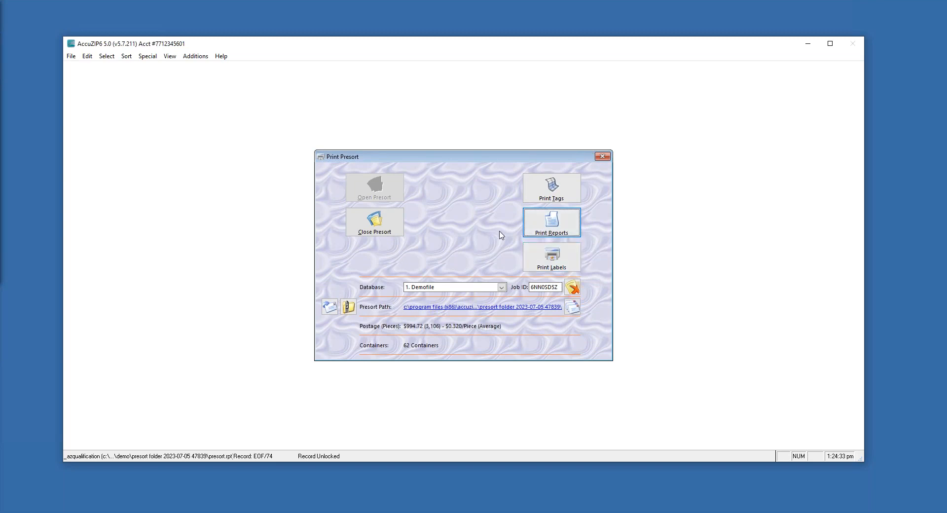
Reopen the presort report choices and change the Mail Date's day to make it 07/07/2023
click(555, 229)
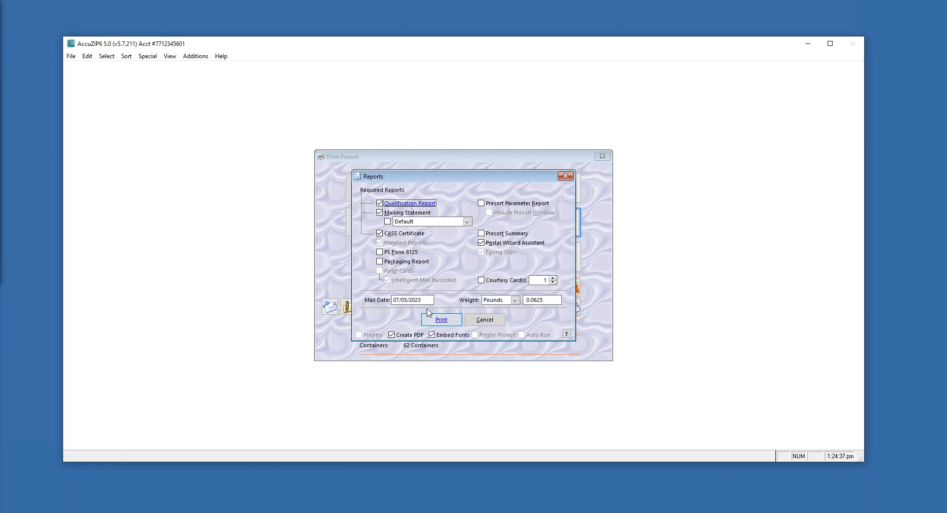
drag(422, 300, 379, 298)
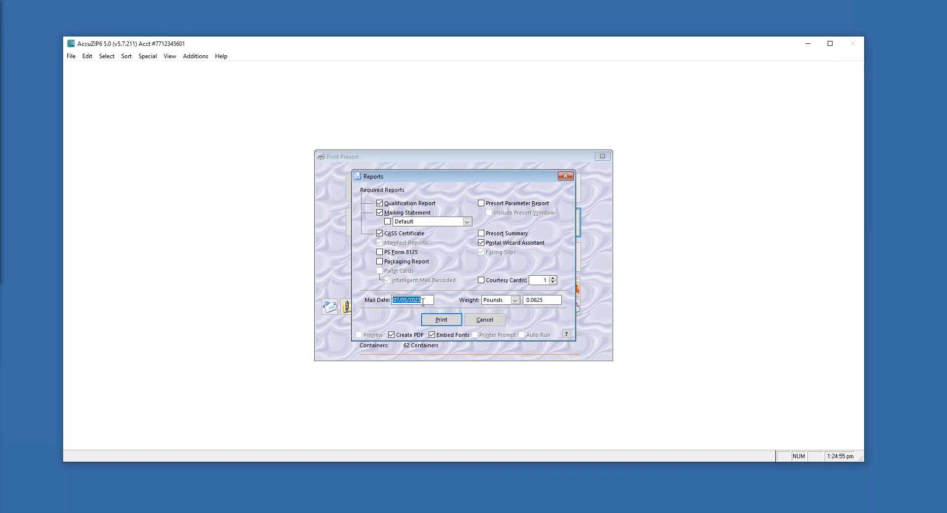
click(408, 300)
key(Left)
text(7)
click(441, 319)
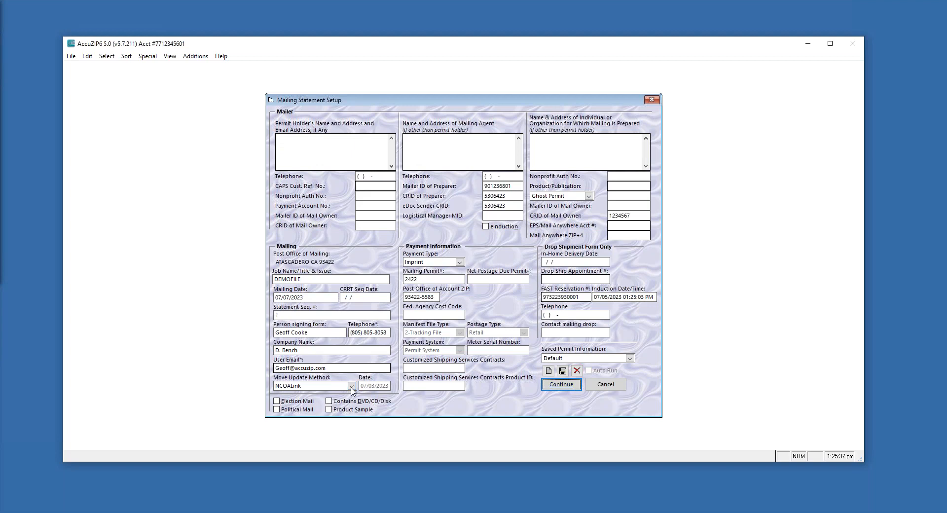
click(352, 386)
click(352, 386)
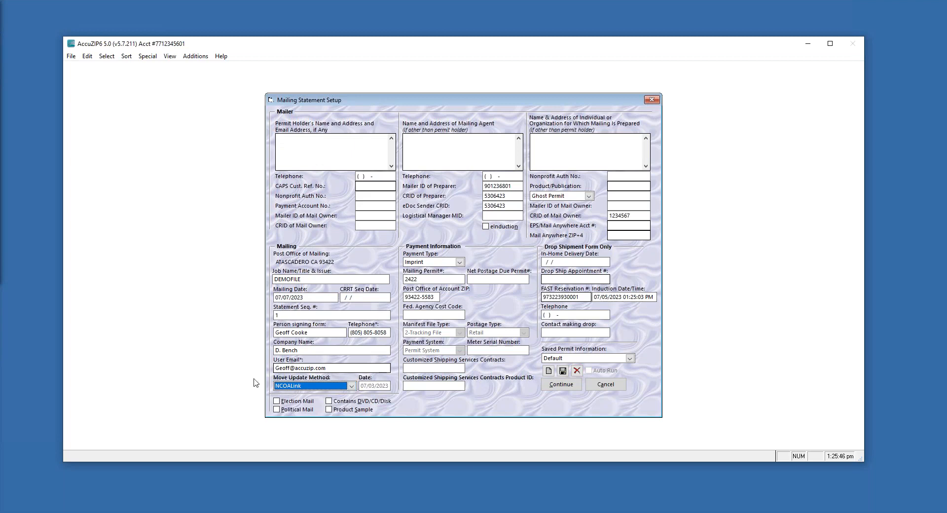
click(352, 386)
click(352, 387)
Choose Alternative Address Format as the move update method, after briefly reverting to NCOALink
click(353, 387)
click(334, 398)
mouse_move(361, 387)
mouse_down()
mouse_move(394, 387)
mouse_move(349, 386)
mouse_up()
click(381, 386)
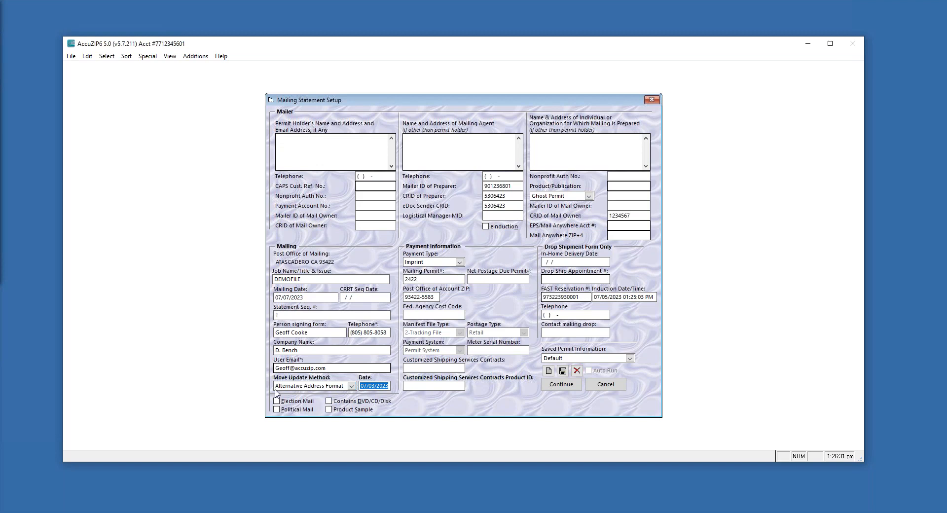
click(351, 386)
click(309, 425)
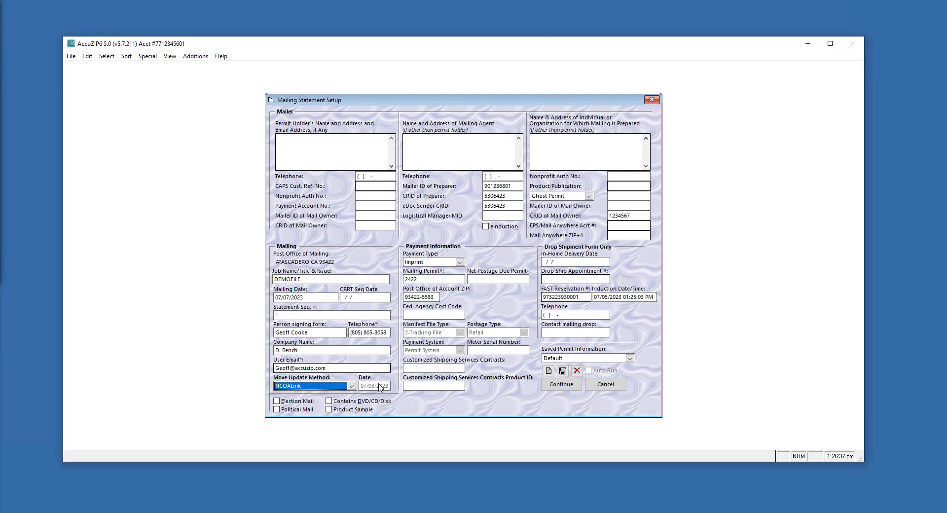
click(351, 386)
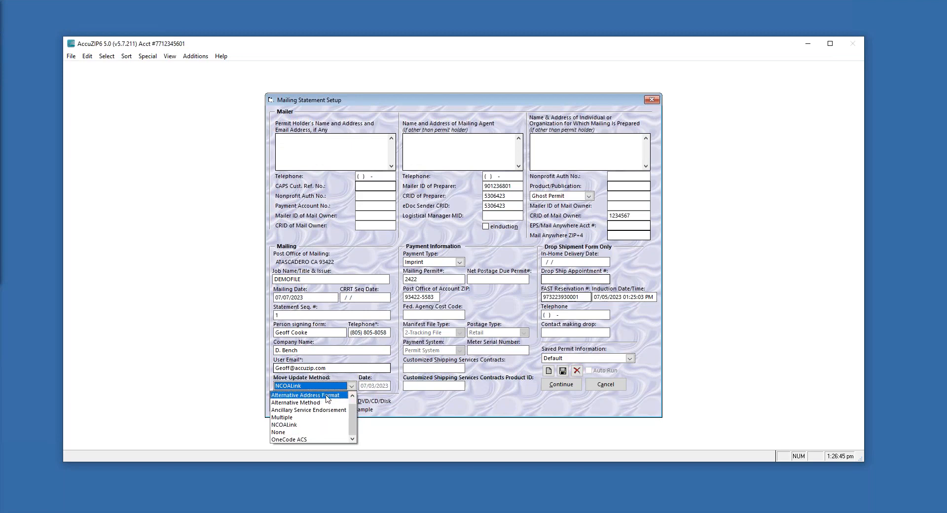
click(328, 397)
click(363, 385)
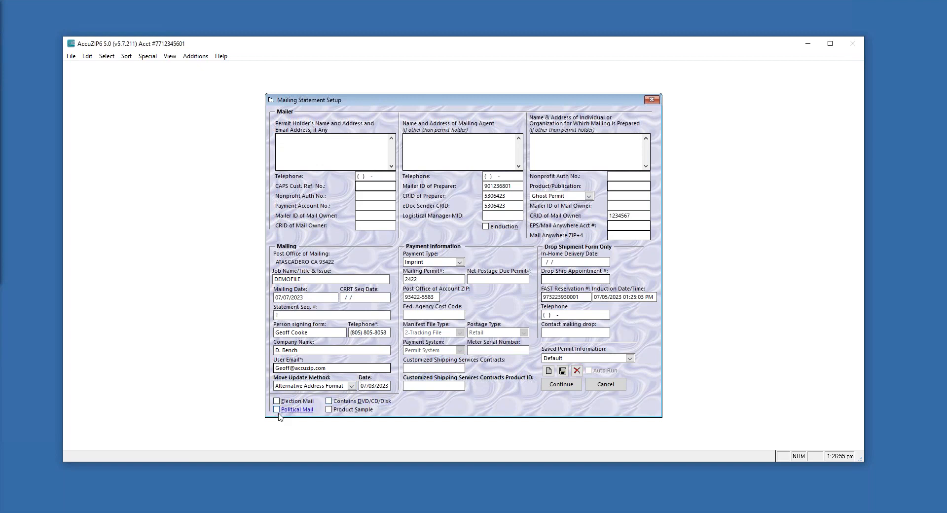
click(277, 409)
click(276, 408)
drag(420, 280, 403, 279)
drag(435, 297, 399, 298)
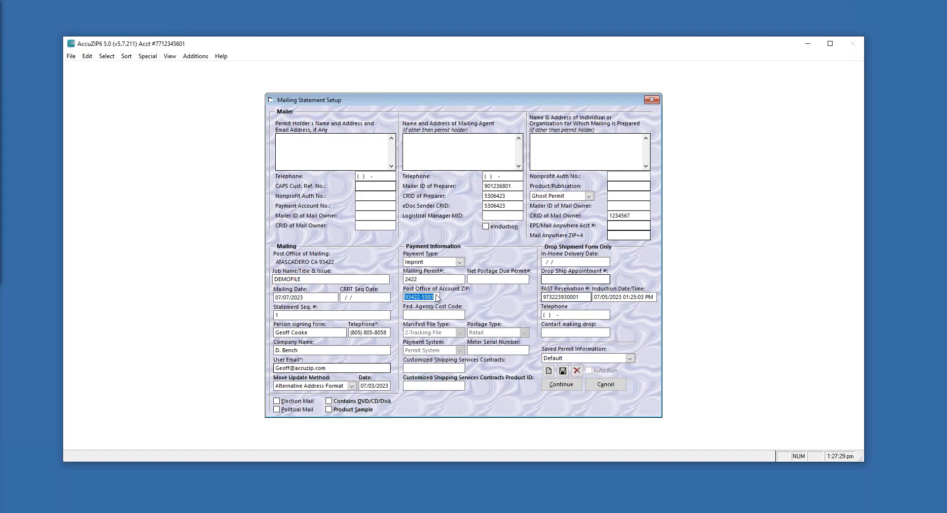
drag(418, 279, 395, 298)
click(435, 297)
drag(434, 297, 404, 298)
double_click(418, 280)
click(460, 263)
click(432, 287)
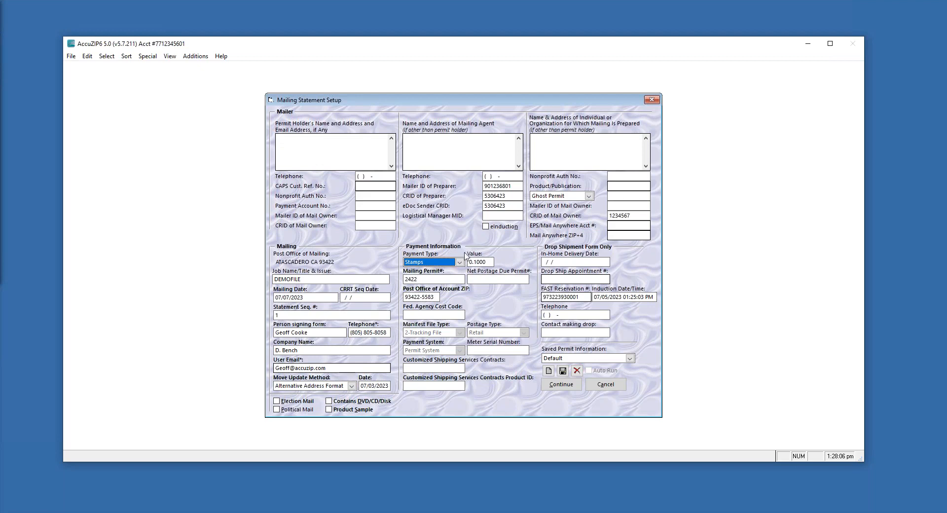
click(471, 266)
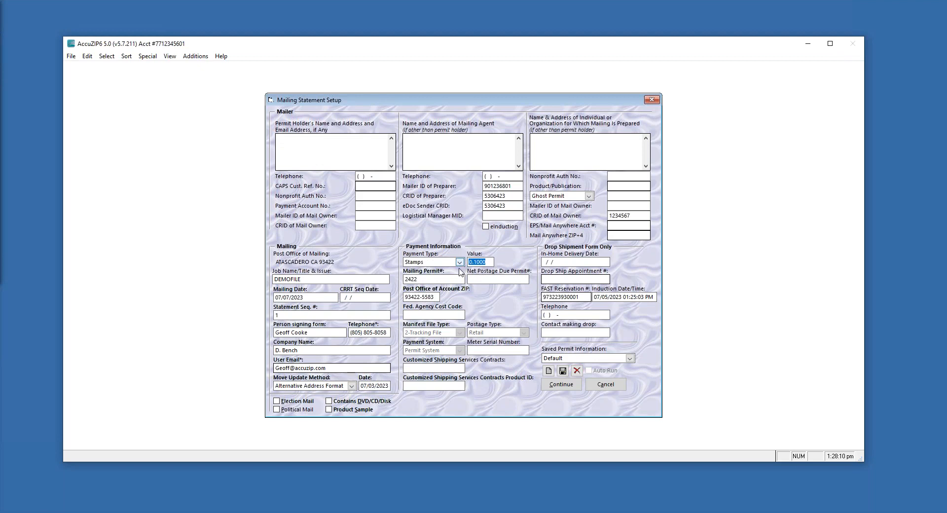
click(460, 263)
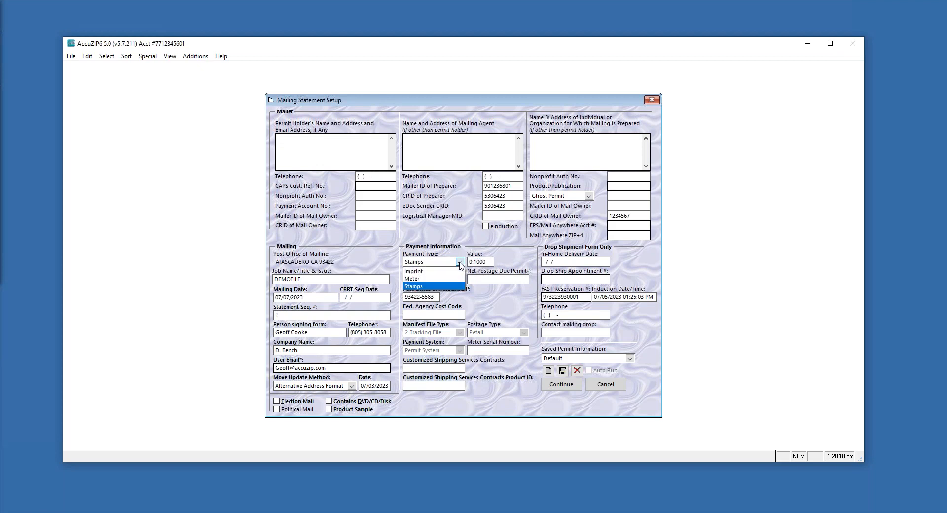
click(423, 272)
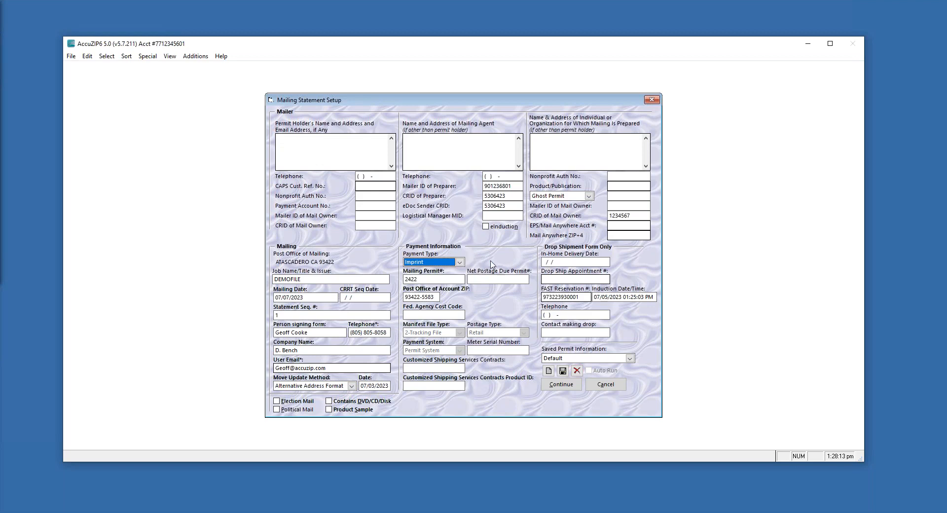
click(420, 279)
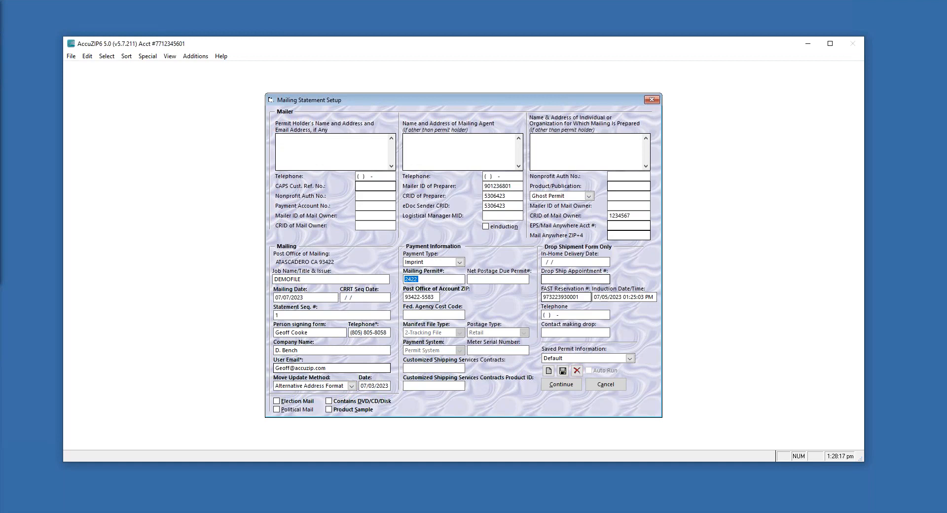
click(432, 296)
click(460, 263)
click(414, 286)
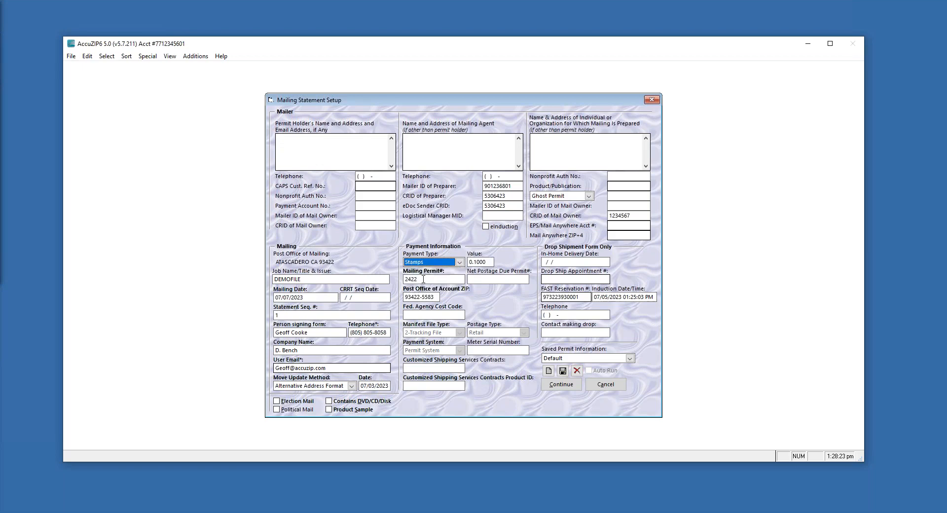
click(415, 280)
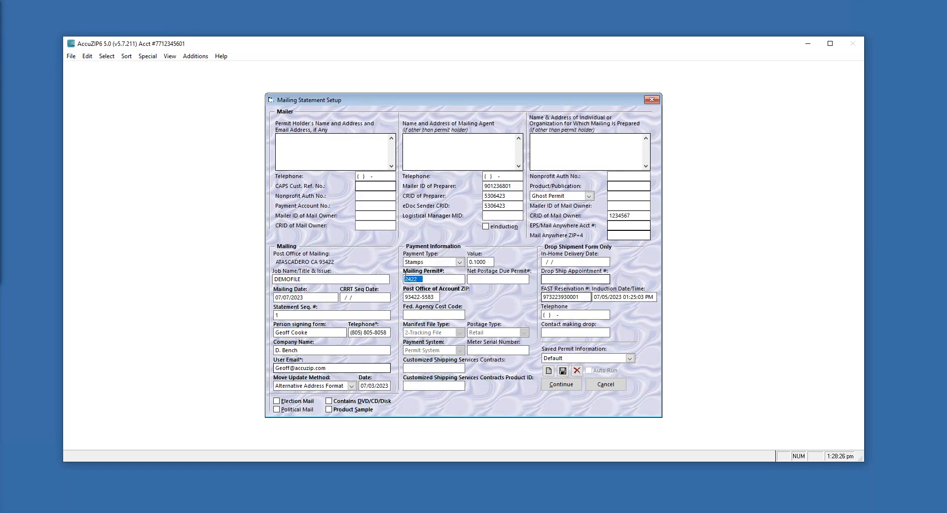
click(478, 280)
drag(469, 279, 495, 280)
drag(471, 281, 503, 279)
click(459, 262)
click(423, 272)
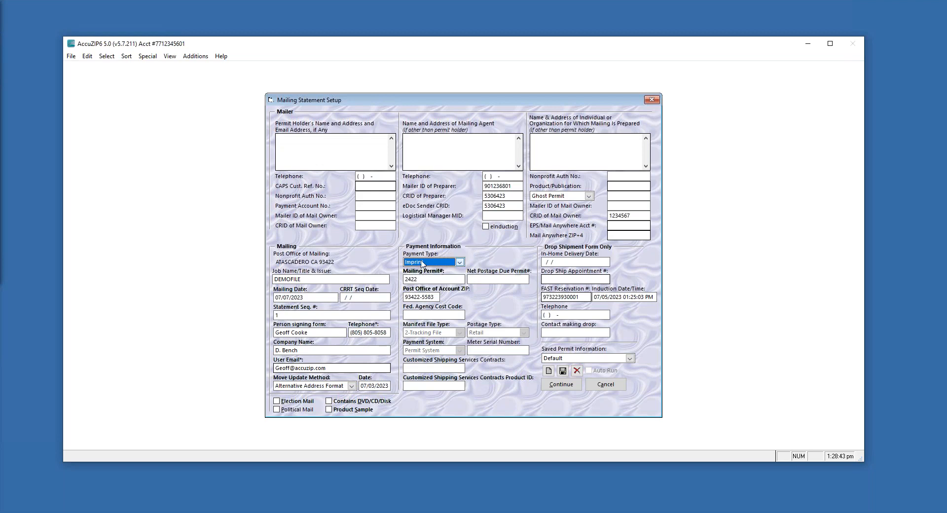
drag(420, 279, 403, 297)
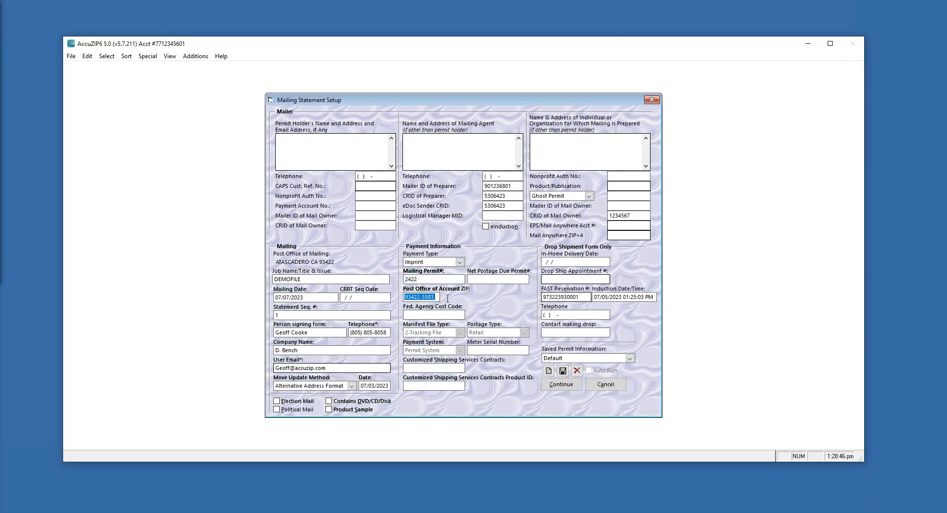
Continue past Mailing Statement Setup and print the checked presort reports as PDF
click(561, 386)
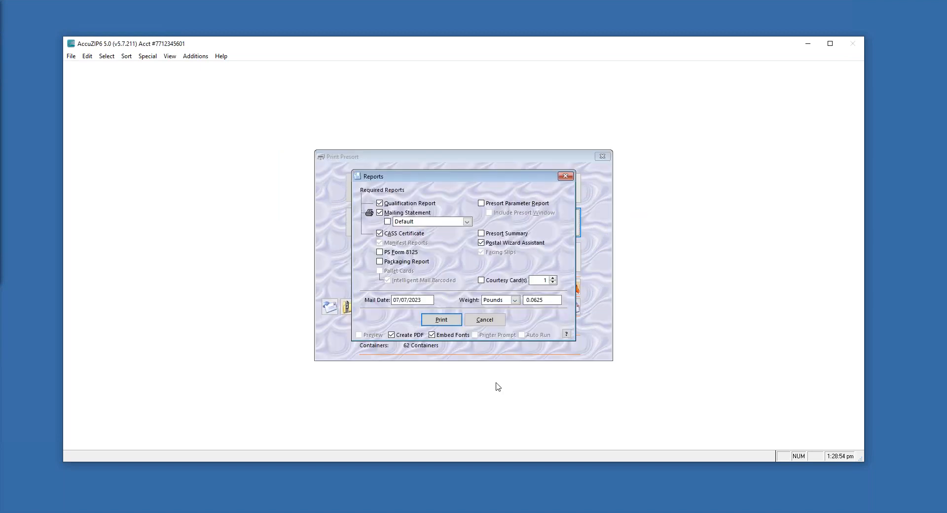
key(Return)
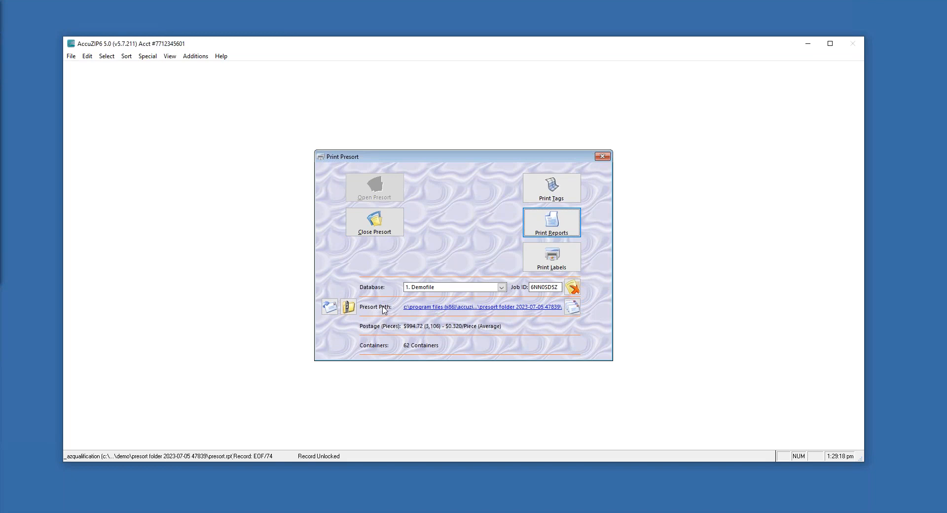
click(449, 307)
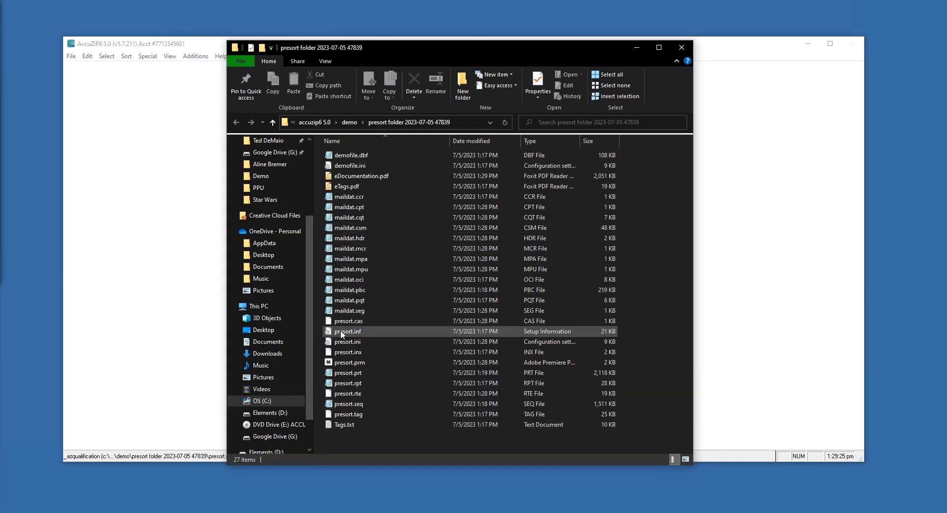
click(340, 313)
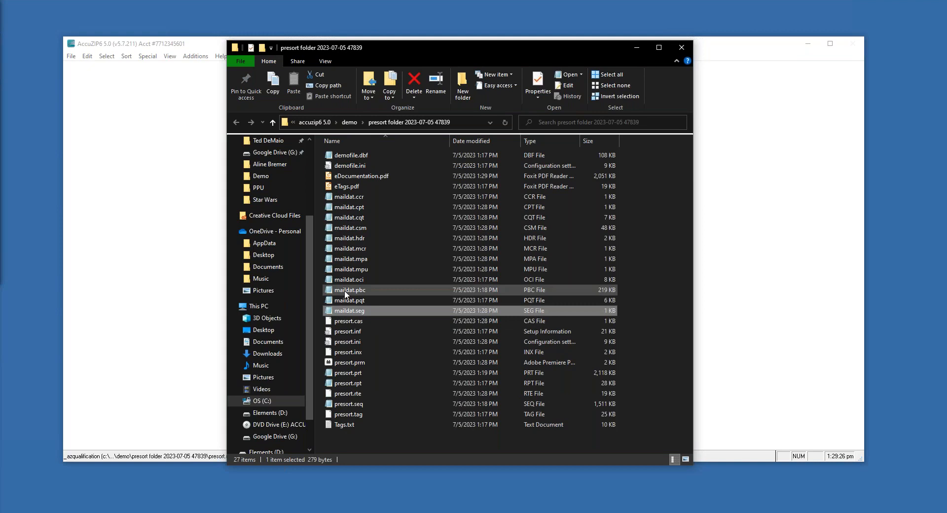
shift+click(349, 200)
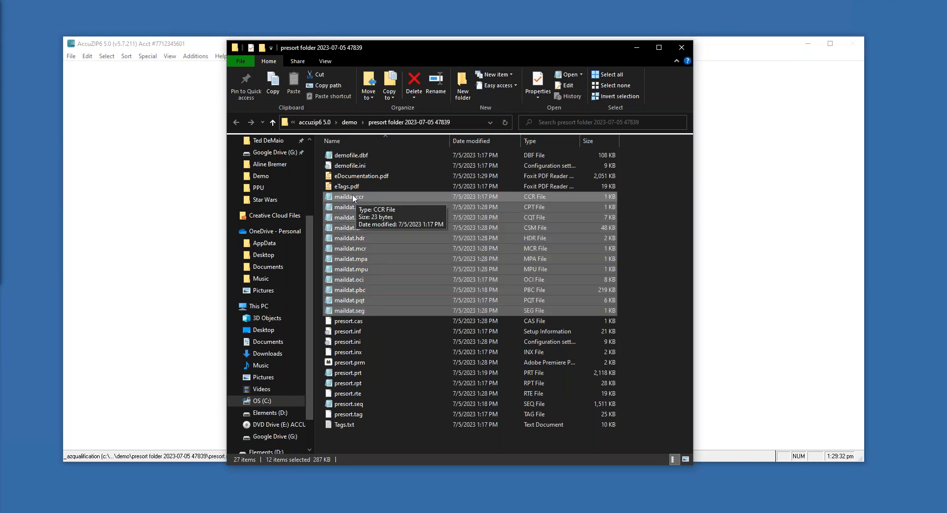
click(374, 196)
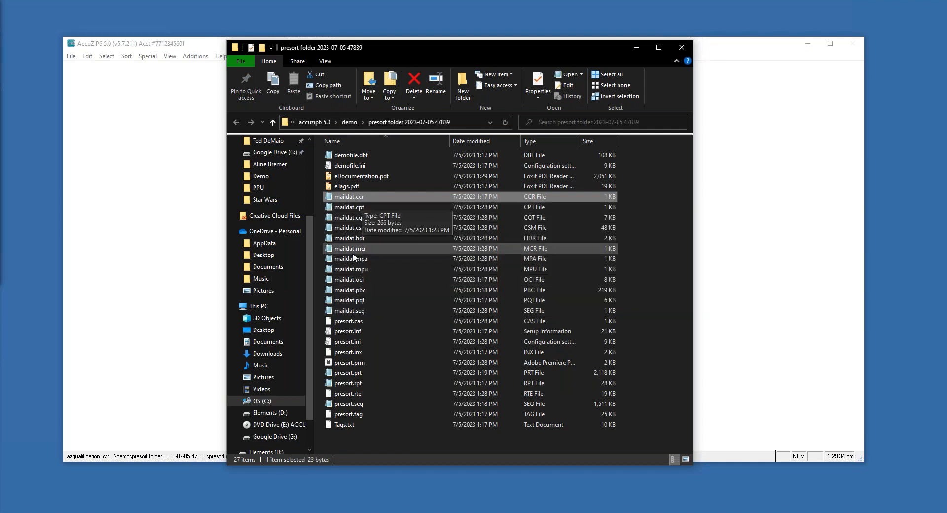
key(F2)
click(387, 196)
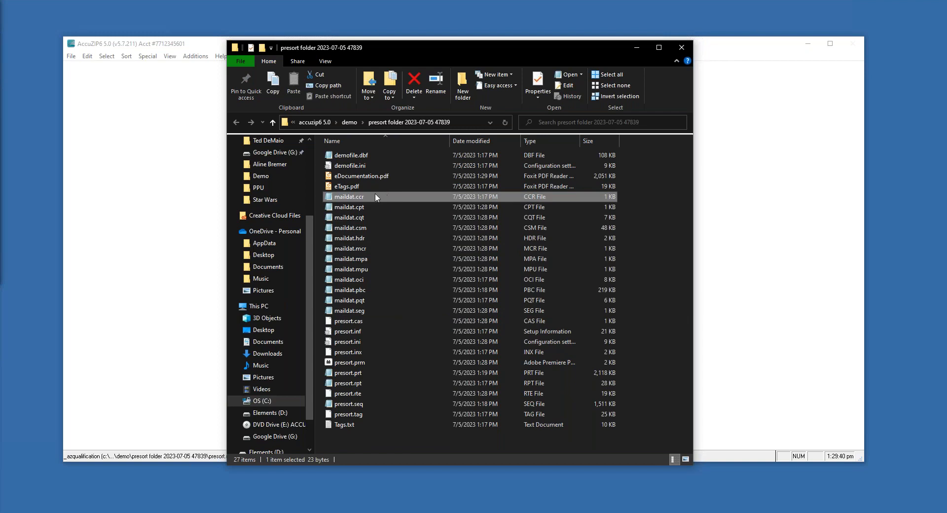
Select maildat.cpt through maildat.seg, then open eDocumentation.pdf
click(359, 208)
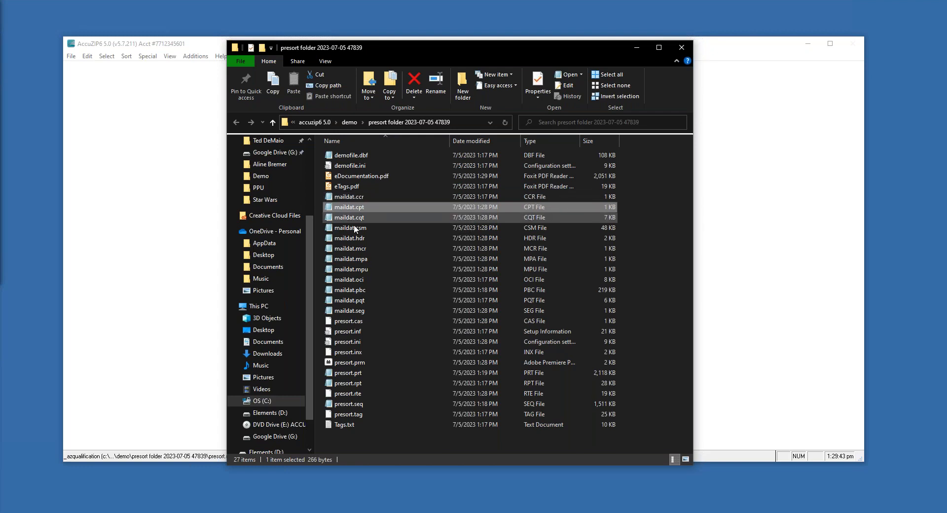
shift+click(355, 309)
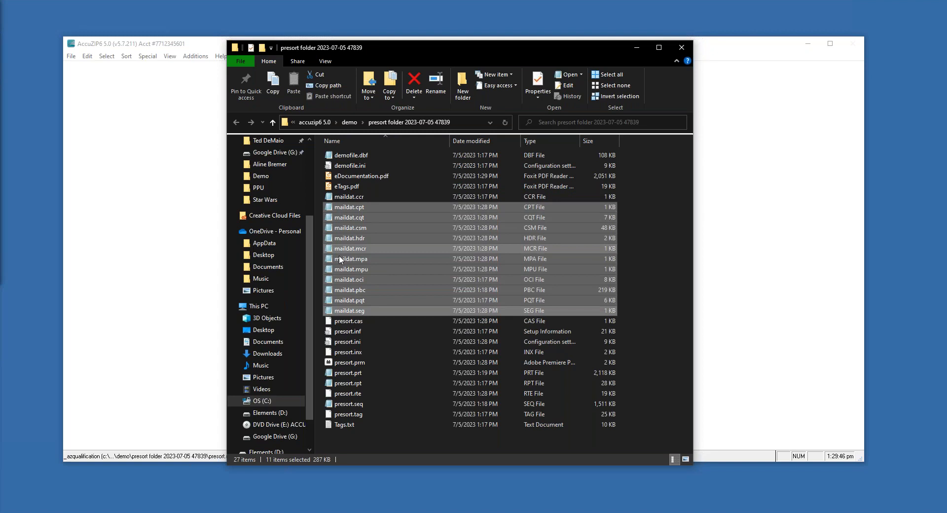
click(366, 177)
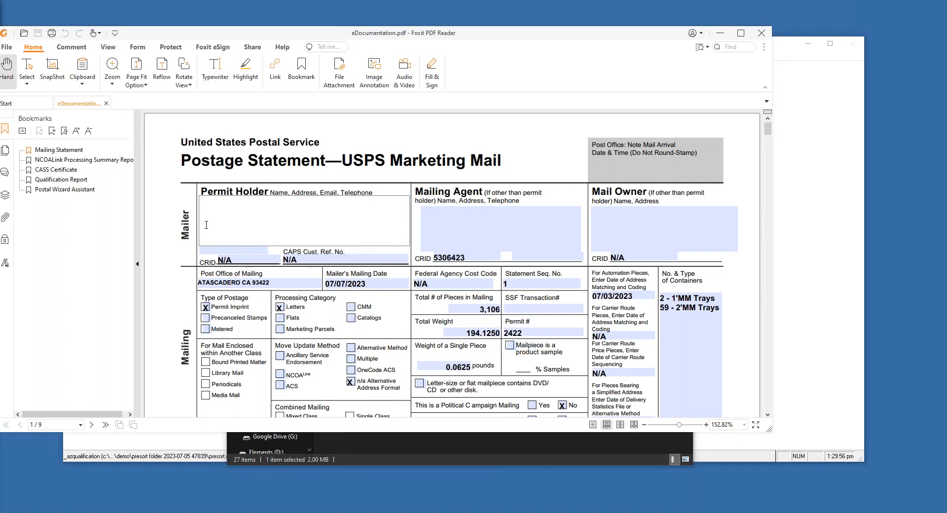
Scroll from the page 1 postage statement to page 2's Part A ($564.7238) and Part B ($429.9975) totals
click(206, 225)
click(434, 214)
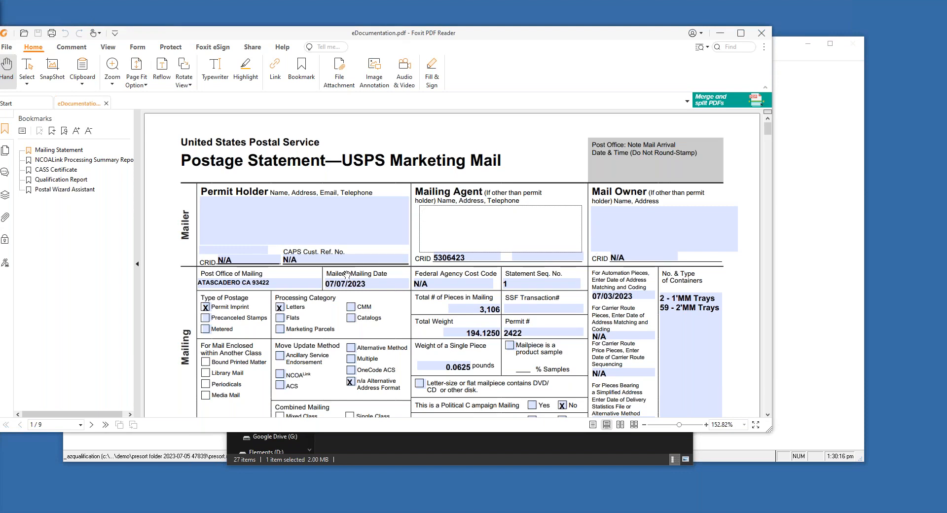
scroll(497, 268, down, 1)
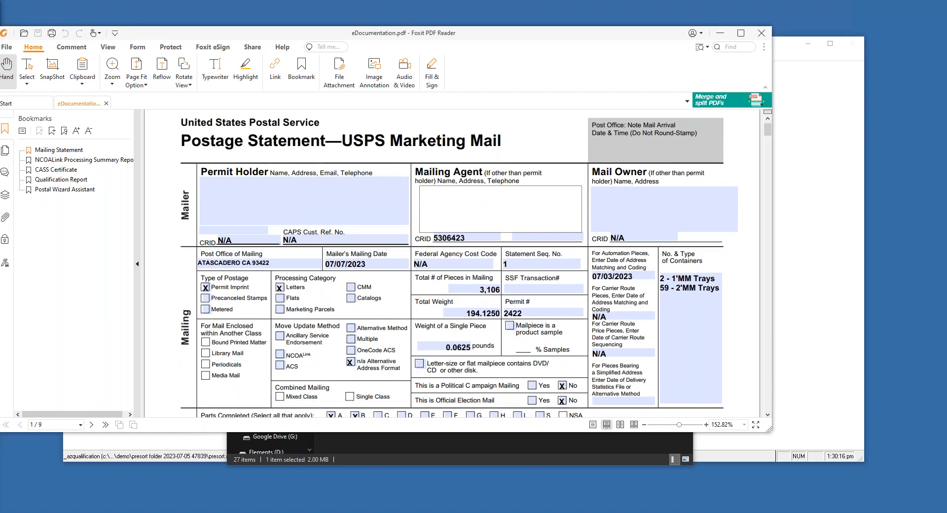
scroll(497, 268, down, 4)
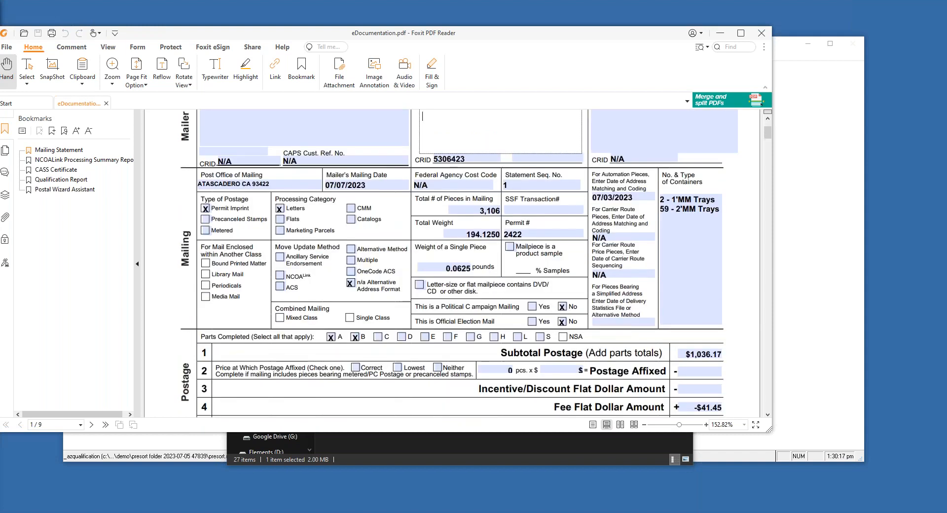
scroll(472, 214, down, 10)
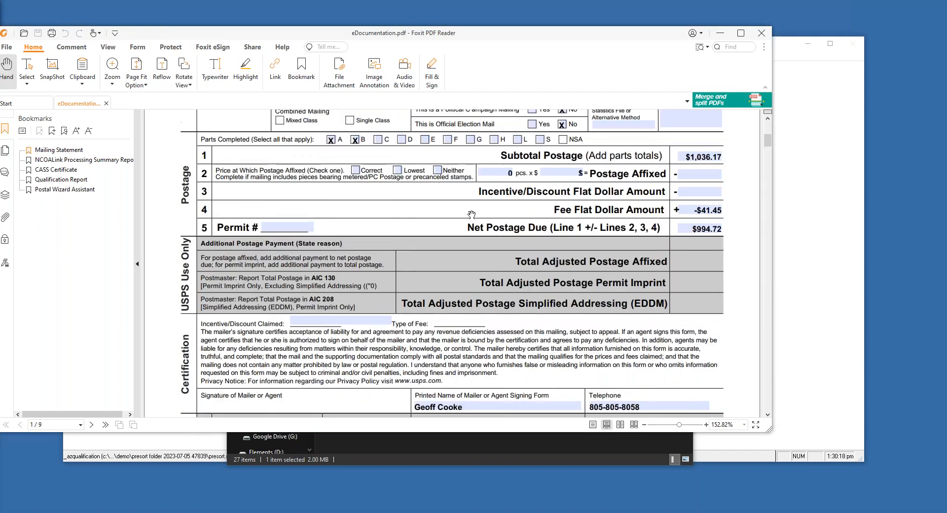
scroll(406, 270, down, 1)
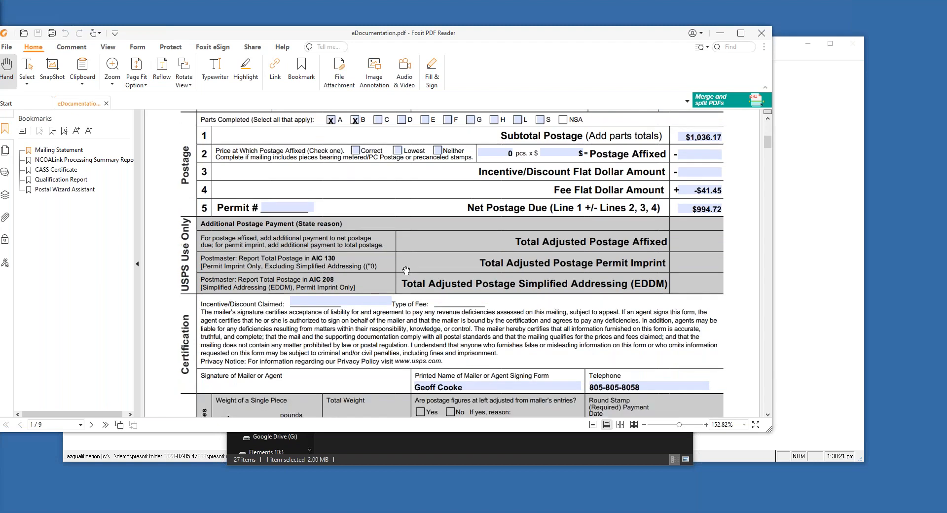
scroll(406, 270, down, 5)
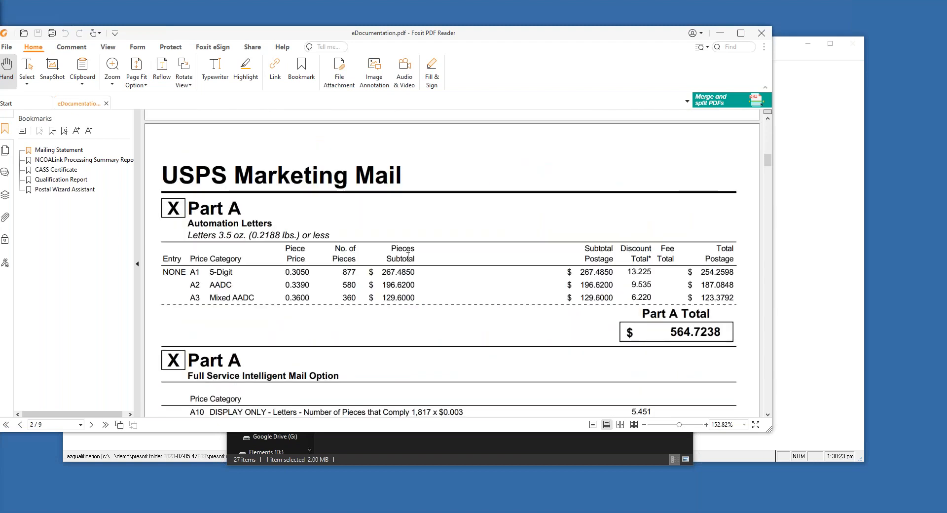
scroll(407, 256, down, 5)
scroll(408, 258, down, 2)
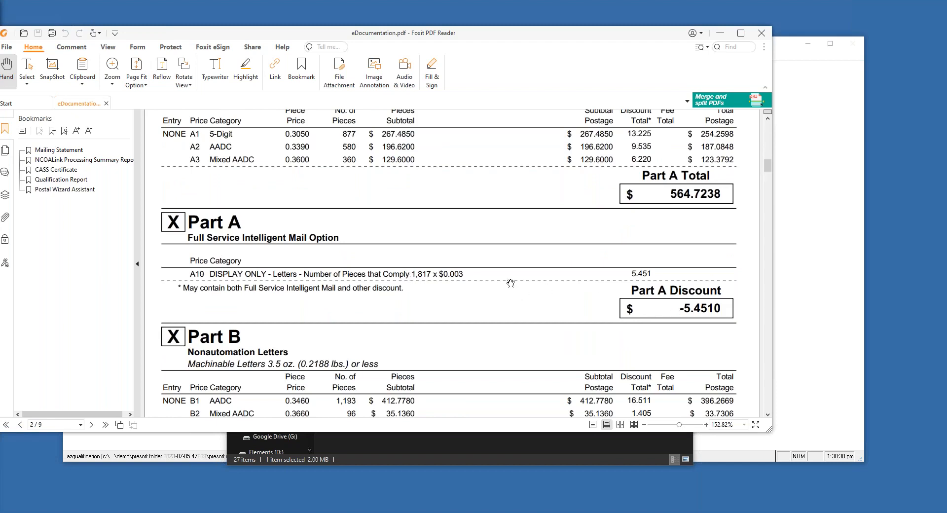
drag(680, 310, 727, 309)
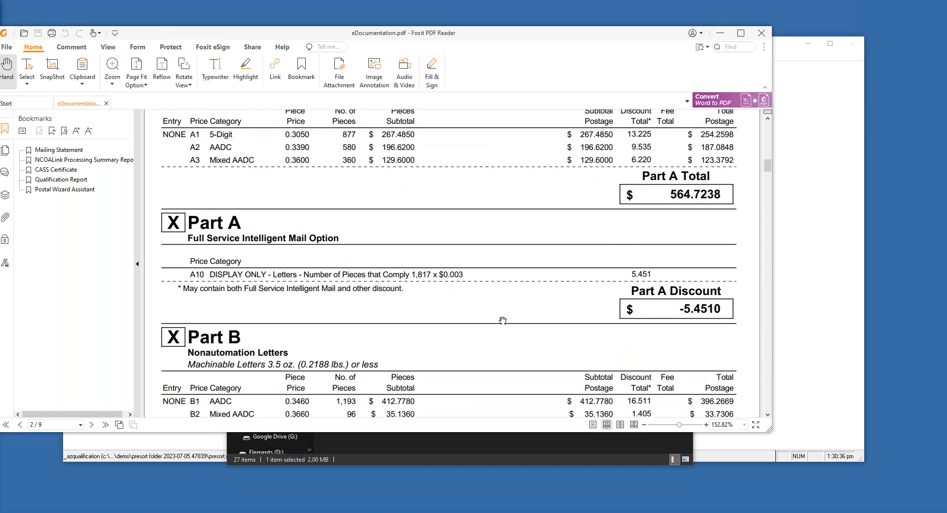
scroll(479, 309, down, 5)
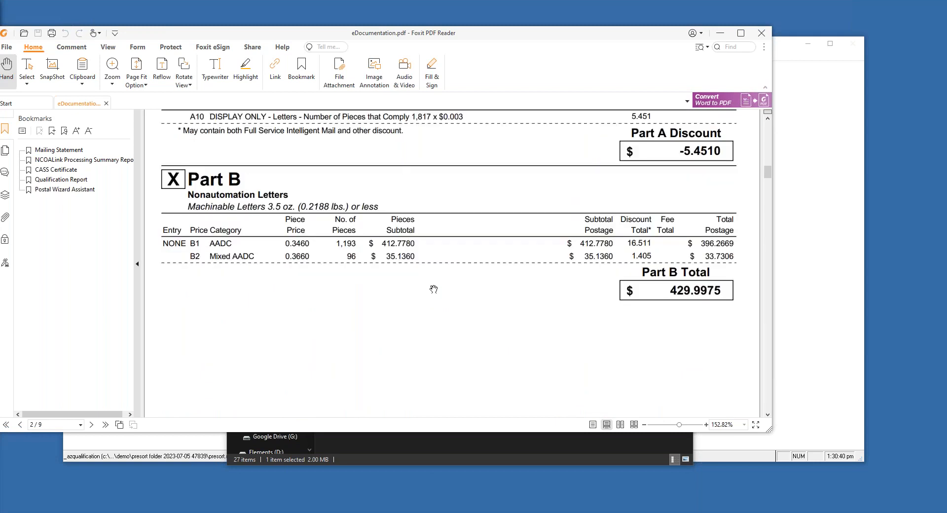
scroll(434, 289, down, 5)
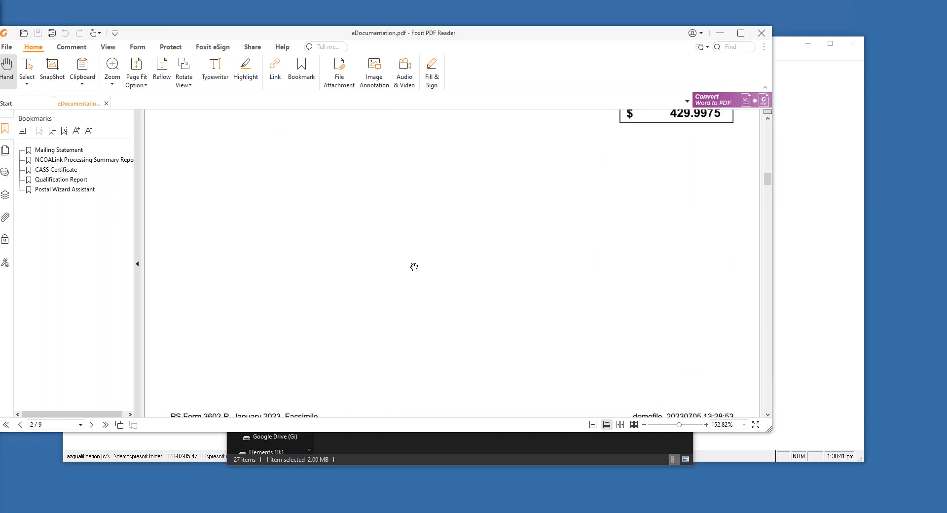
Jump to the Postal Wizard Assistant and page through pages 8–9, selecting the mailing ID and piece ID values
click(51, 191)
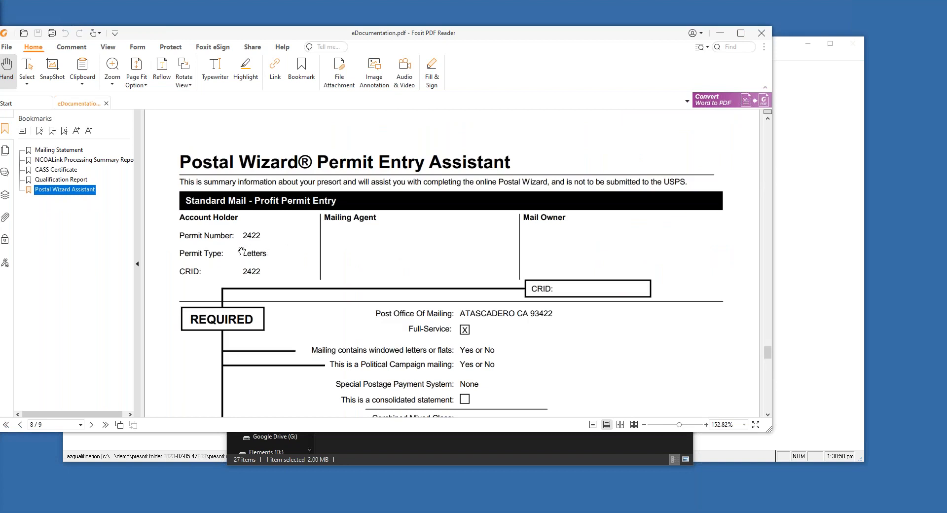
scroll(377, 280, down, 1)
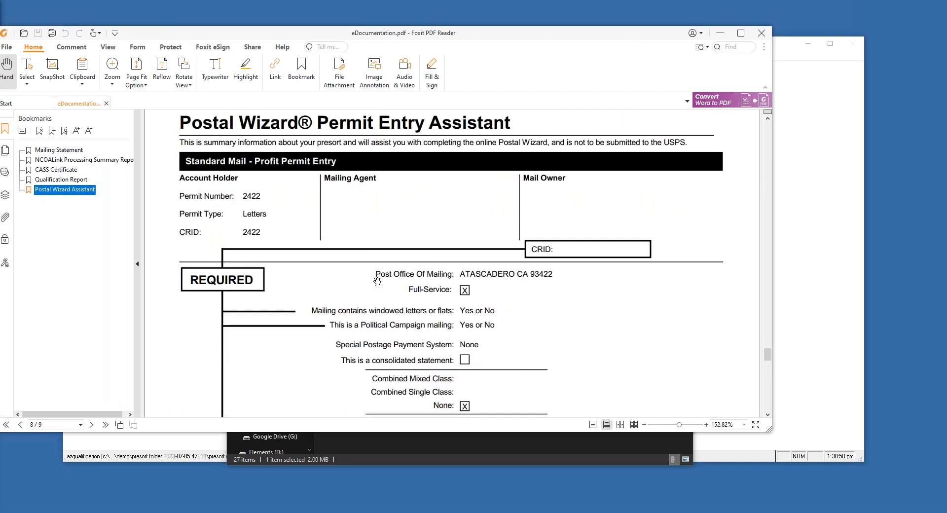
scroll(377, 281, down, 2)
scroll(398, 236, down, 1)
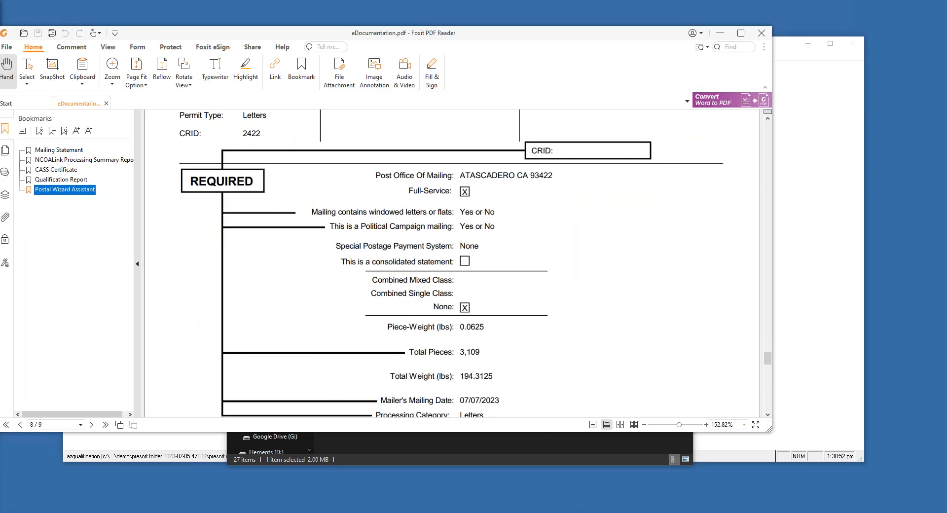
scroll(454, 174, down, 1)
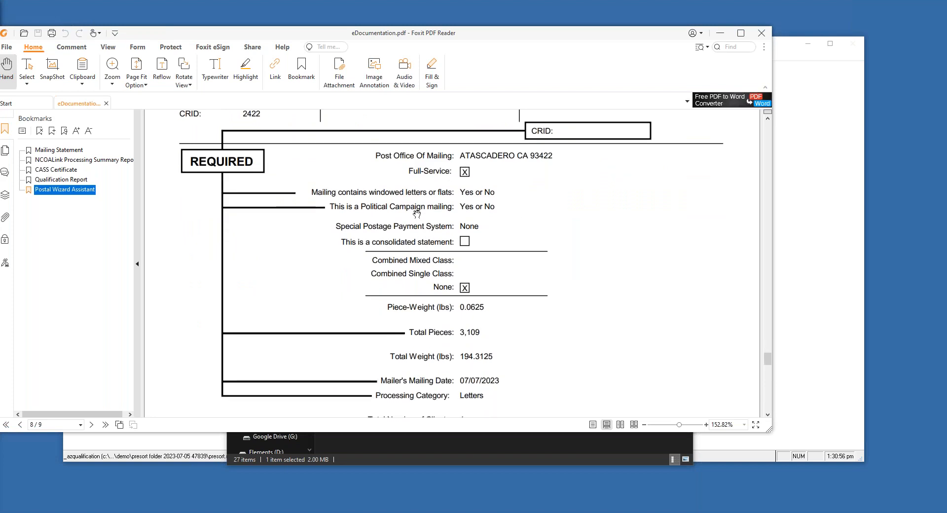
scroll(467, 230, down, 1)
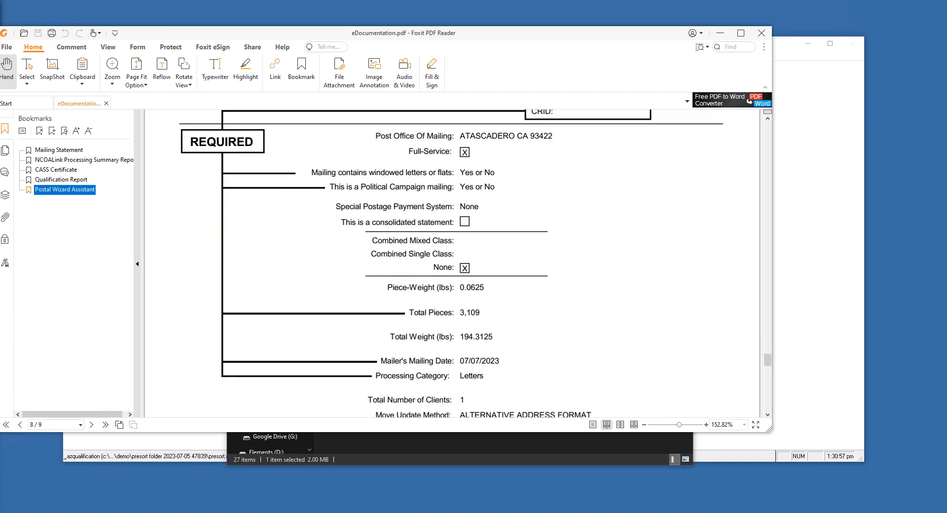
scroll(493, 234, down, 15)
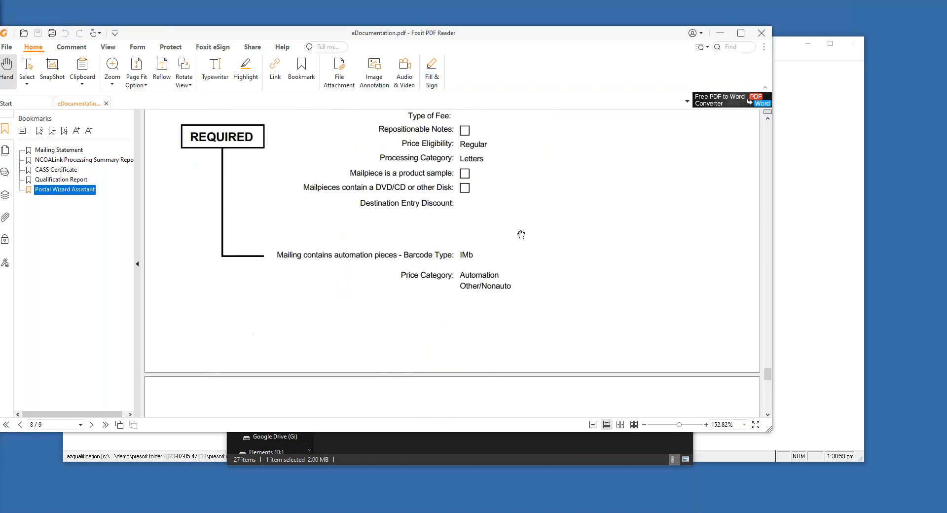
scroll(521, 235, down, 3)
scroll(520, 235, down, 2)
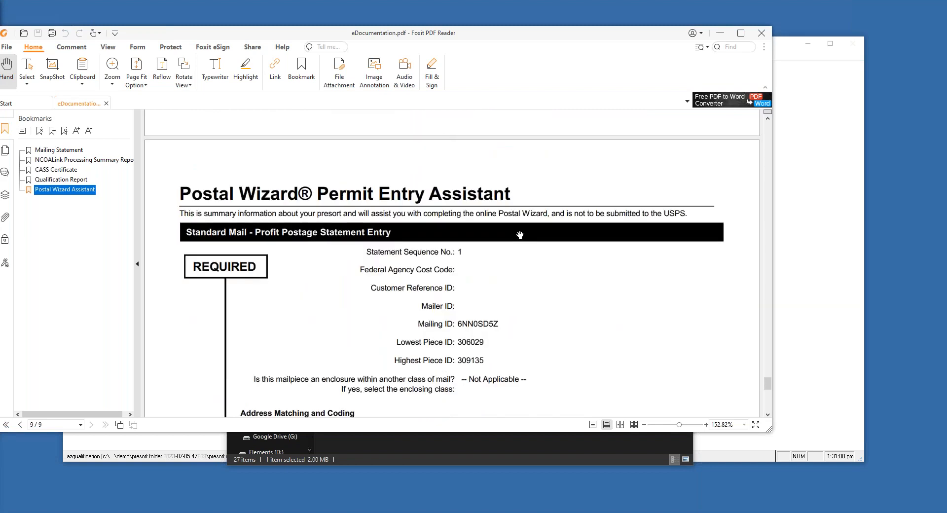
scroll(520, 235, down, 1)
scroll(473, 246, down, 2)
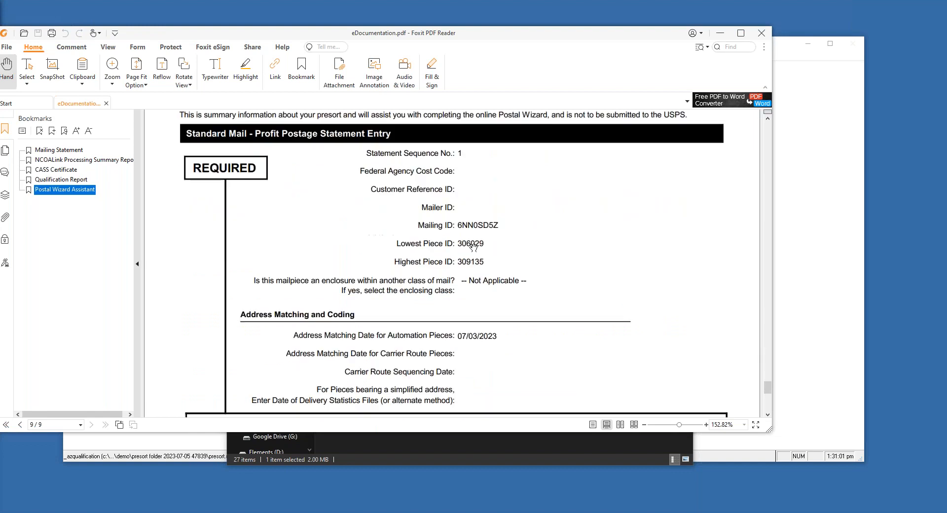
click(473, 246)
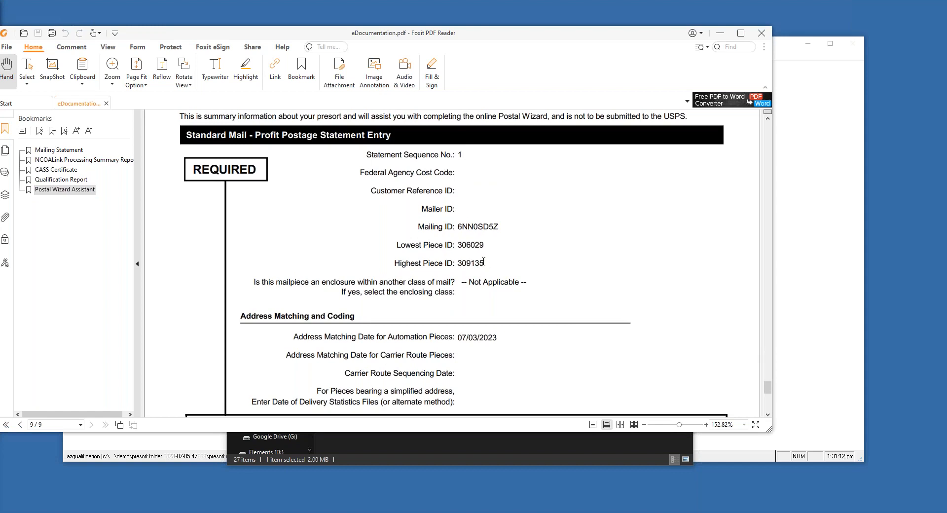
mouse_move(485, 264)
mouse_down()
mouse_move(458, 263)
mouse_move(480, 251)
mouse_up()
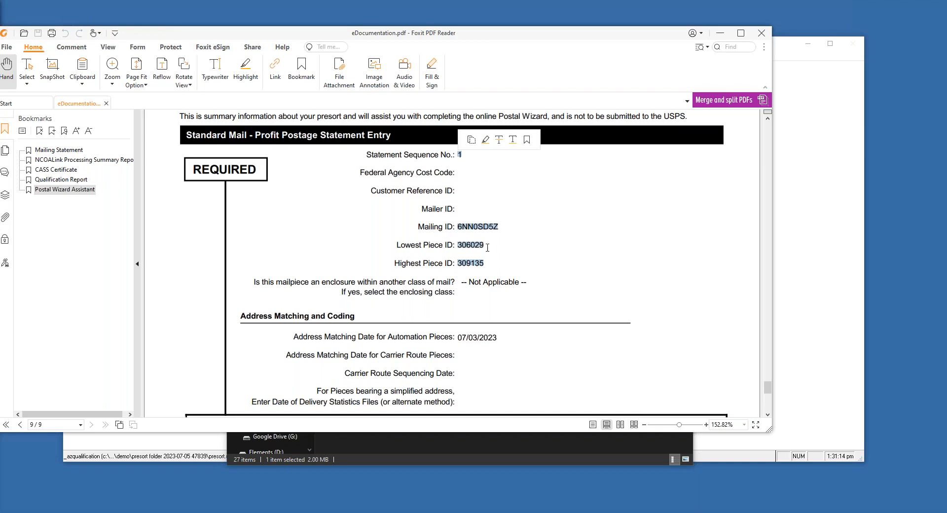
click(487, 242)
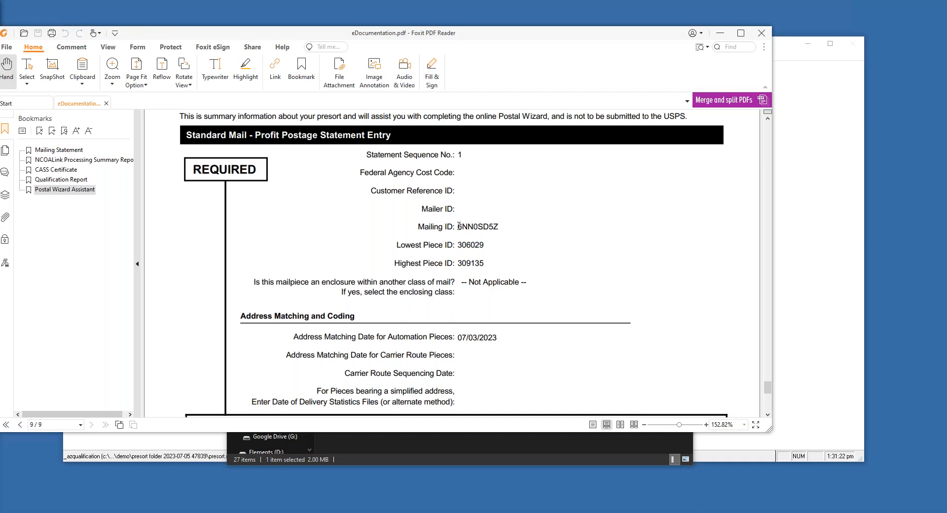
Scroll back up to page 1's postage statement and close the eDocumentation PDF
scroll(522, 273, down, 1)
scroll(524, 273, down, 6)
scroll(491, 269, up, 3)
scroll(490, 269, up, 7)
scroll(486, 287, down, 5)
scroll(487, 286, up, 5)
scroll(578, 278, down, 3)
scroll(577, 276, up, 1)
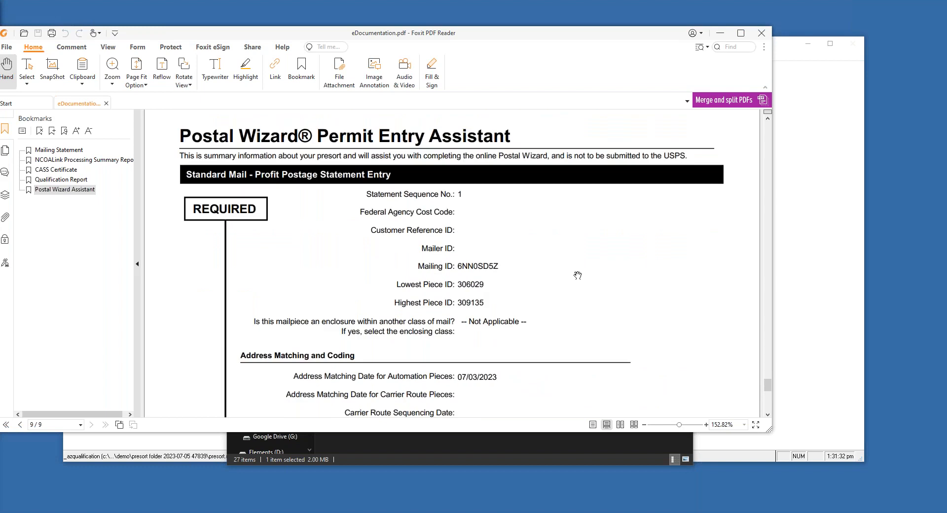
scroll(577, 276, up, 3)
scroll(578, 275, up, 7)
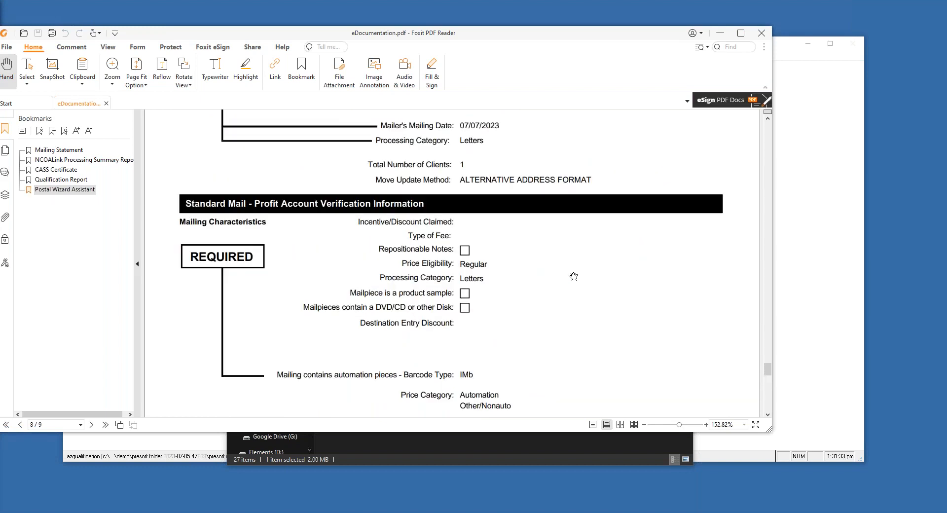
drag(768, 369, 771, 365)
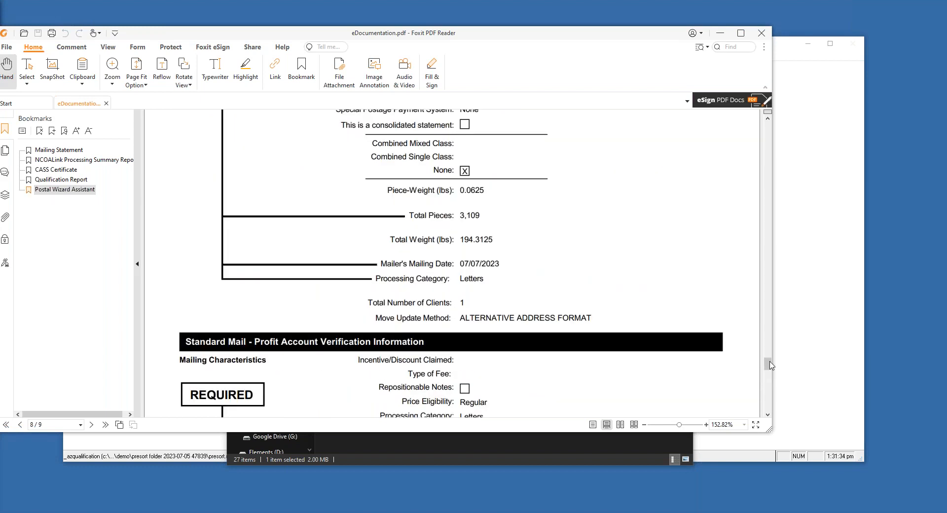
drag(770, 365, 768, 127)
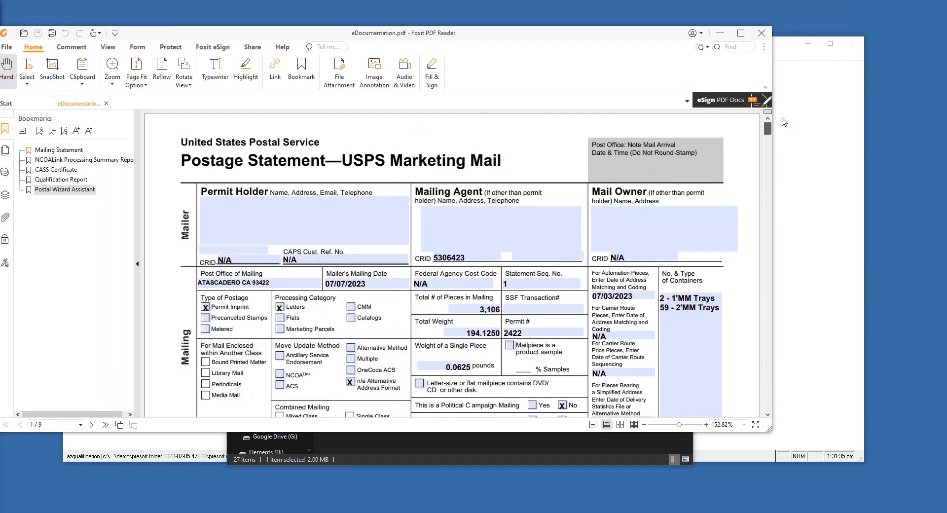
click(762, 33)
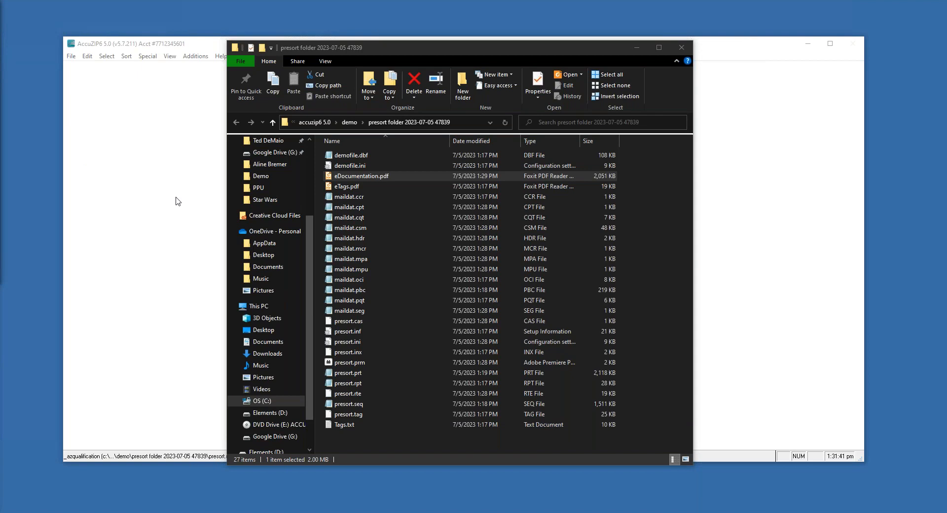
Close the presort folder window, returning to Print Presort showing $994.72 for 3,106 pieces
click(682, 47)
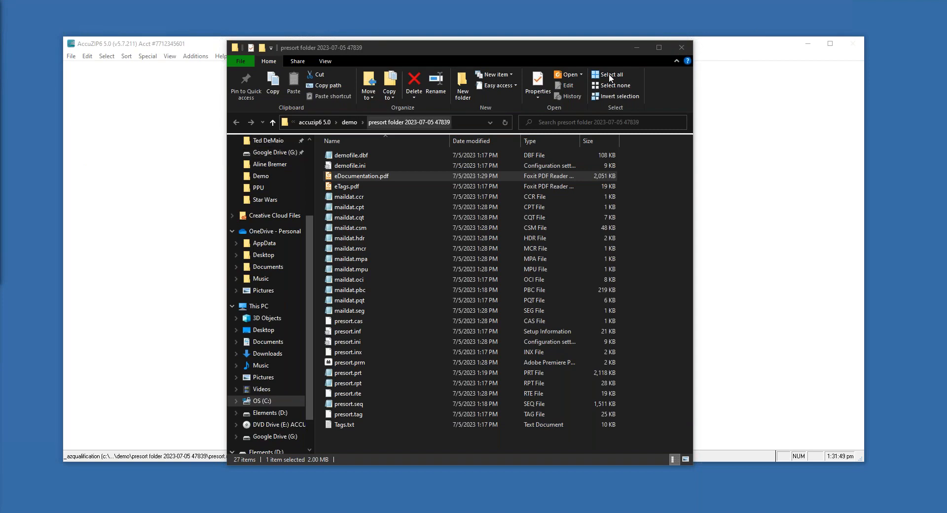
click(681, 48)
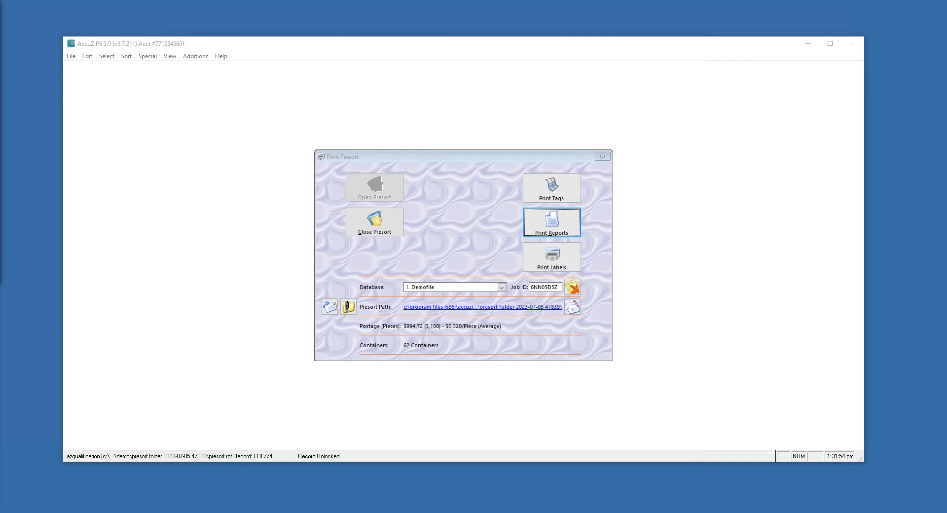
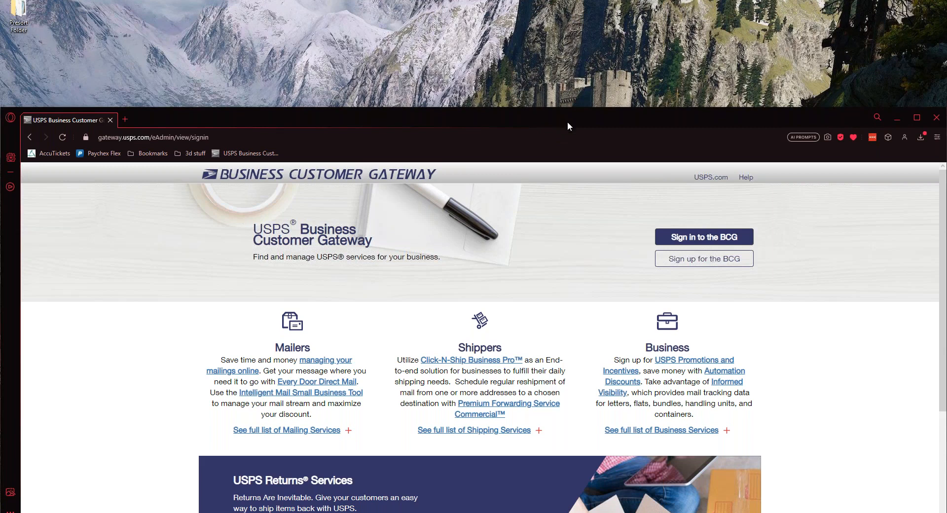
Sign in to the BCG and open PostalOne! from Dashboard under Favorite Services
click(680, 239)
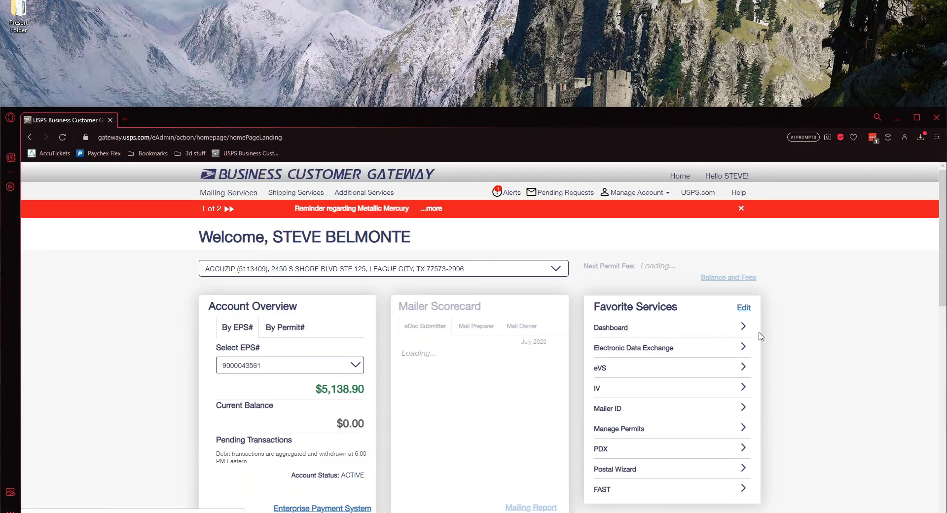
click(616, 330)
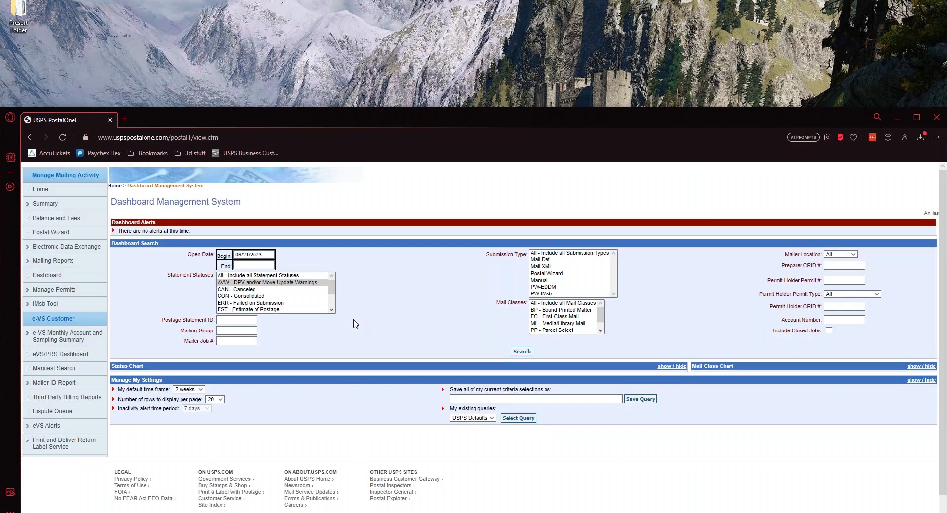
Open Electronic Data Exchange and highlight the Preproduction for Mailers and Production Mail.dat headings
click(64, 246)
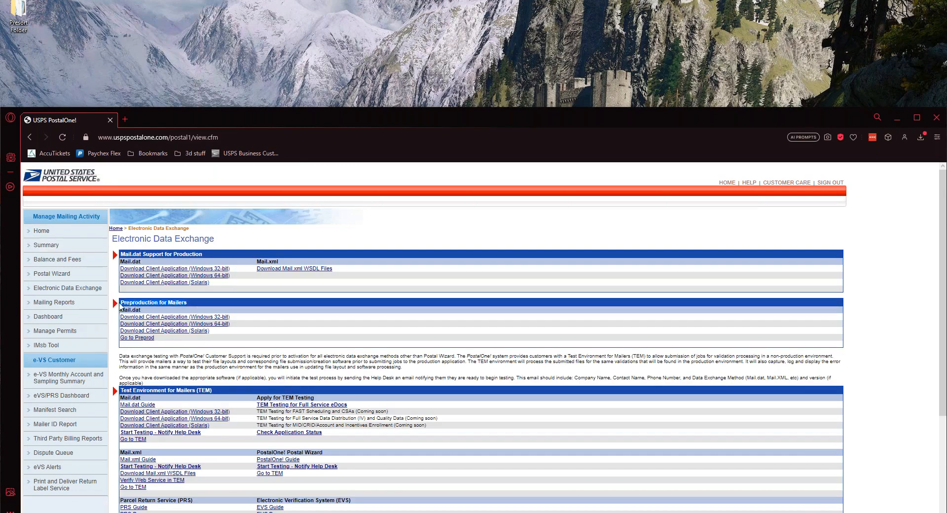
triple_click(123, 303)
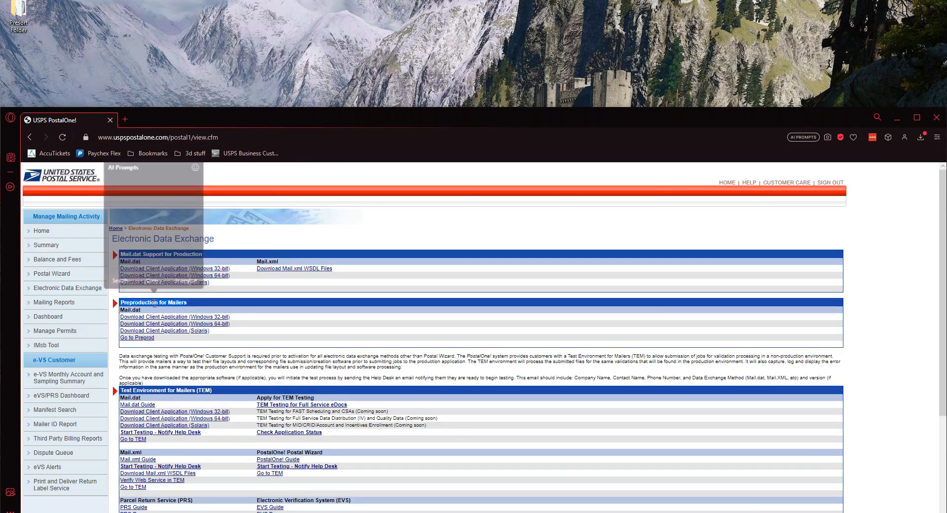
click(210, 311)
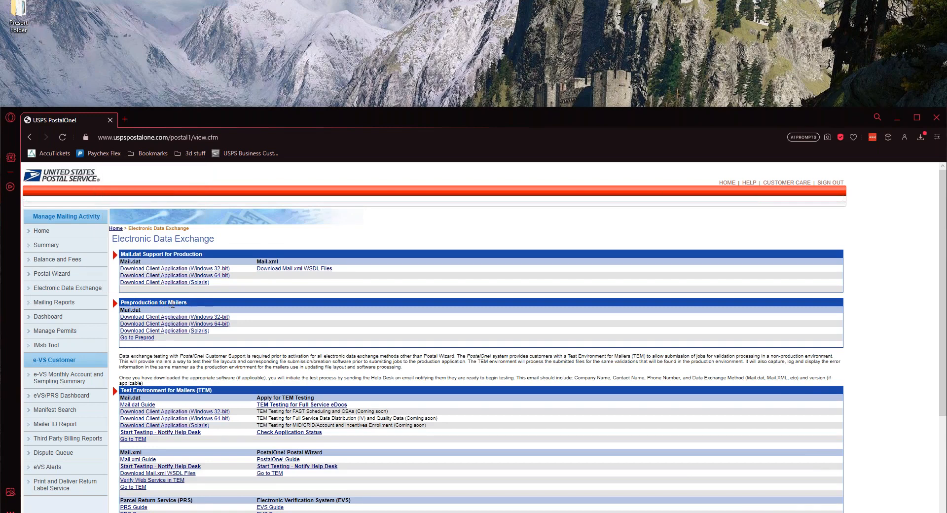
drag(187, 303, 167, 303)
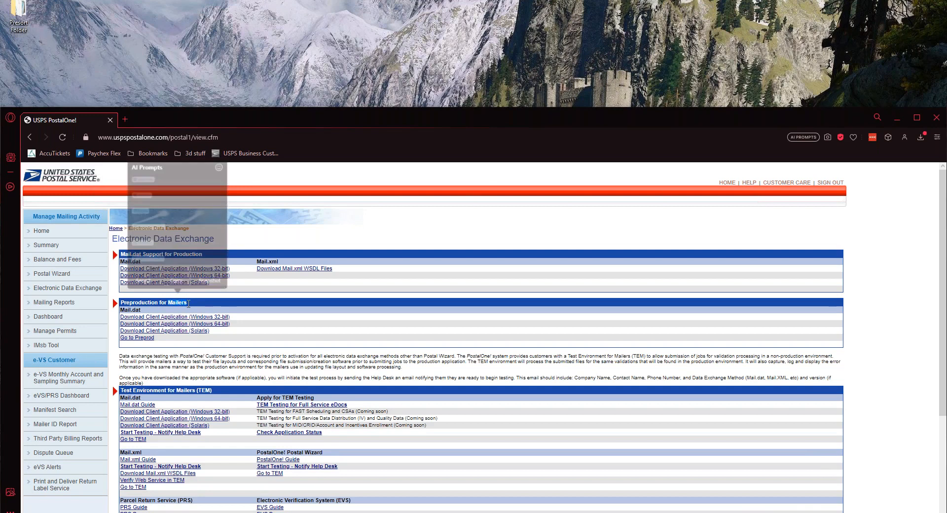
click(206, 307)
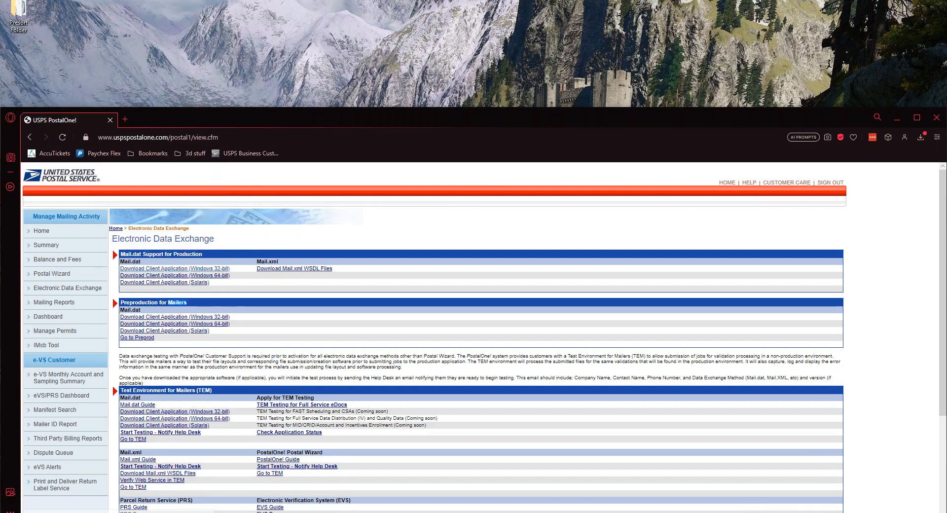
drag(173, 254, 202, 254)
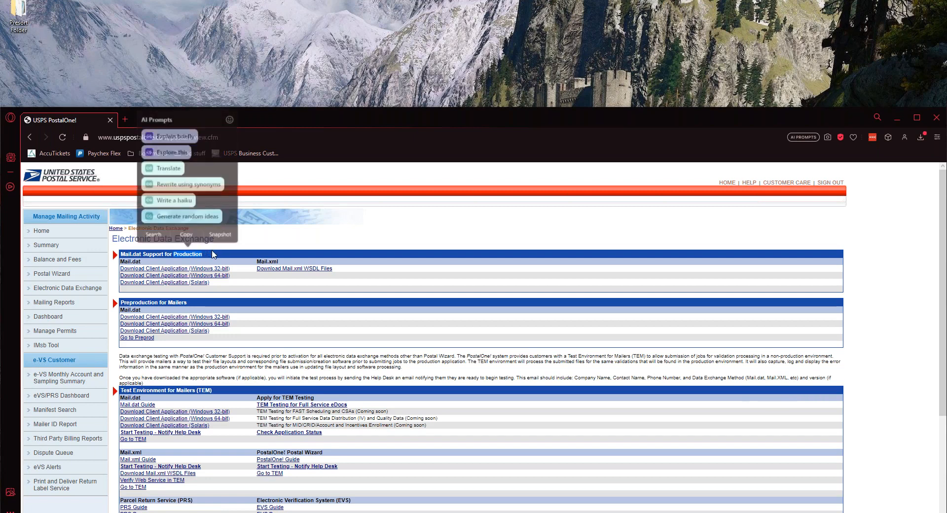
click(213, 254)
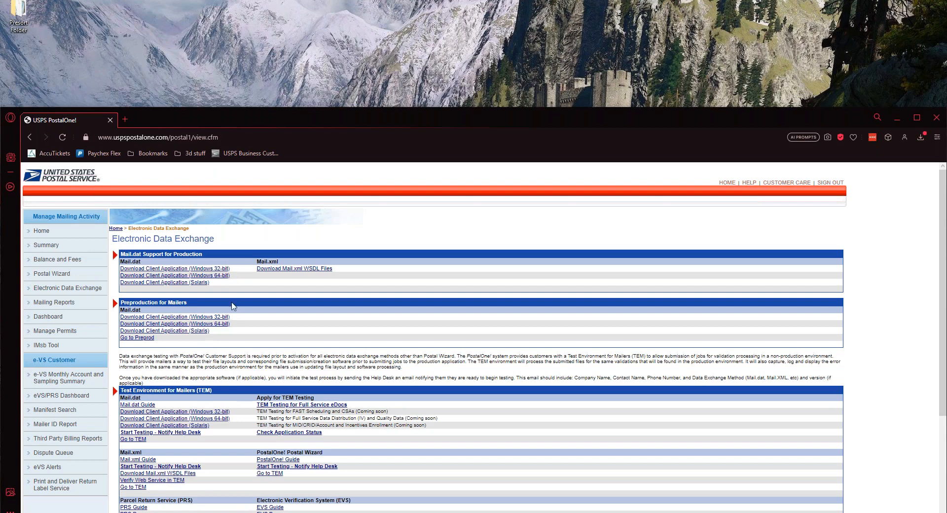
Download the production Windows 32-bit Mail.dat client, MDRClient-win32-PROD.zip
click(222, 270)
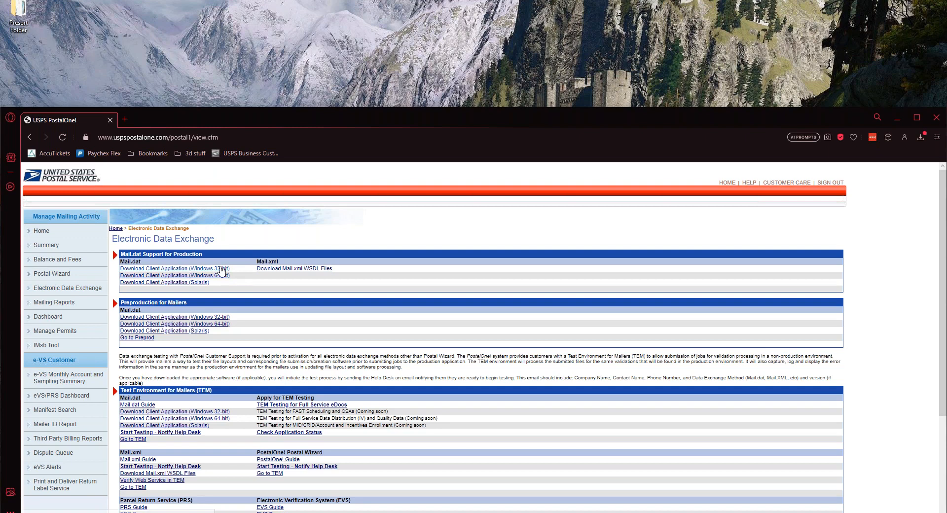
click(221, 269)
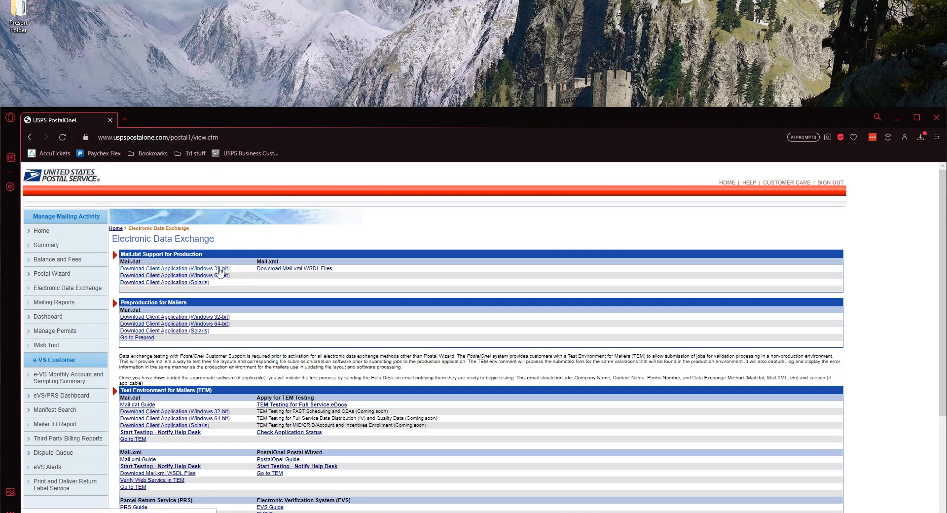
click(221, 272)
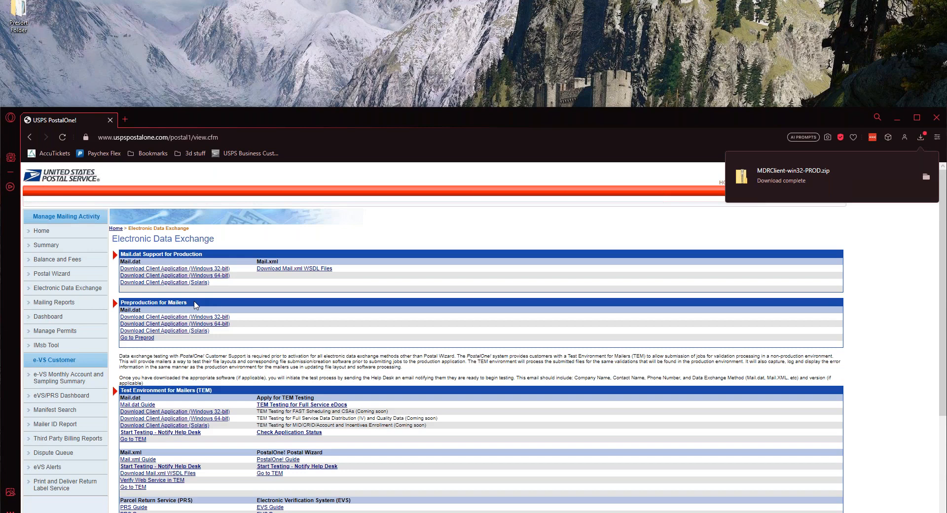
Extract MDRClient-win32-PROD.zip into its default folder in Downloads
click(927, 177)
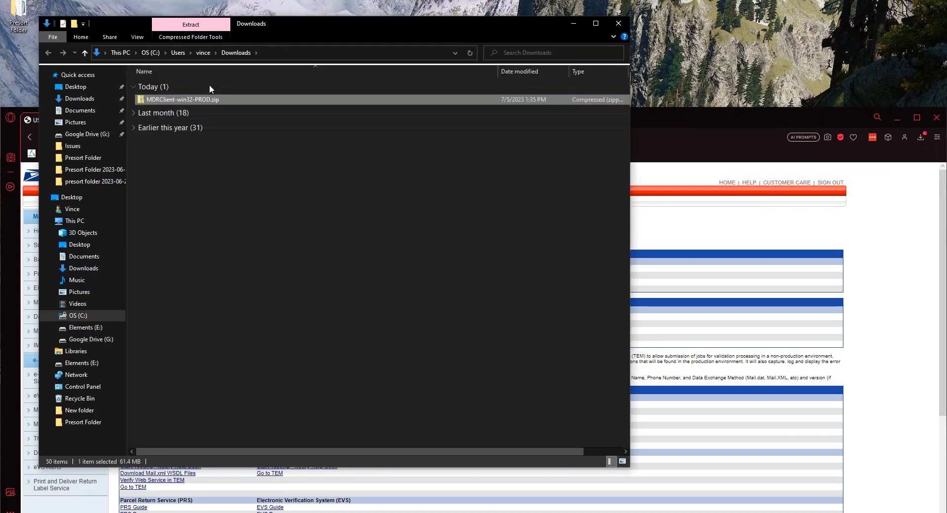
right_click(165, 100)
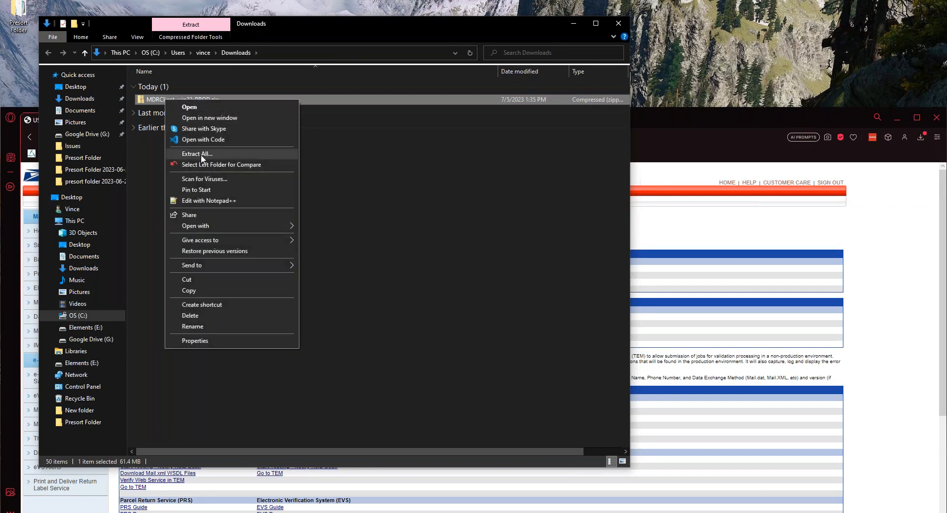
click(180, 155)
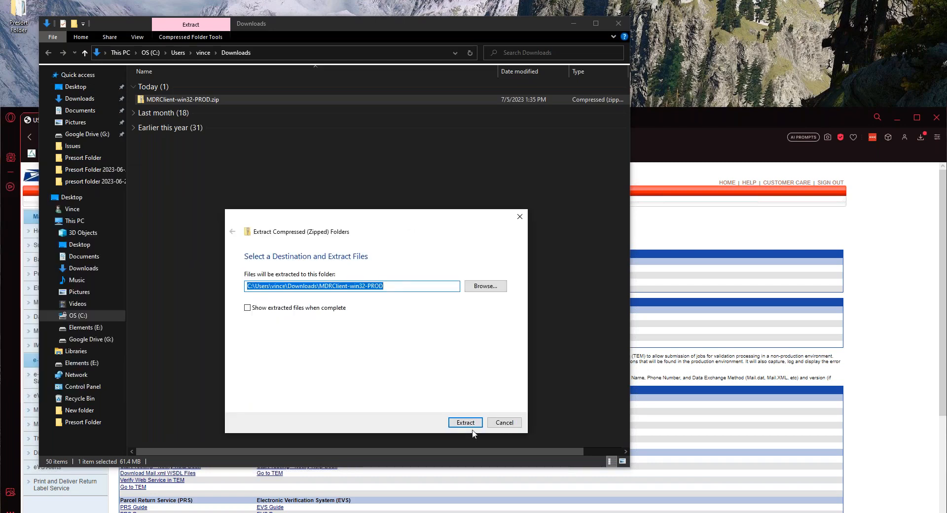
click(469, 423)
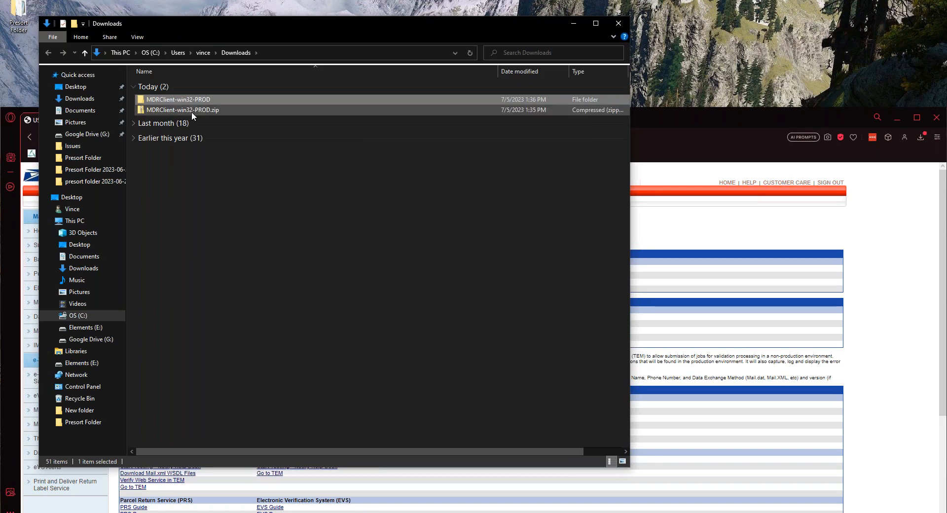
Delete the zip file, leaving the extracted MDRClient-win32-PROD folder
click(191, 112)
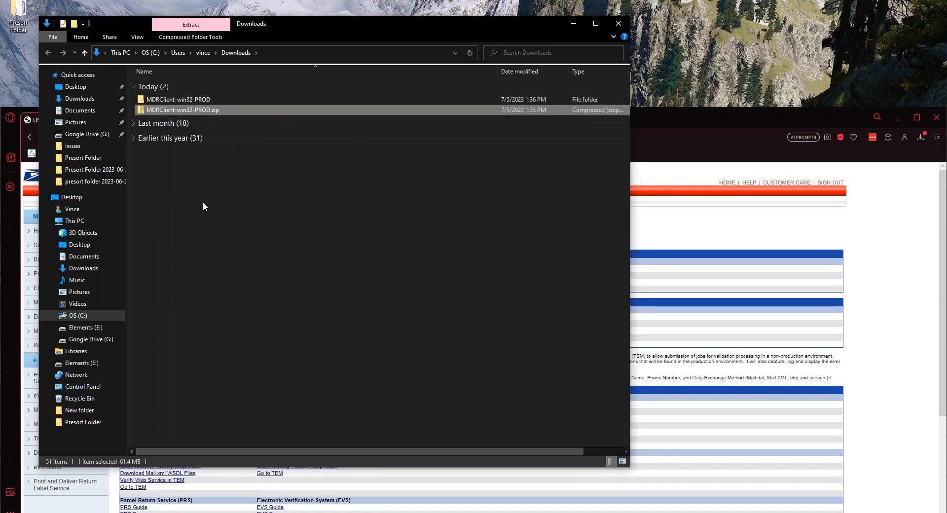
key(Delete)
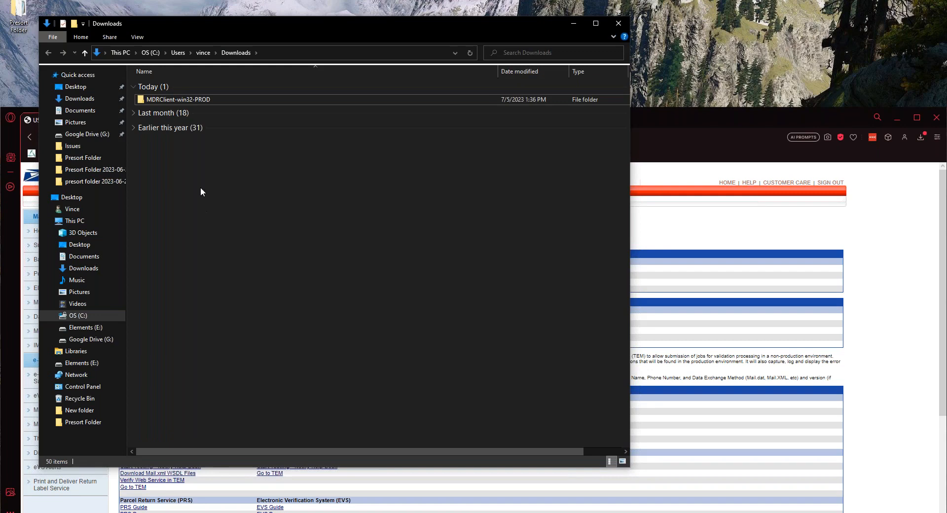
click(189, 101)
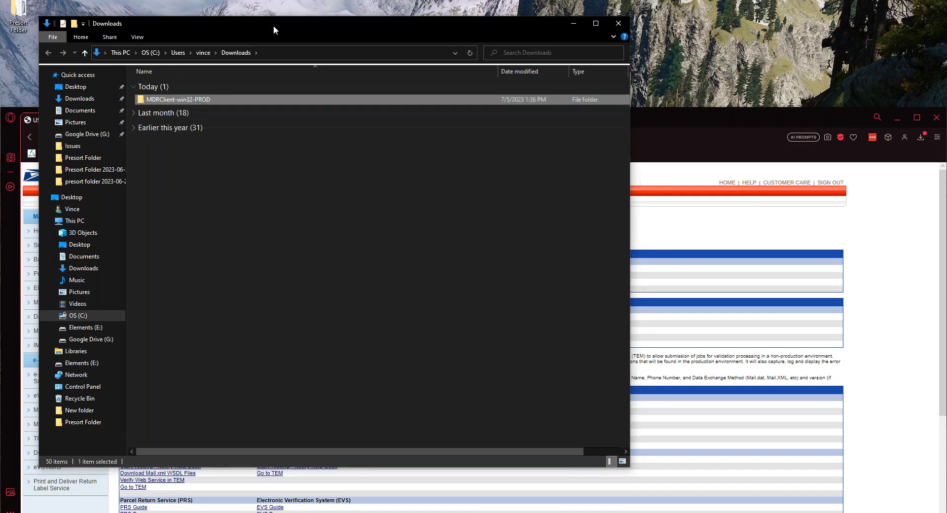
drag(274, 28, 414, 21)
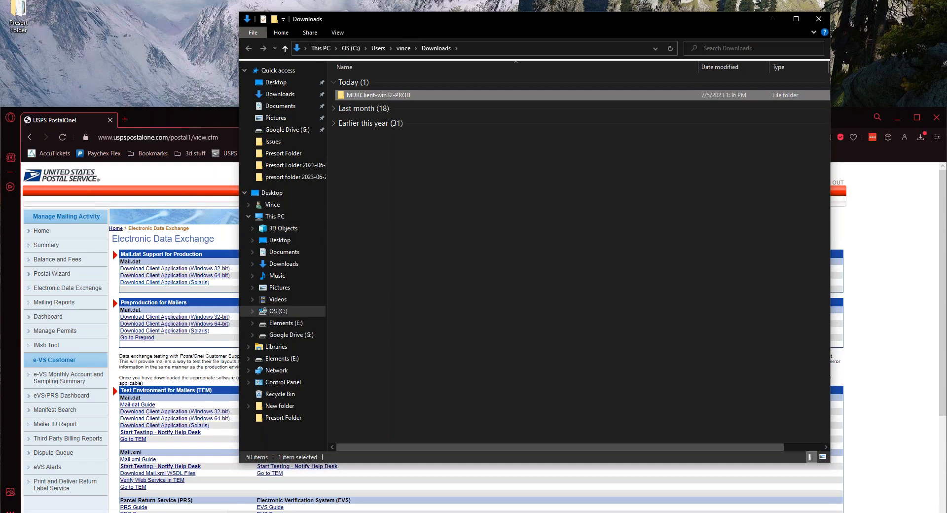
Re-download the 32-bit client, then create a run-mdclient.bat shortcut and drag it to the desktop
click(212, 268)
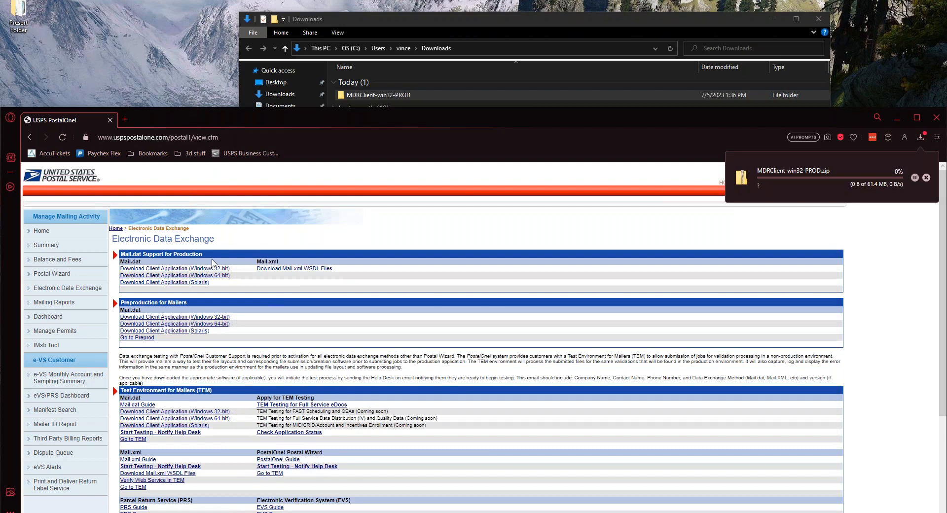
click(389, 97)
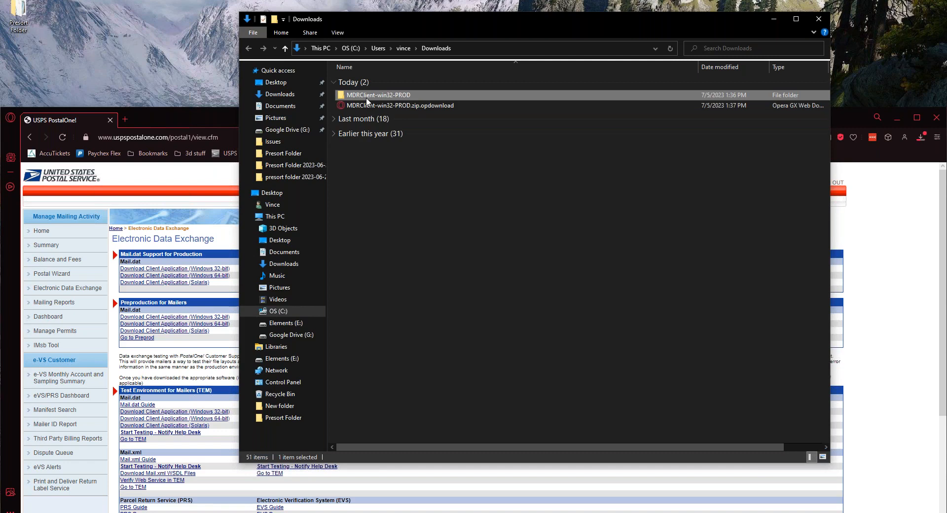
mouse_move(367, 102)
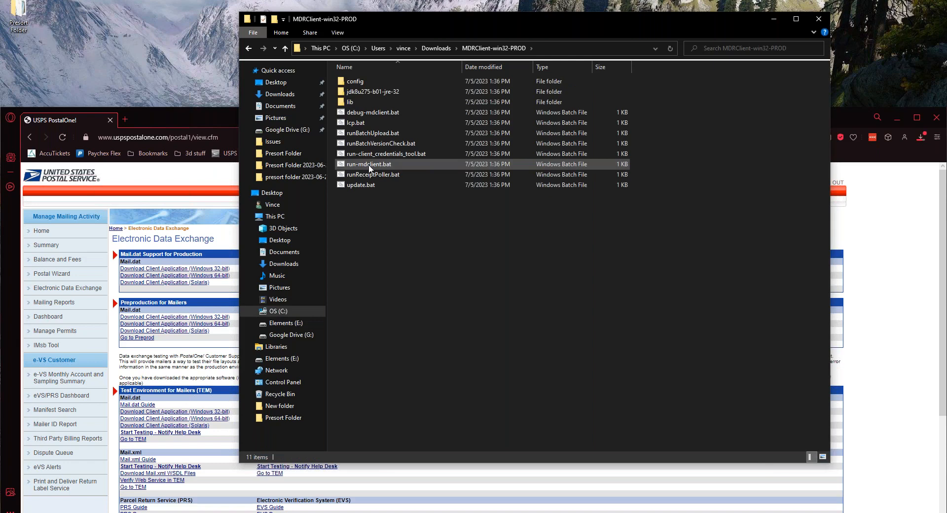
click(369, 166)
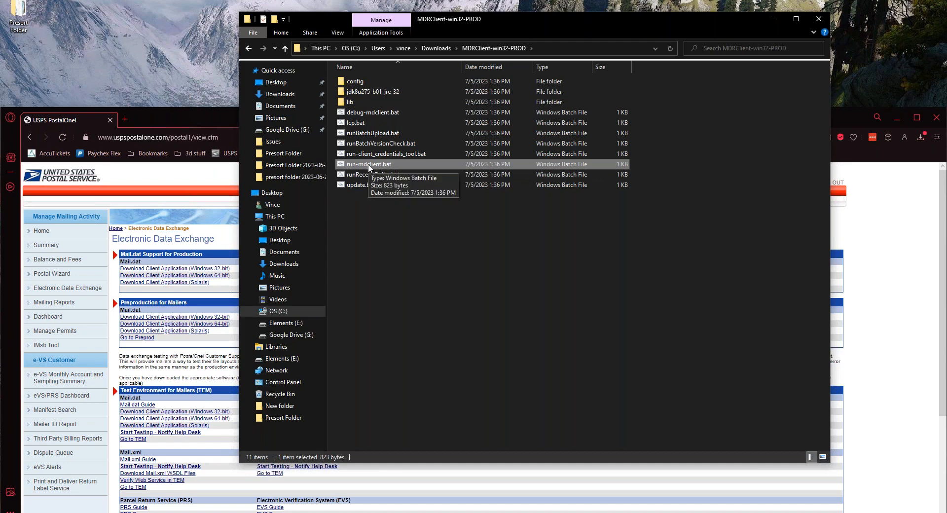
right_click(368, 164)
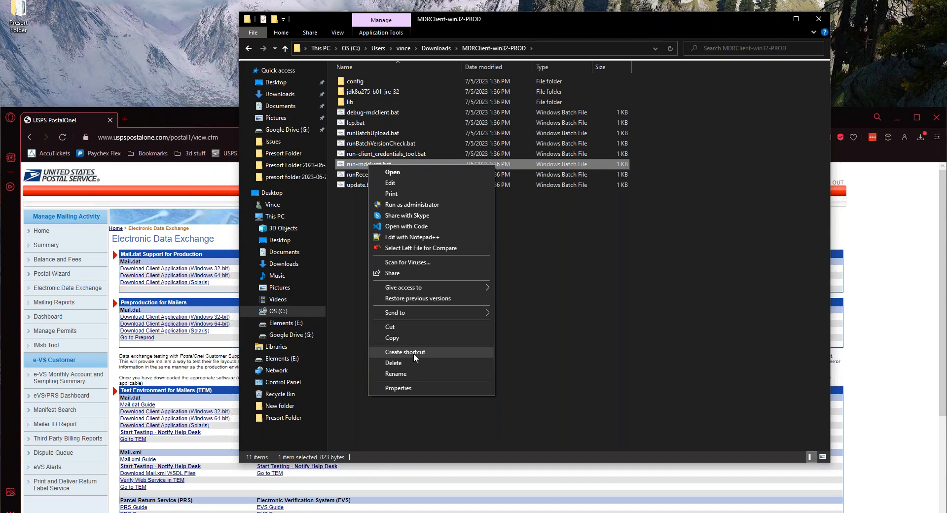
click(413, 352)
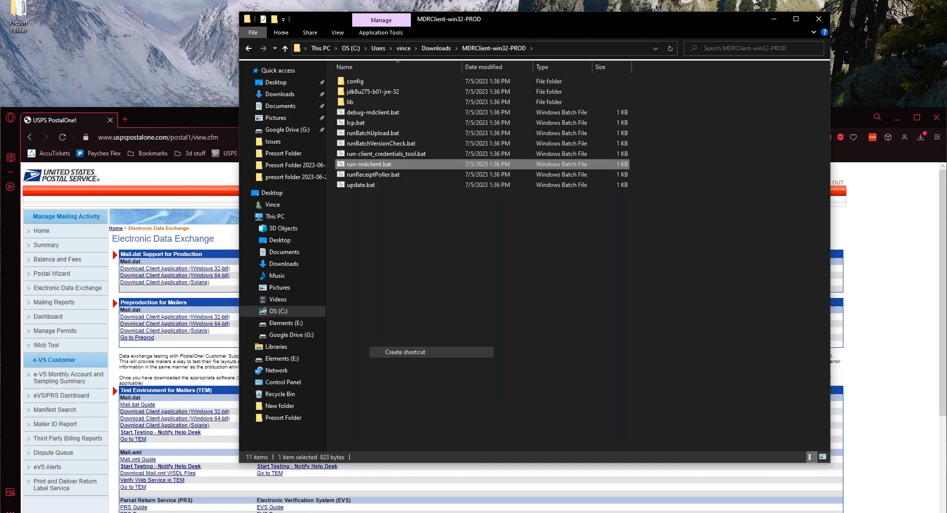
click(421, 290)
drag(370, 177, 64, 30)
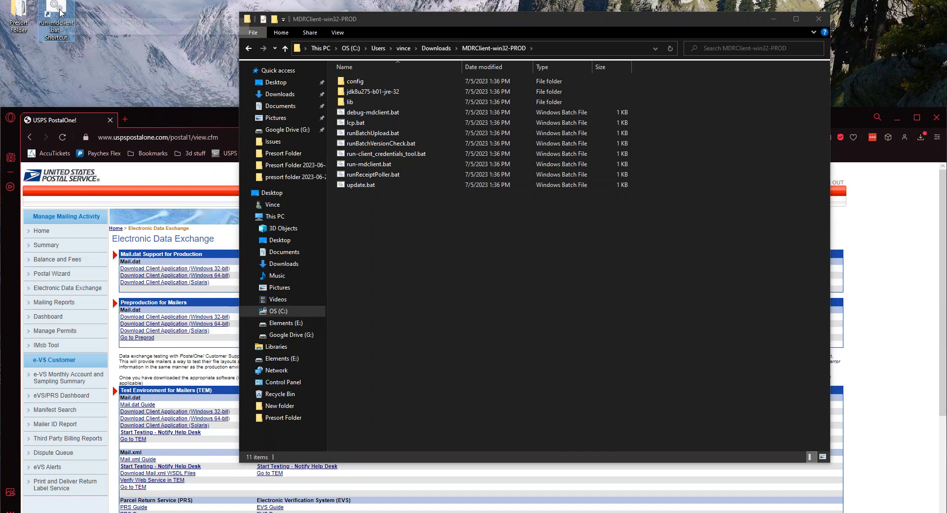
click(392, 140)
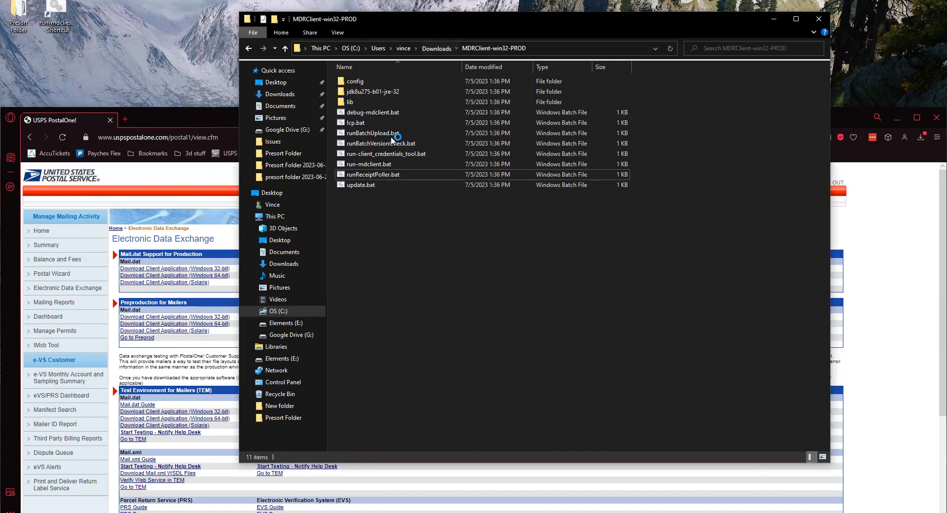
Extract the re-downloaded zip into the existing folder, replacing its files
click(436, 48)
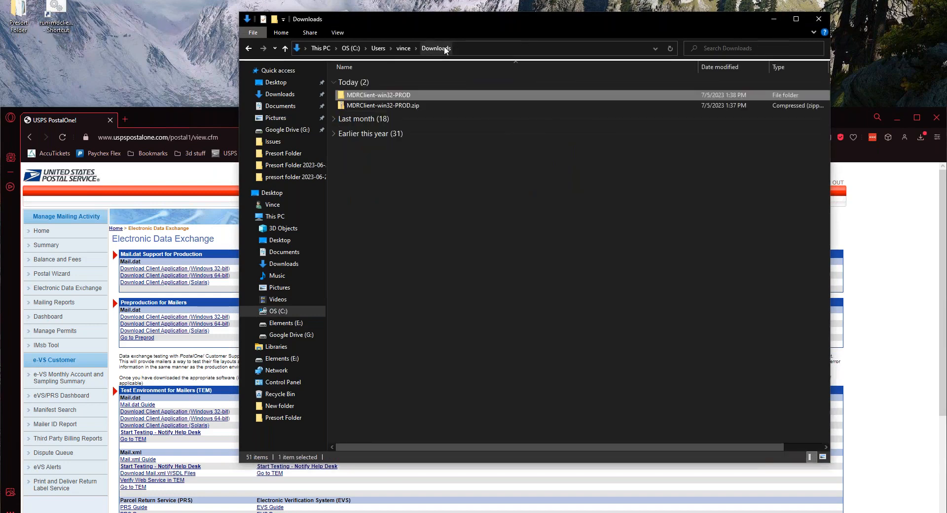
right_click(369, 108)
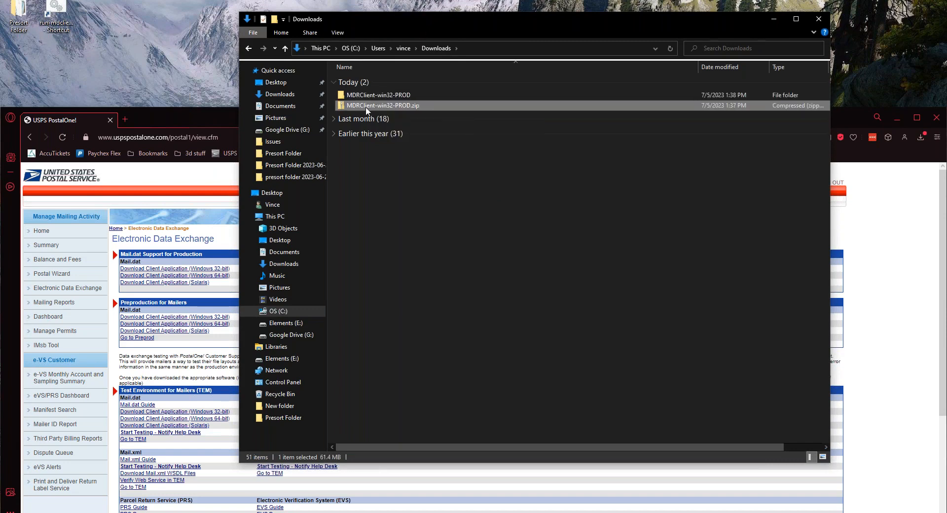
click(399, 162)
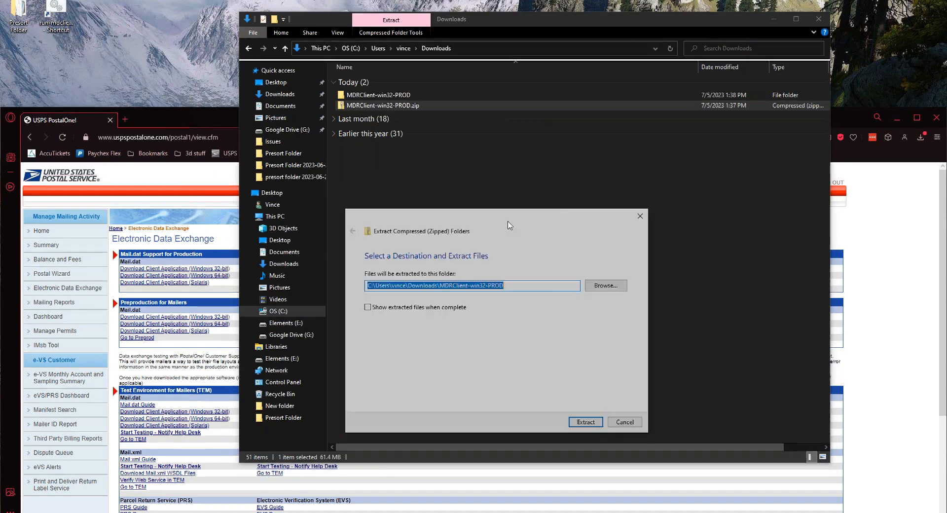
key(Return)
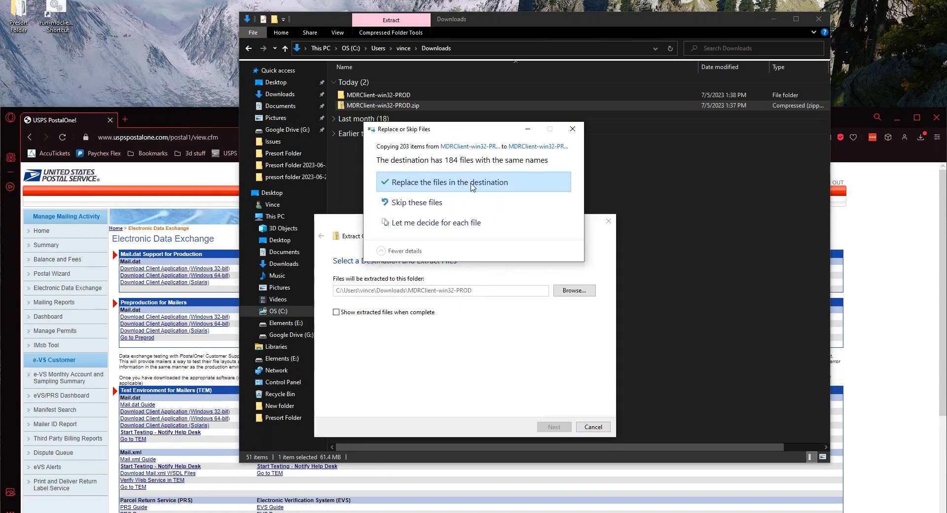
click(471, 183)
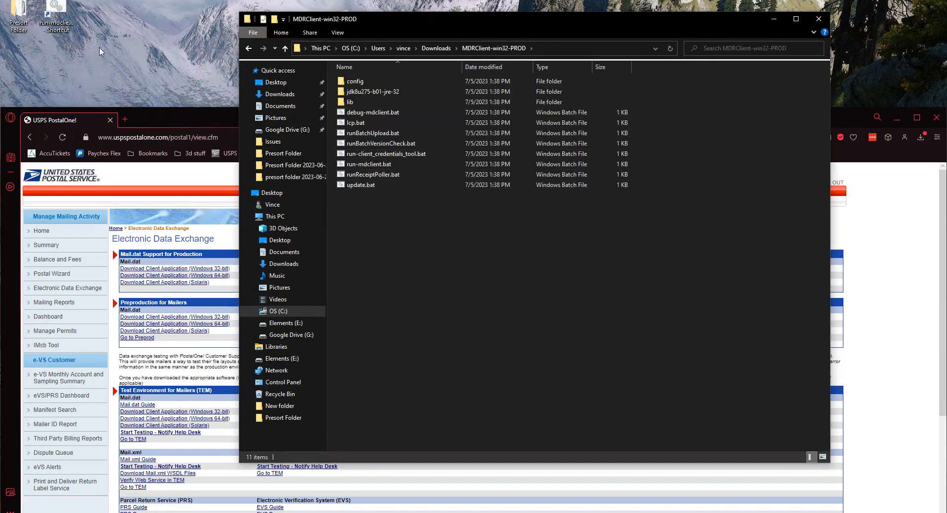
Rename the desktop shortcut to Postalone and place it beside Presort Folder
click(65, 22)
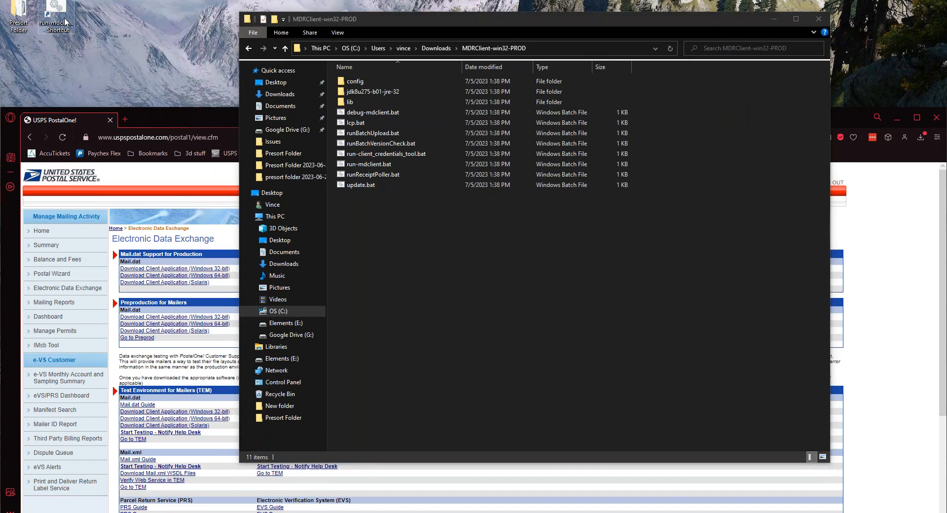
click(64, 22)
text(P)
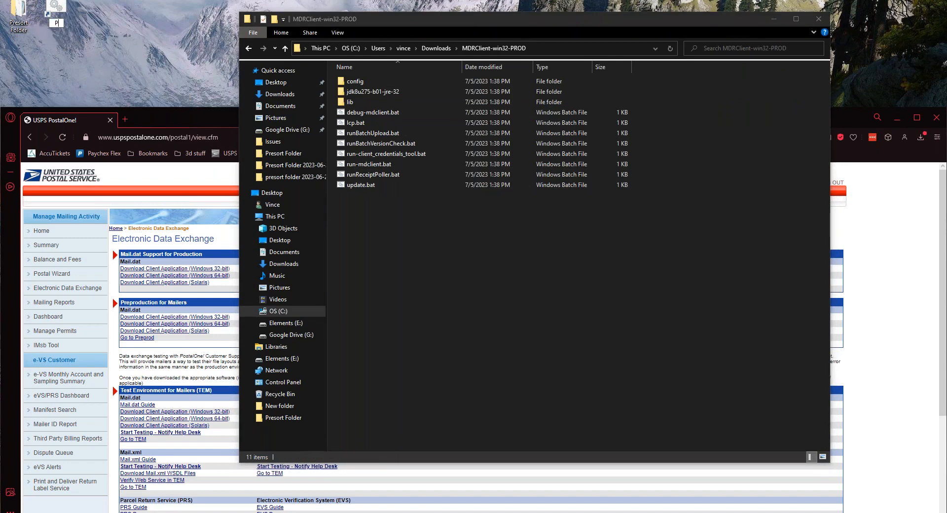
text(ostalone)
key(Return)
drag(61, 13, 43, 20)
drag(43, 20, 494, 296)
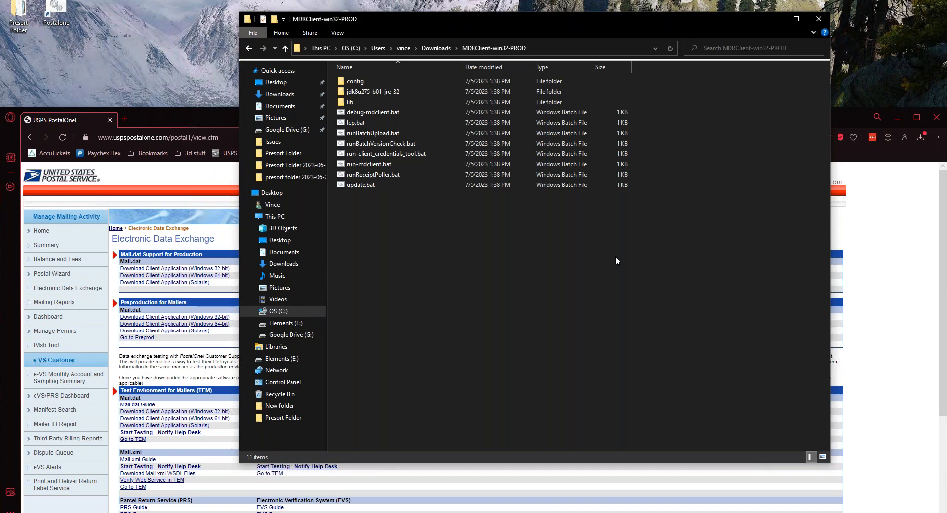
Close Explorer and sign in to the Mail.dat Client with the account credentials
key(alt+F4)
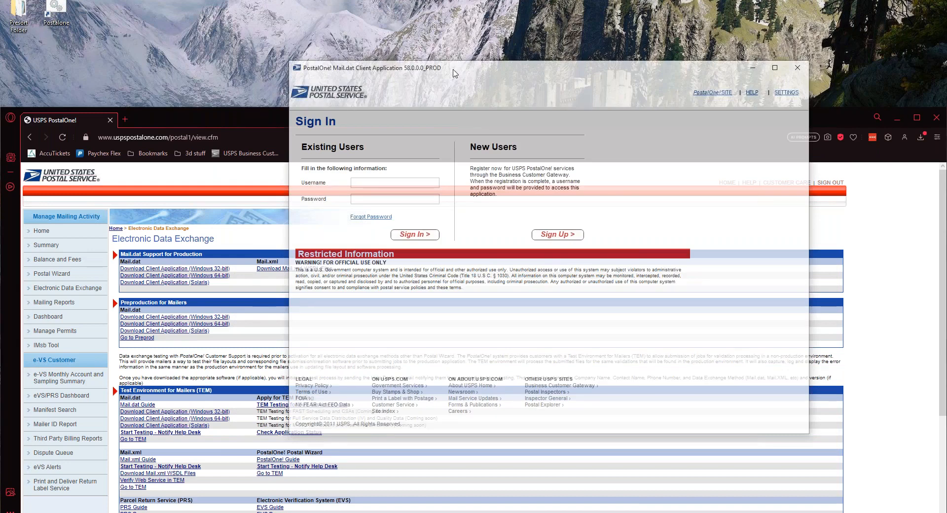
drag(454, 73, 166, 49)
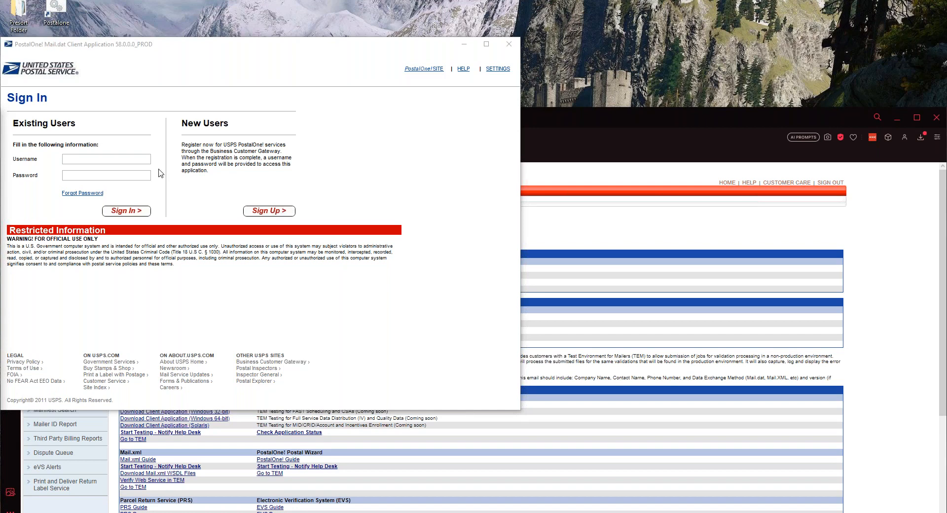
click(99, 176)
key(ctrl+v)
text(accuzip6)
key(Return)
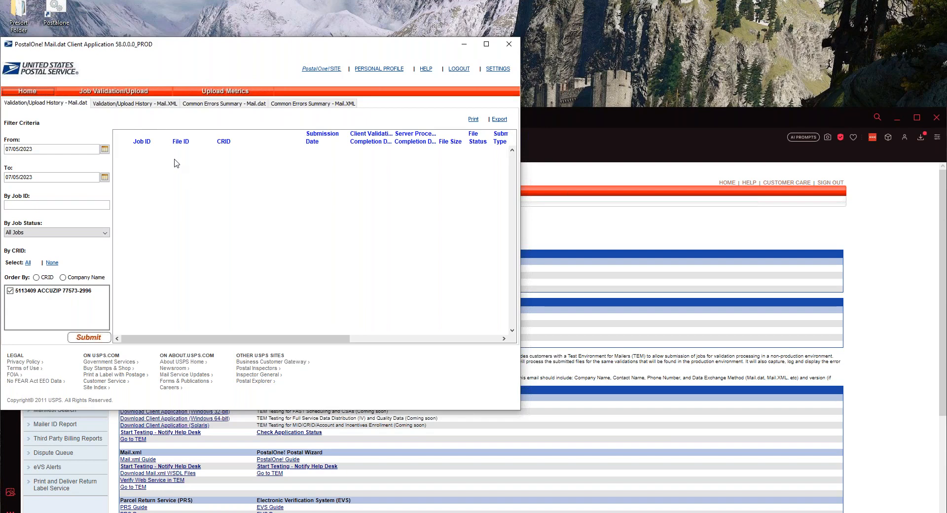
Add Presort Folder\maildat.hdr as a job on Job Validation/Upload
click(106, 92)
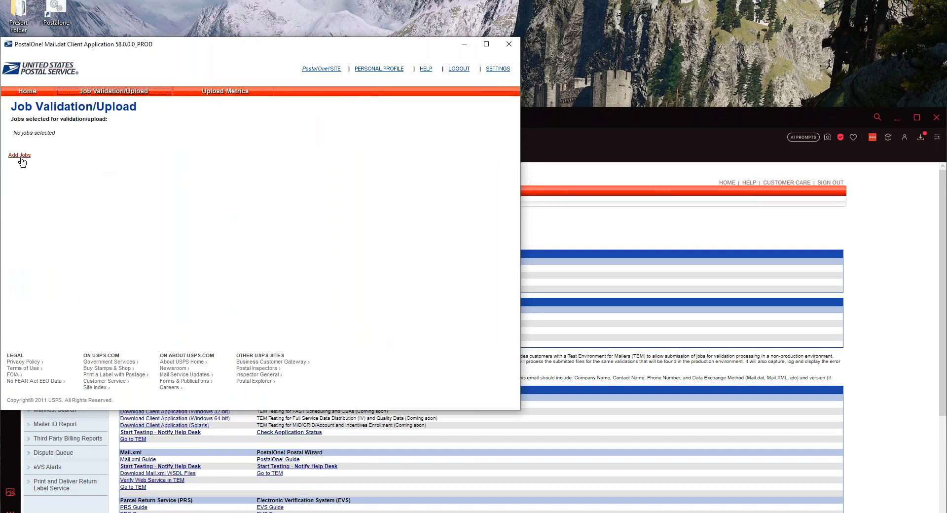
click(20, 156)
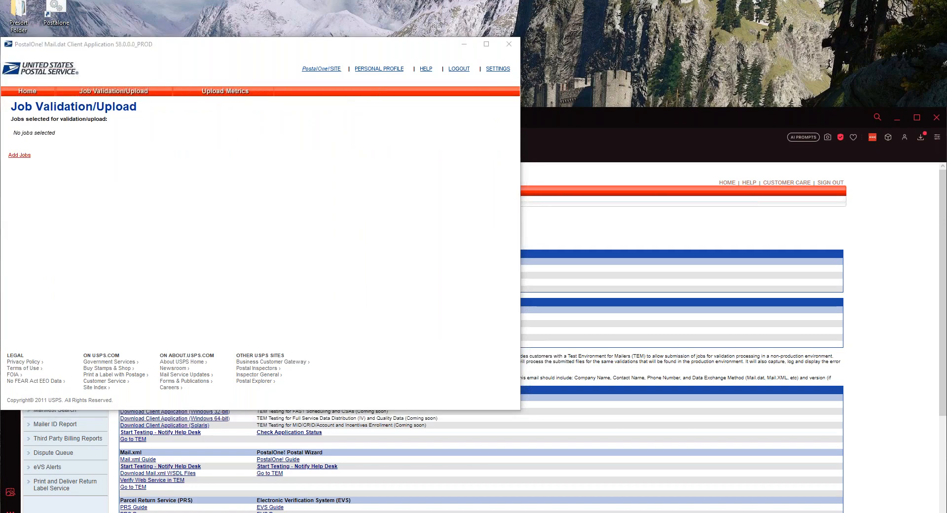
click(141, 207)
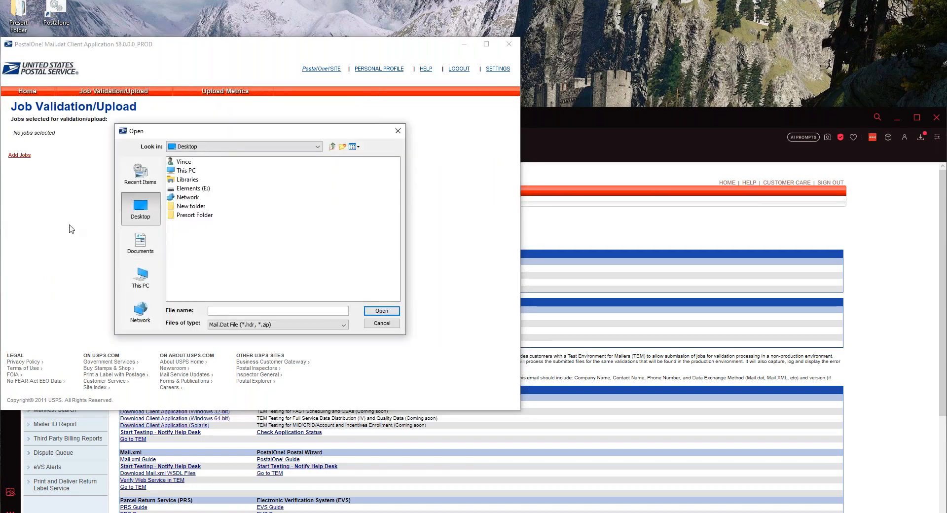
click(203, 217)
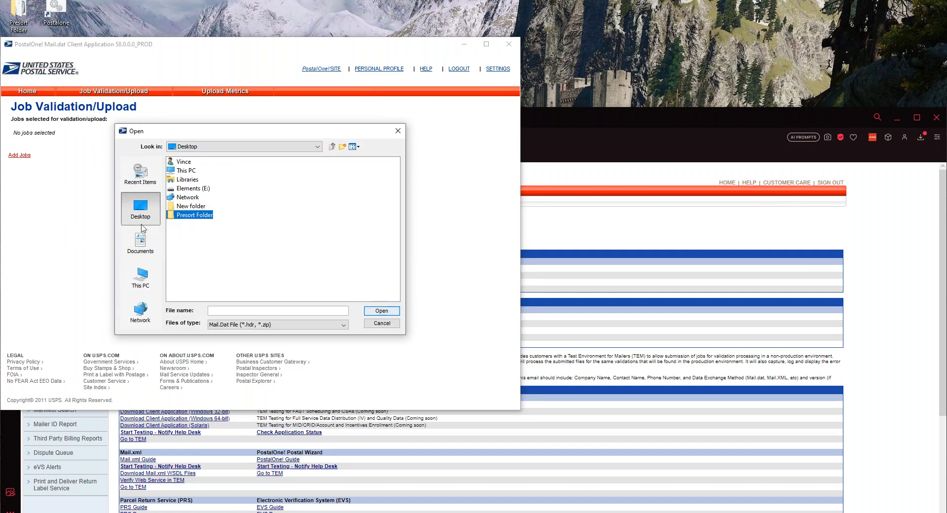
double_click(189, 215)
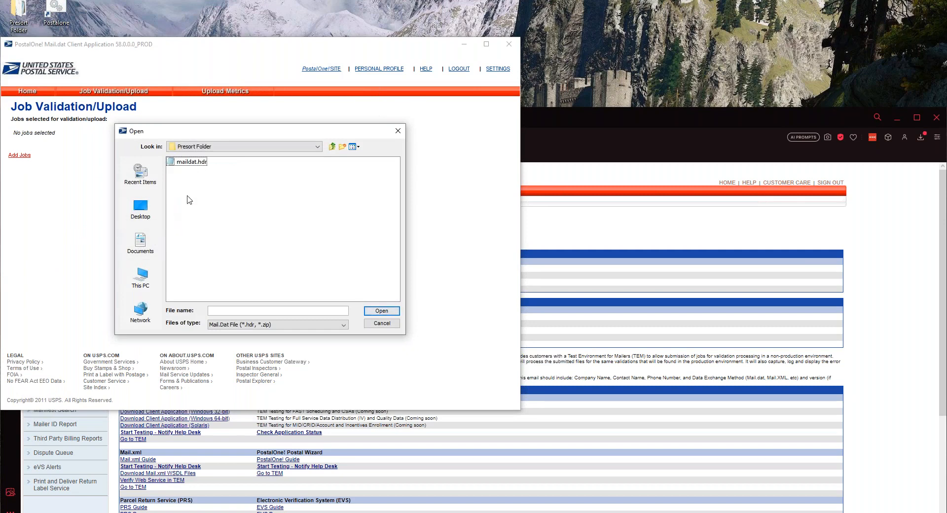
click(185, 164)
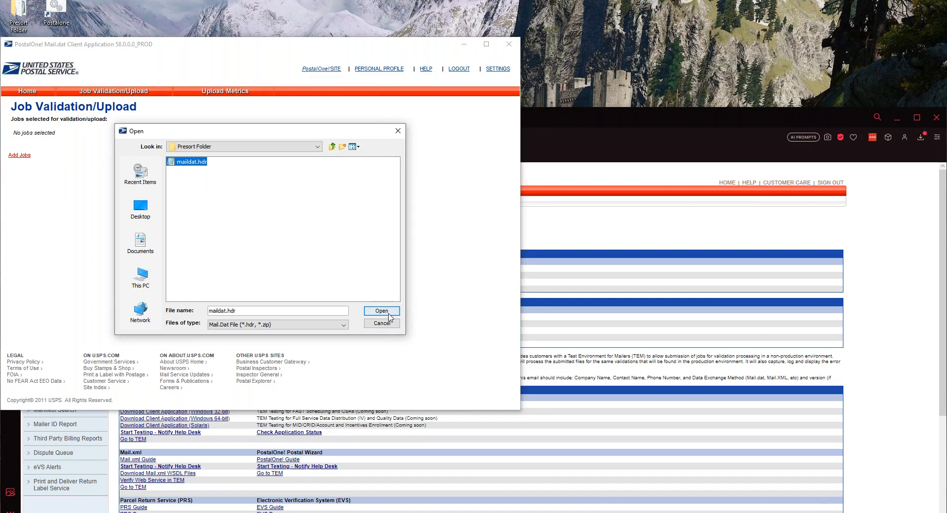
click(389, 316)
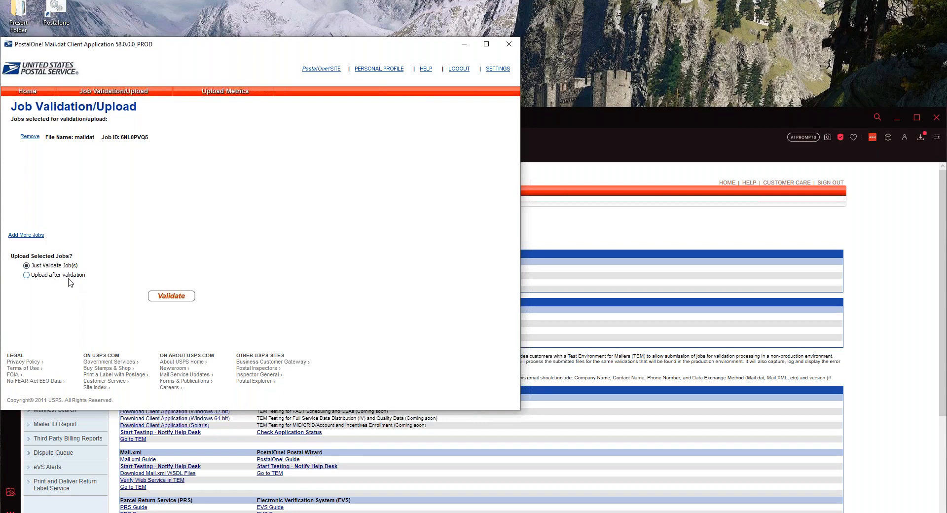
Validate the maildat job, check it reads Validated in the widened history, and return to Job Validation/Upload
click(179, 299)
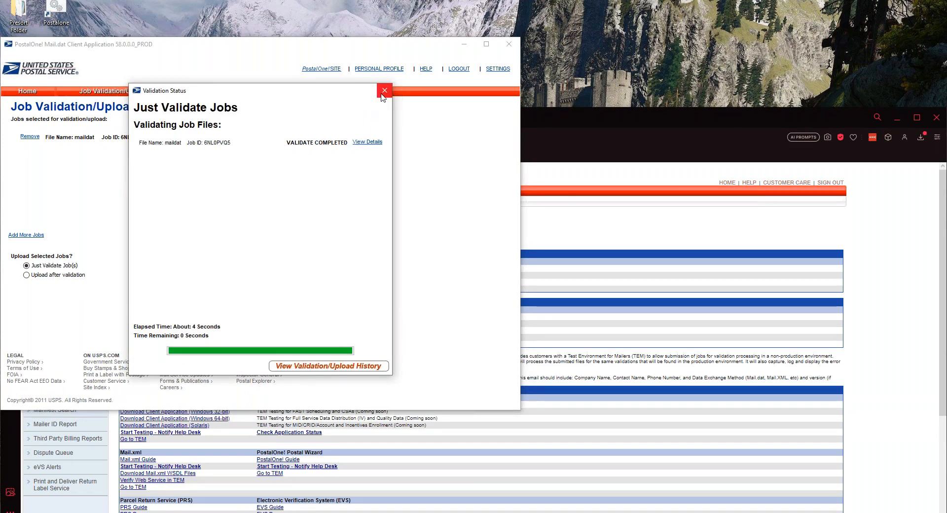
click(384, 91)
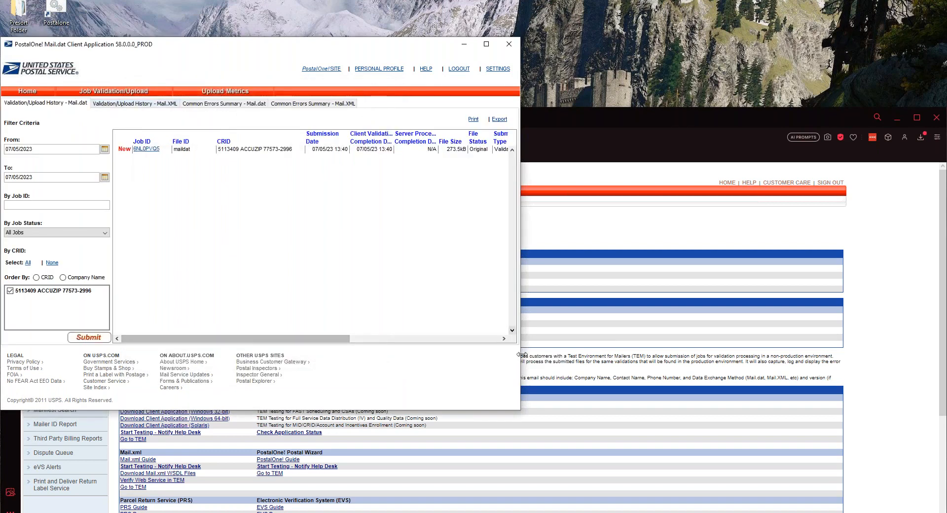
drag(522, 354, 690, 357)
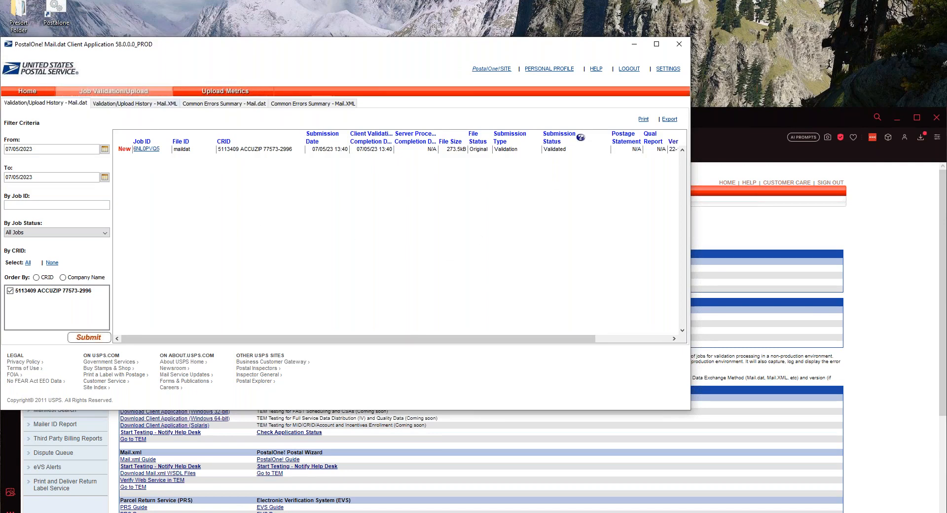
click(86, 94)
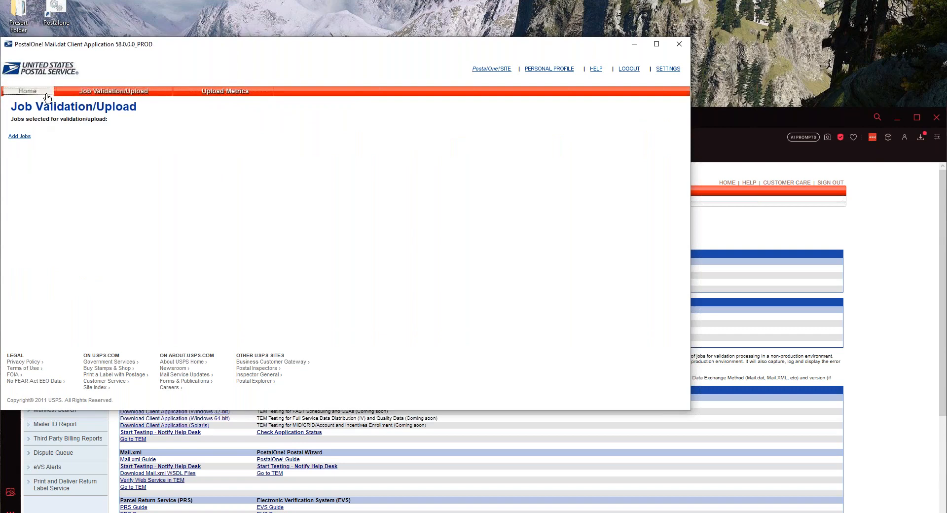
Re-add maildat.hdr with Upload after validation, then Validate and Upload and accept the agreement
click(29, 142)
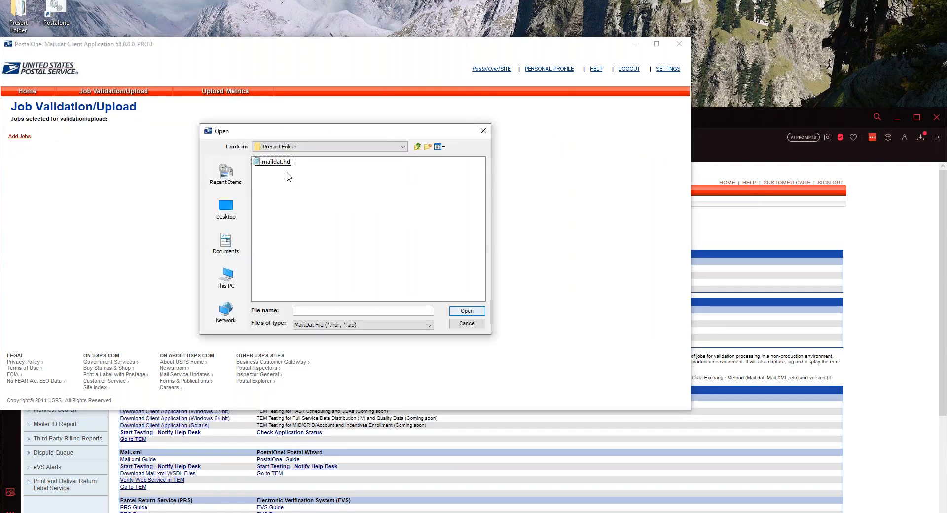
click(262, 164)
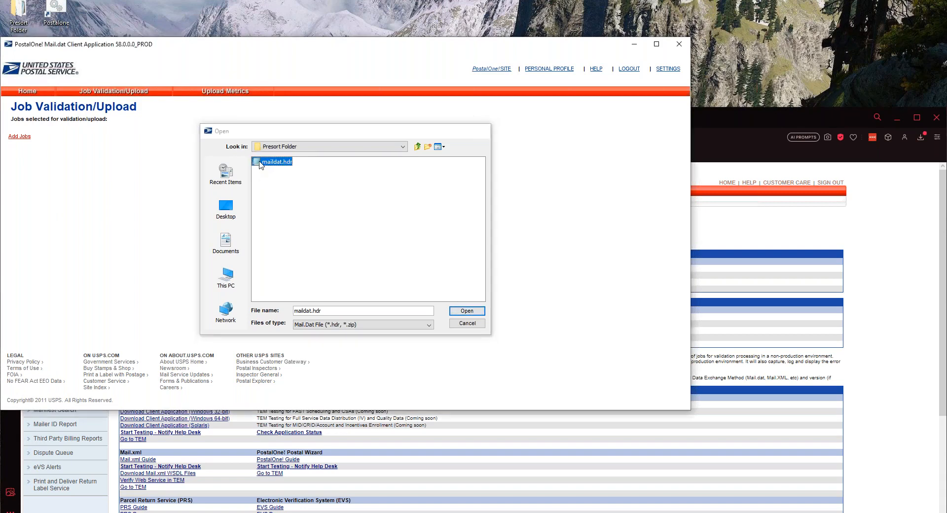
double_click(261, 163)
click(26, 275)
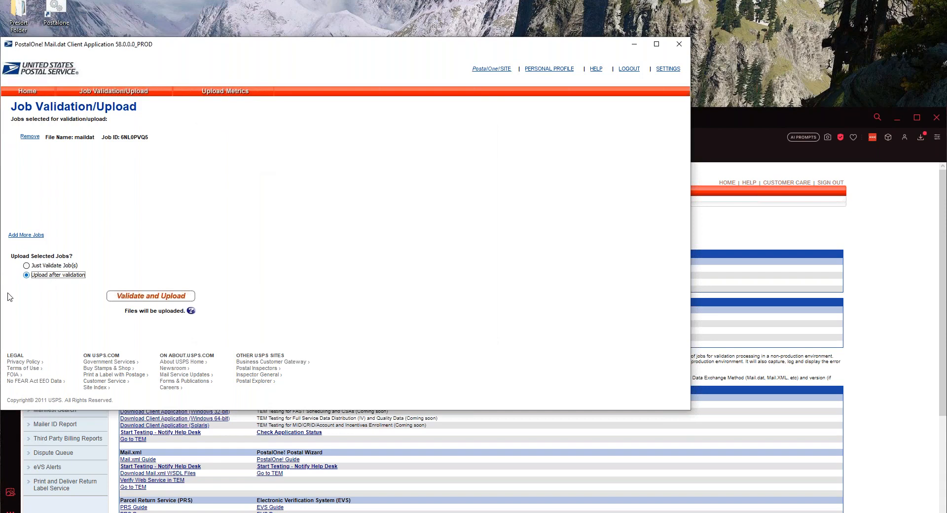
click(122, 297)
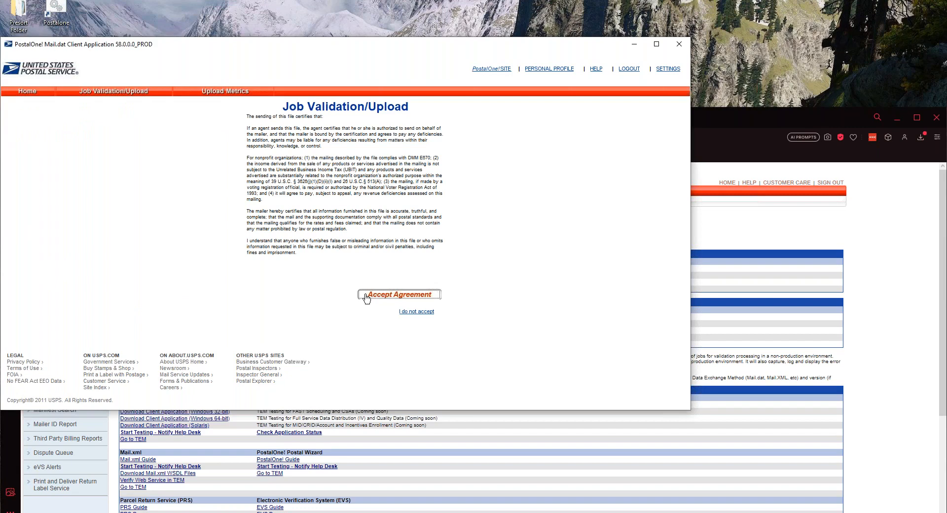
click(366, 295)
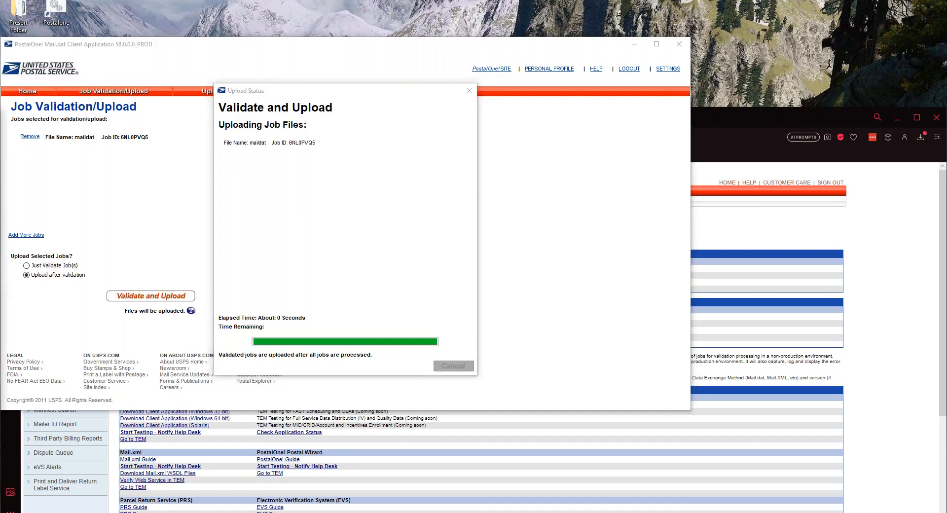
Close Upload Status and refresh the history until the maildat Validation/Upload job reads Complete
click(439, 217)
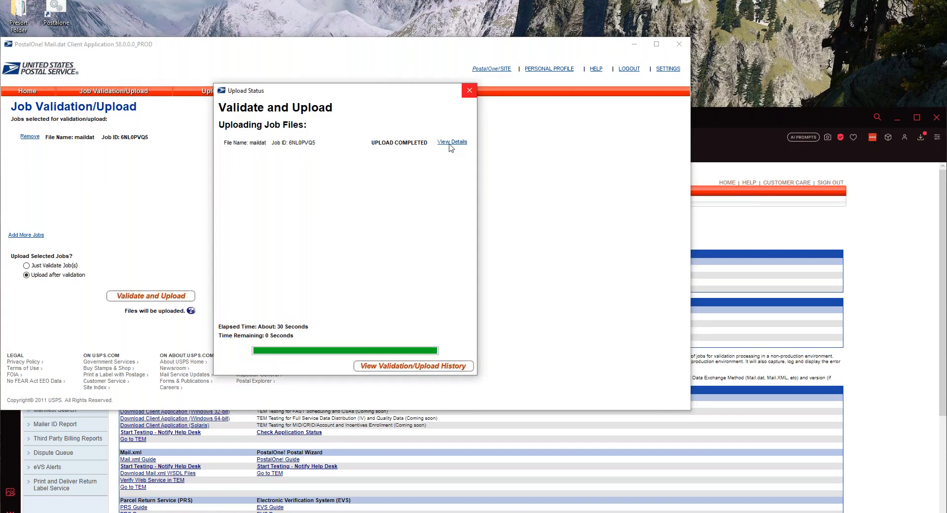
click(469, 90)
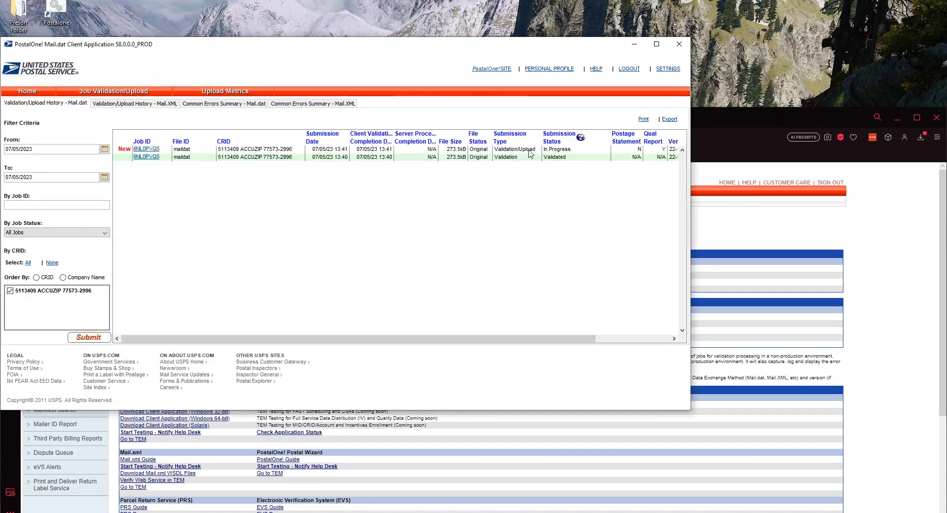
click(86, 340)
click(86, 338)
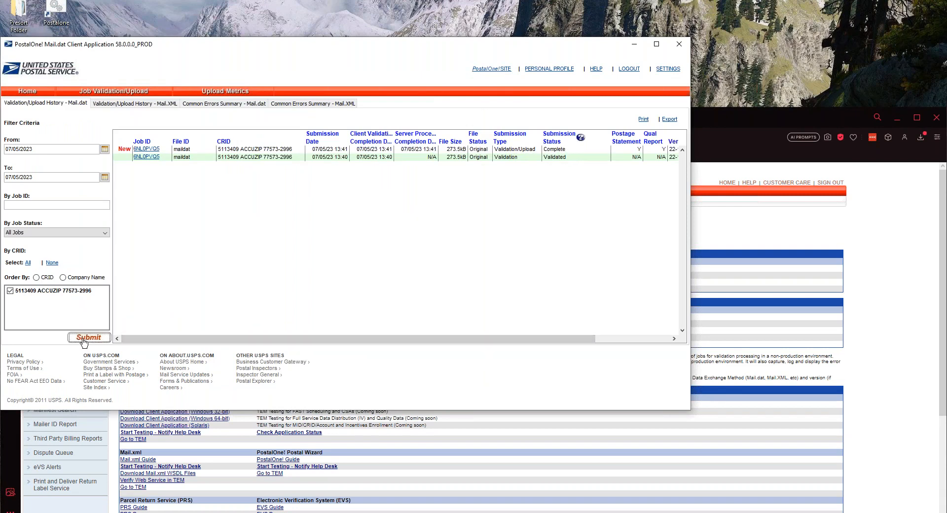
click(545, 148)
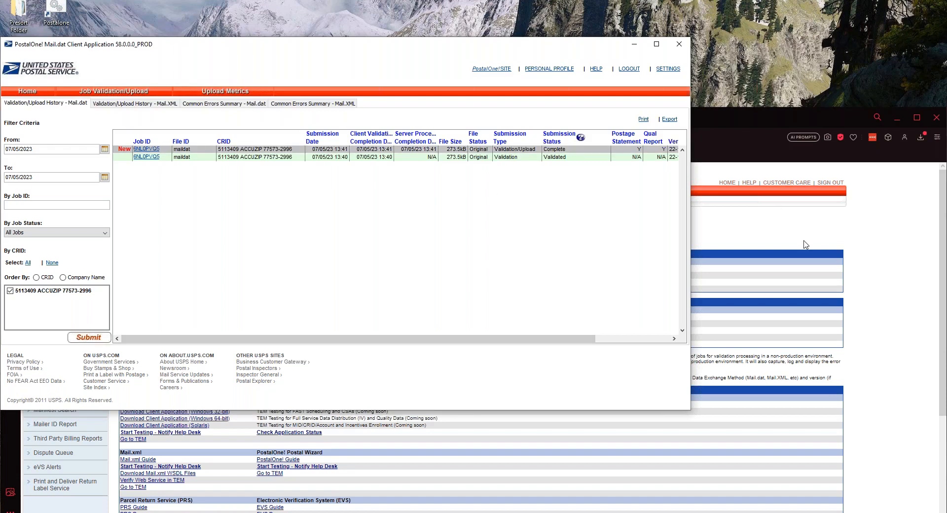
click(805, 244)
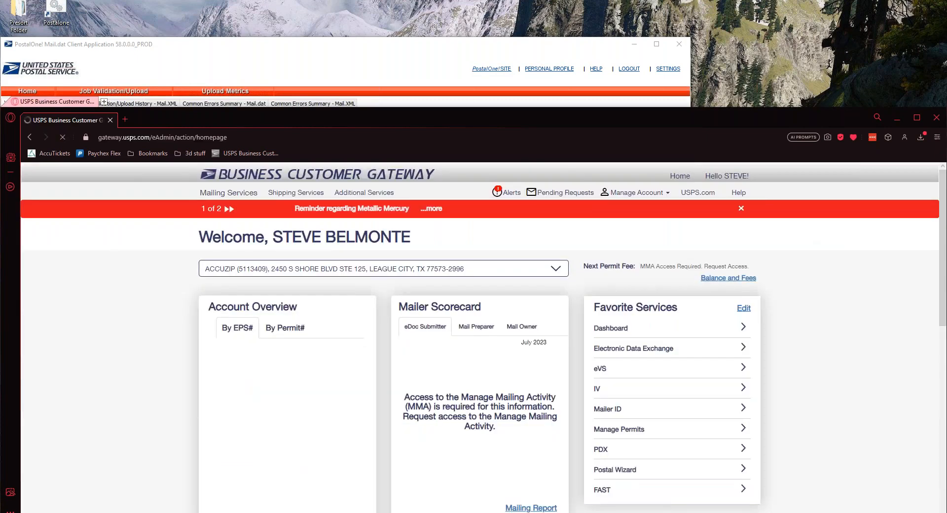
Show PostalOne! search results for job 6NL0PVQ5: $601.01 for 1,852 pieces
key(alt+Tab)
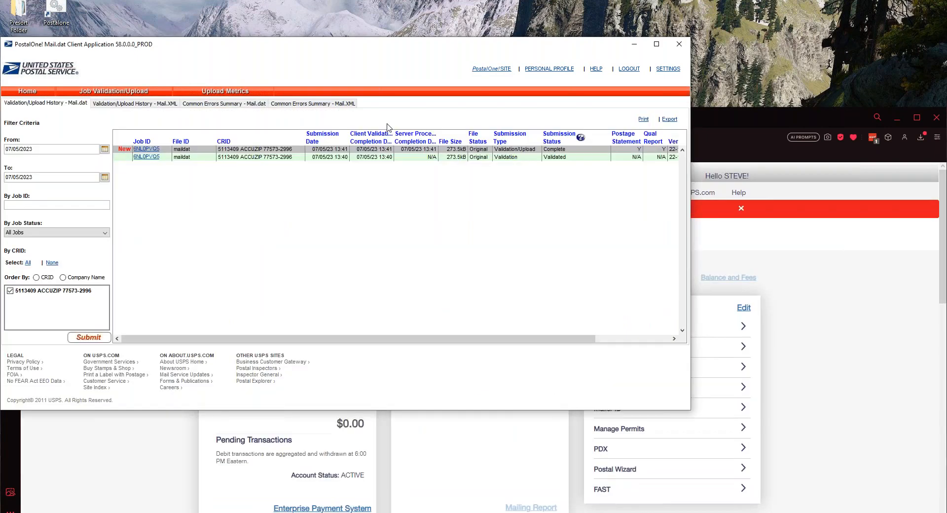
key(alt+Tab)
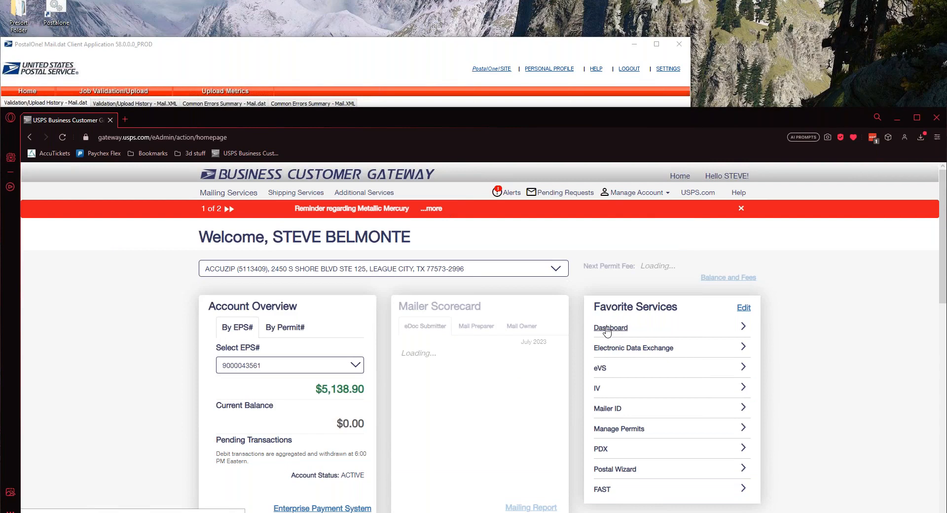
click(607, 330)
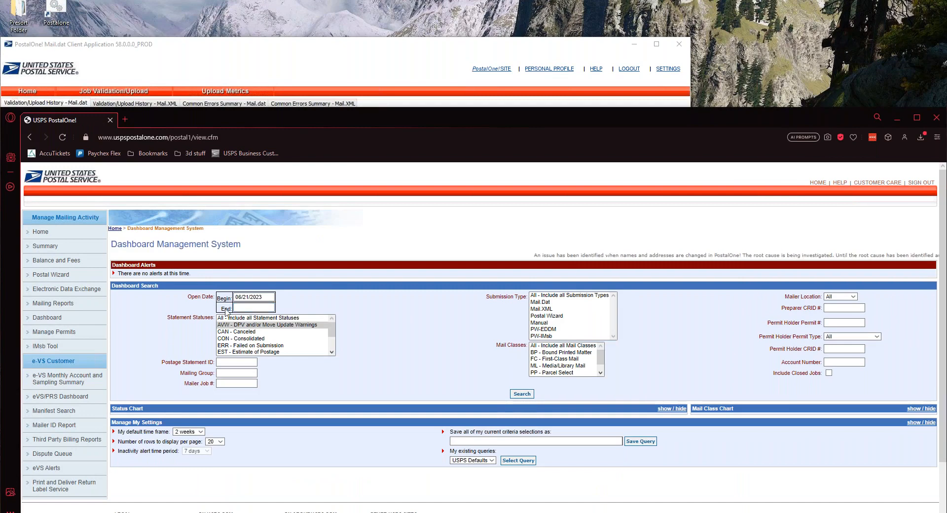
click(249, 308)
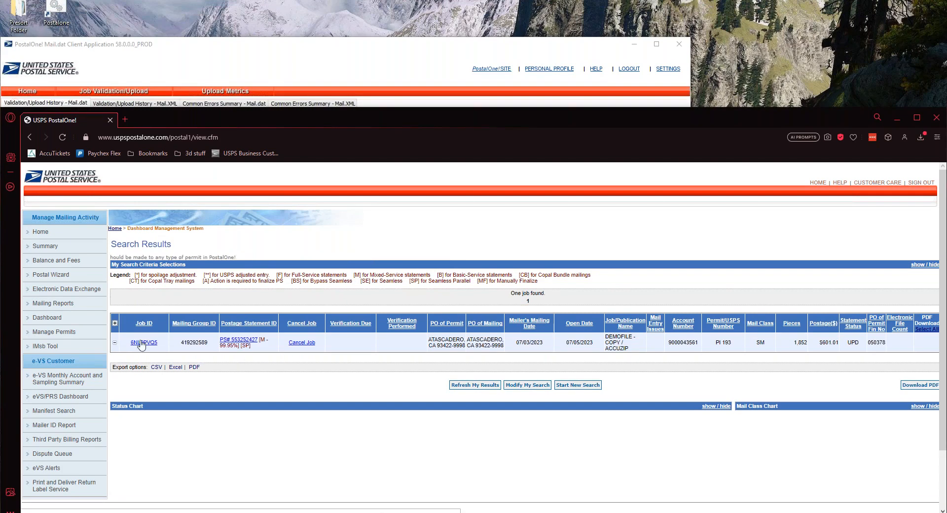
click(213, 48)
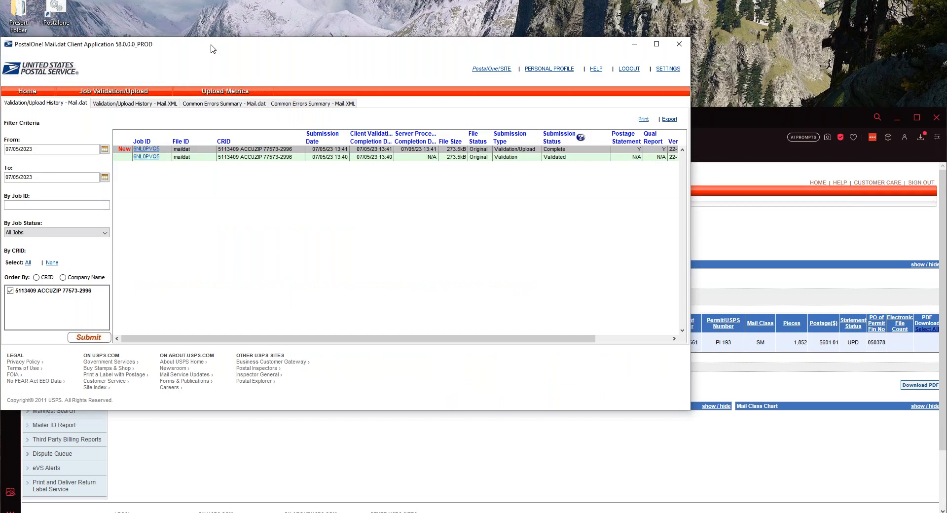
key(alt+Tab)
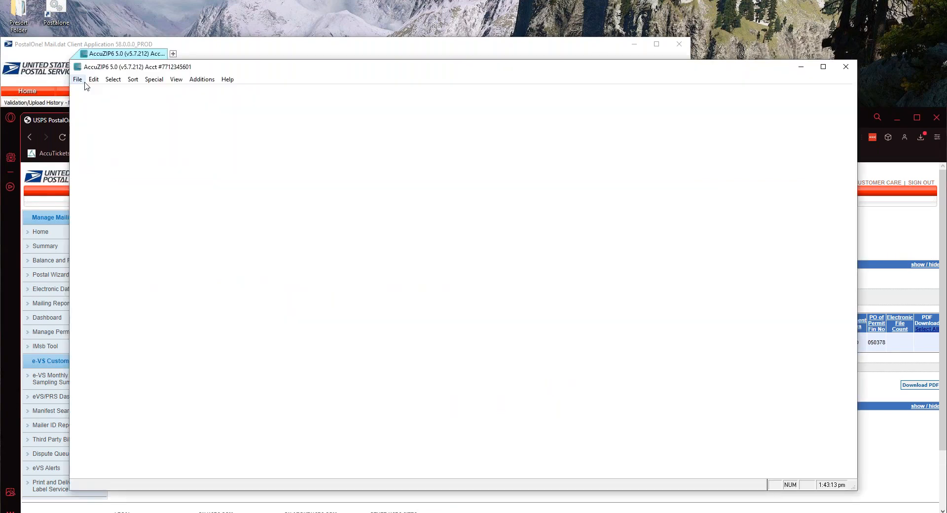
click(78, 80)
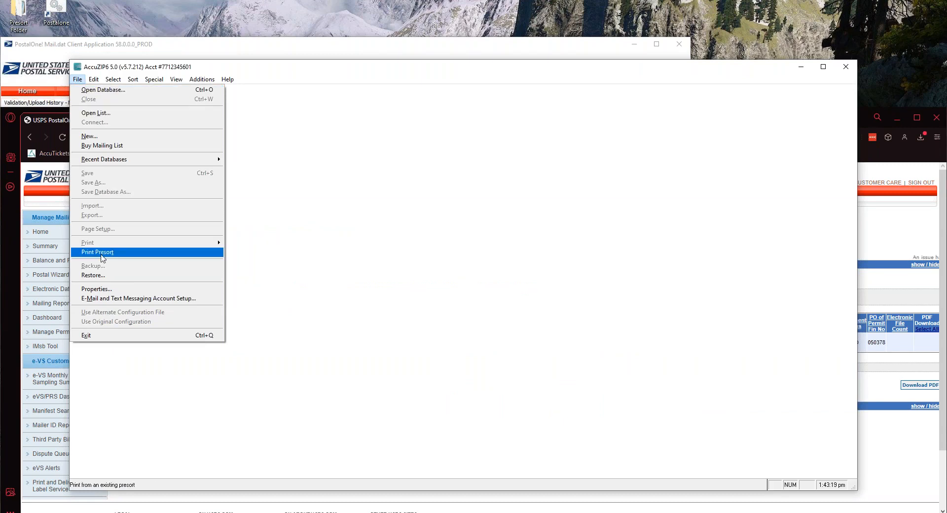
Open the existing presort.rte presort from Print Presort in AccuZIP6
click(101, 253)
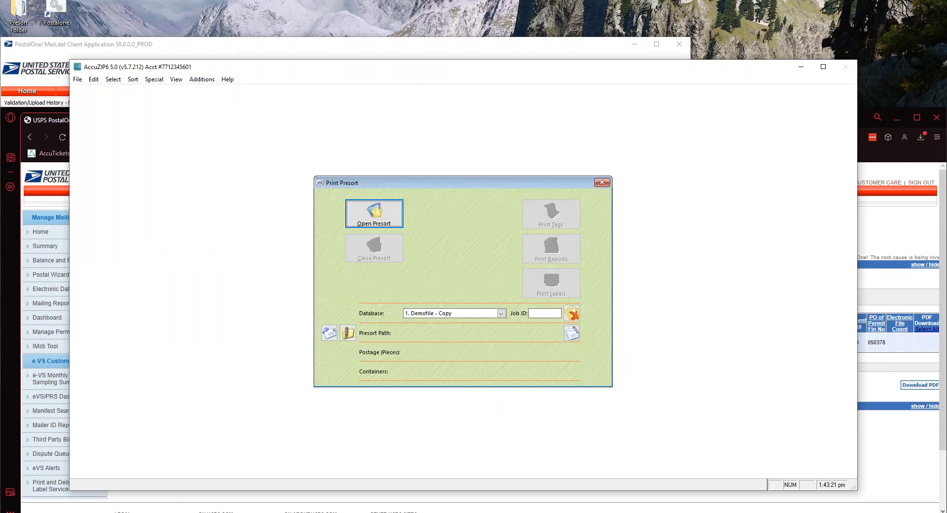
click(387, 213)
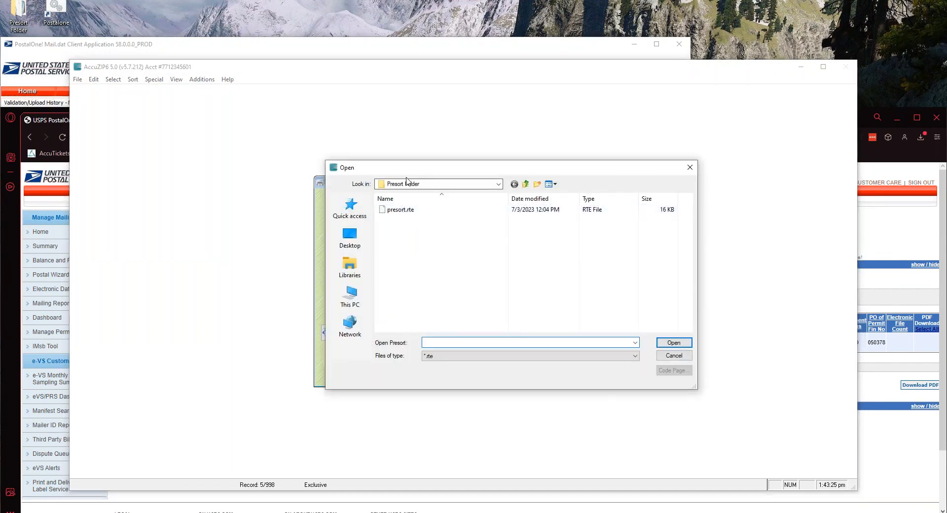
double_click(386, 213)
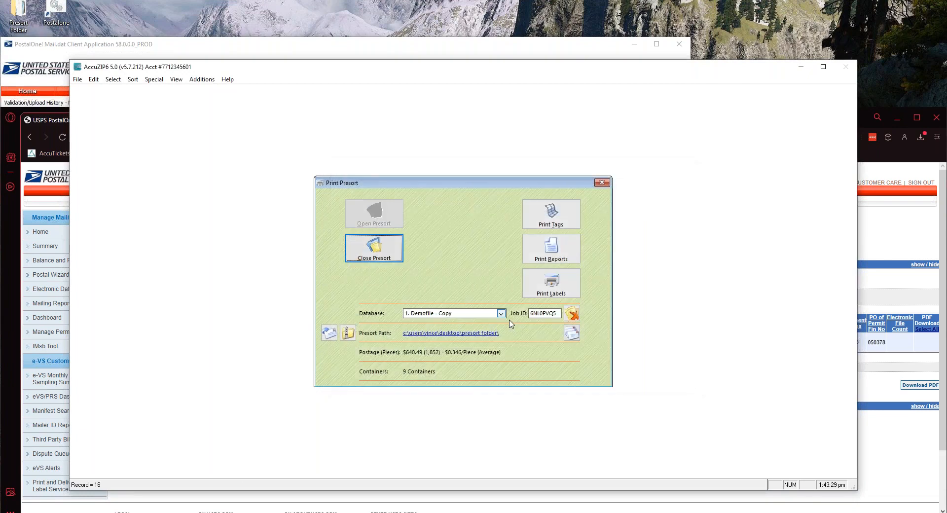
Select job ID 6NL0PVQ5, move AccuZIP6 aside, and switch back to the PostalOne! search results
drag(560, 313, 529, 313)
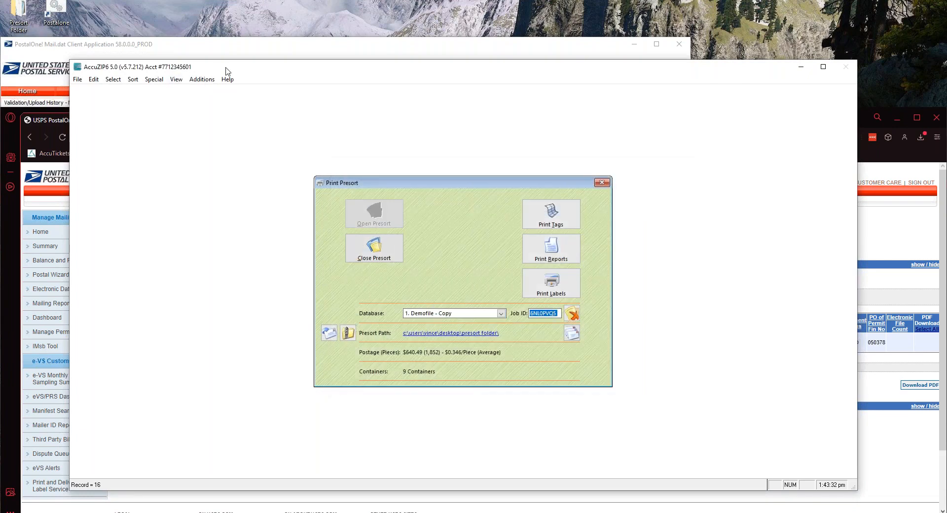
drag(225, 68, 256, 67)
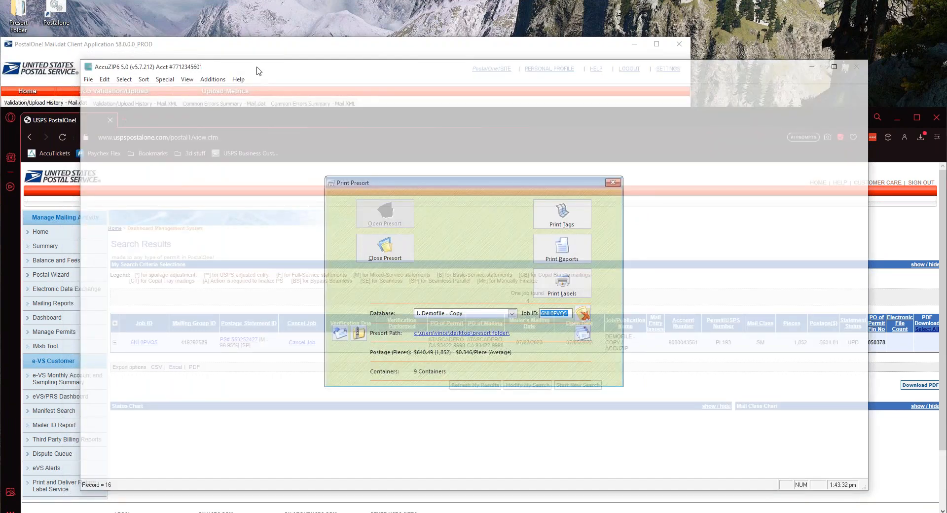
drag(257, 69, 391, 68)
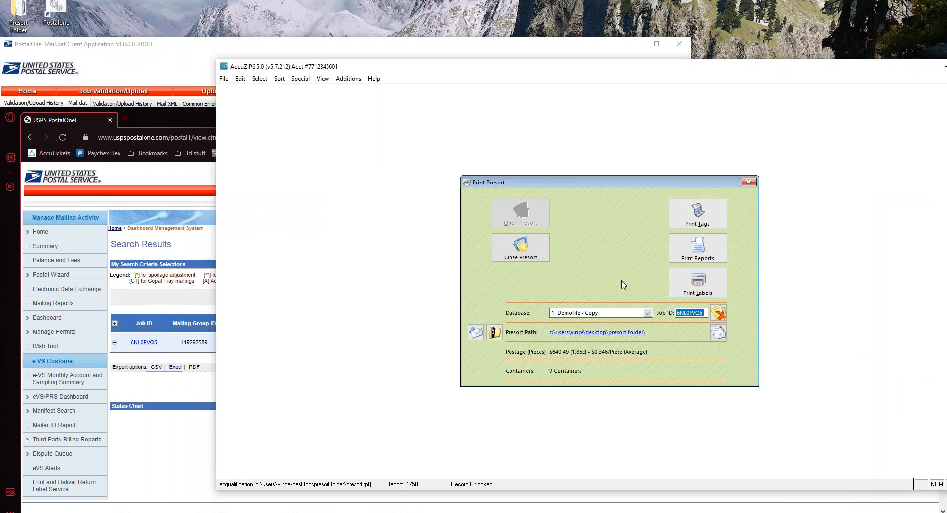
key(alt+Tab)
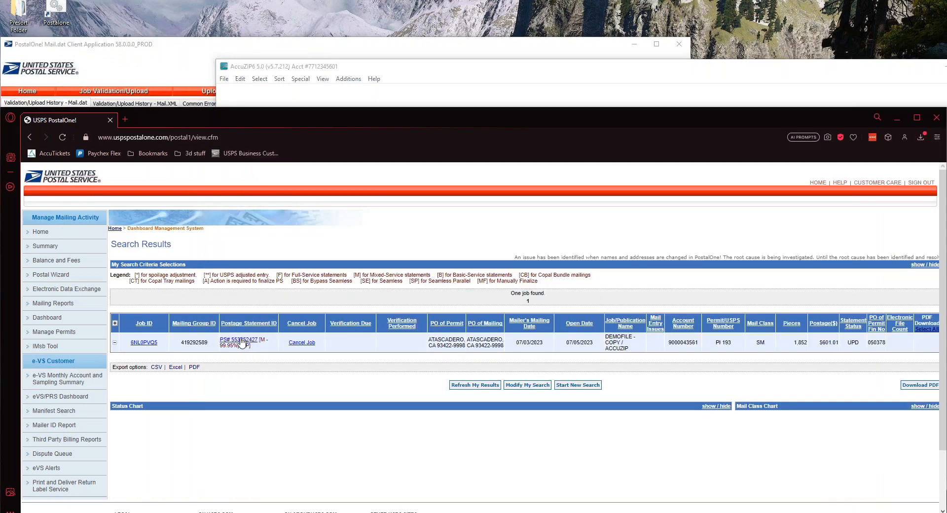
Open job 6NL0PVQ5's postage statement and dismiss the session-cancelled warning
click(241, 340)
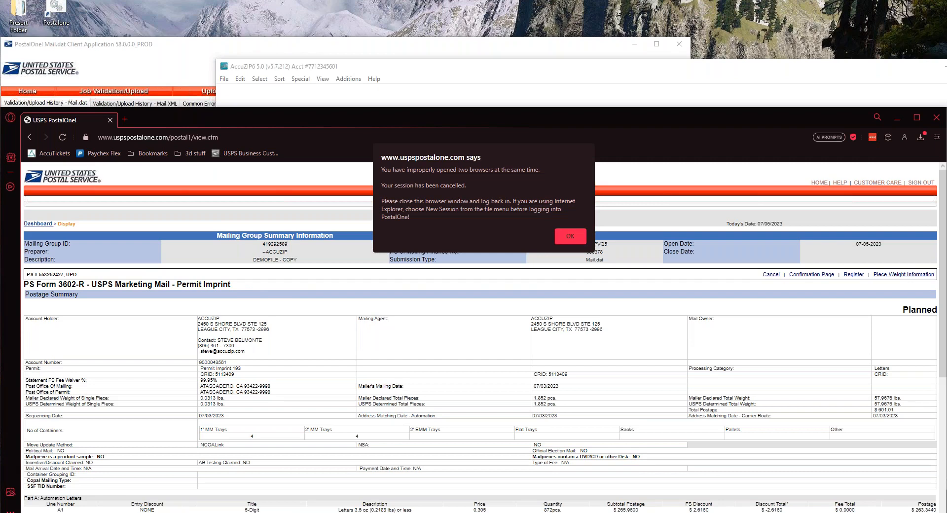
key(Return)
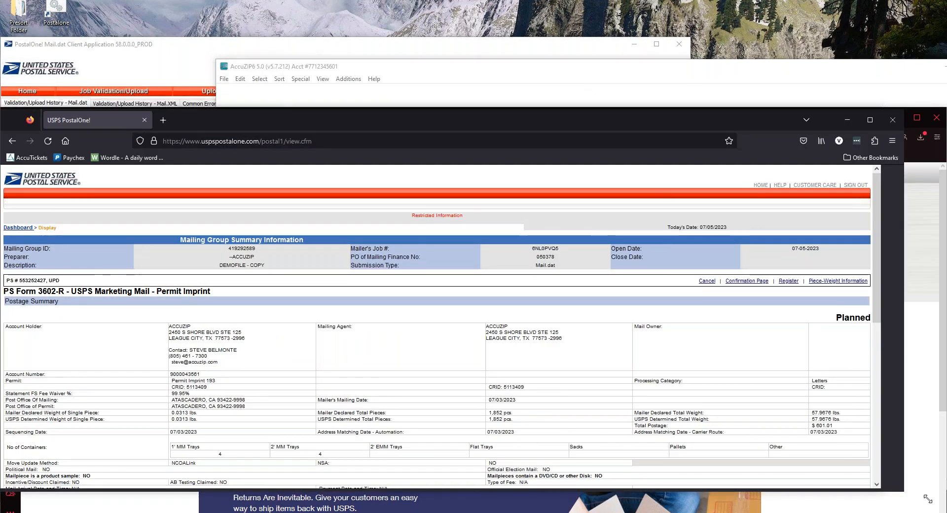
Enlarge the Firefox window and scroll down through the PS Form 3602-R statement
drag(928, 499, 946, 512)
mouse_move(465, 108)
mouse_down()
mouse_move(465, 124)
mouse_move(466, 109)
mouse_up()
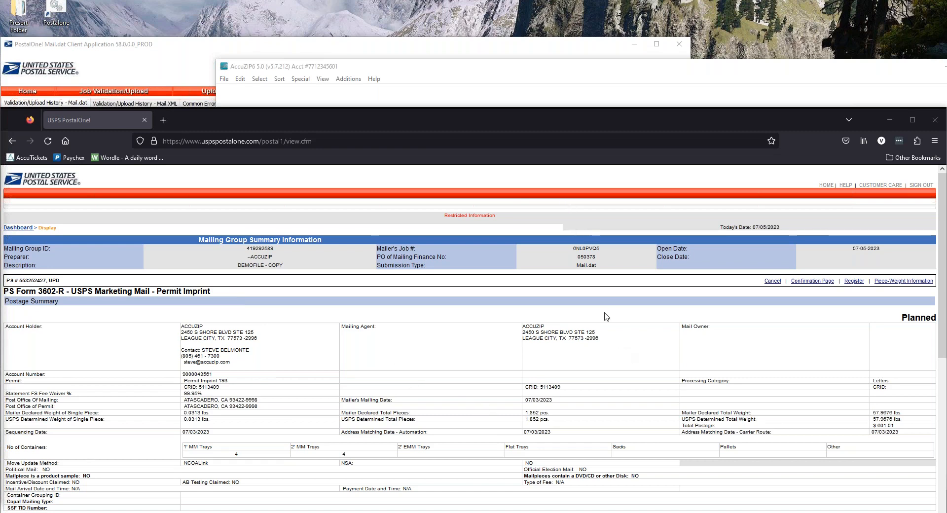
scroll(606, 317, down, 1)
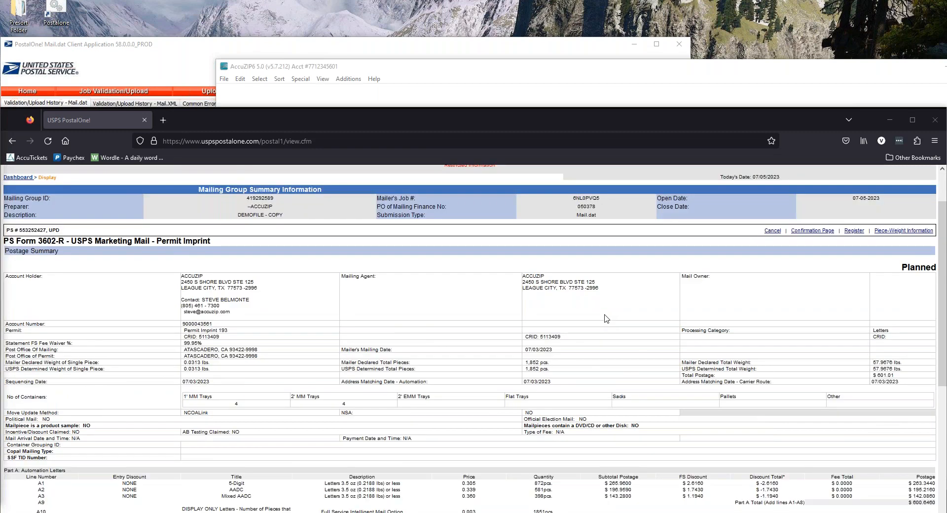
scroll(606, 318, down, 1)
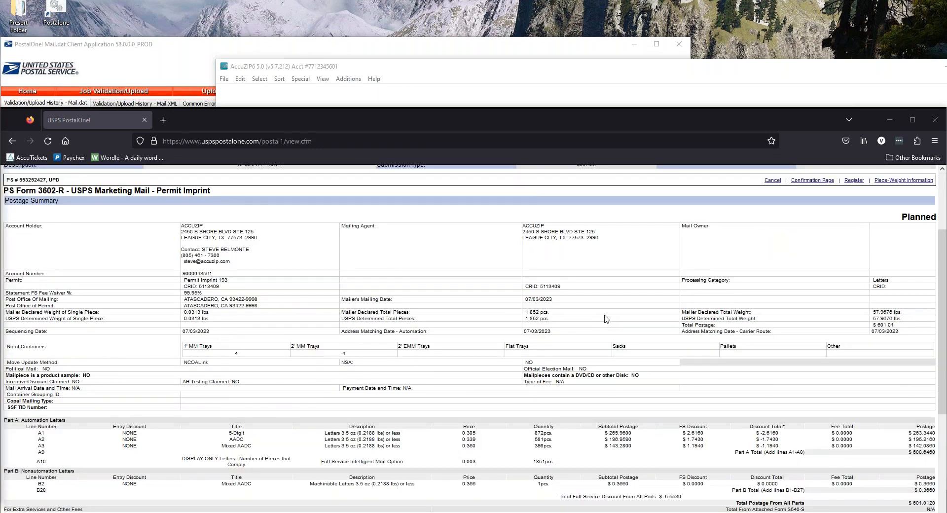
scroll(606, 318, down, 1)
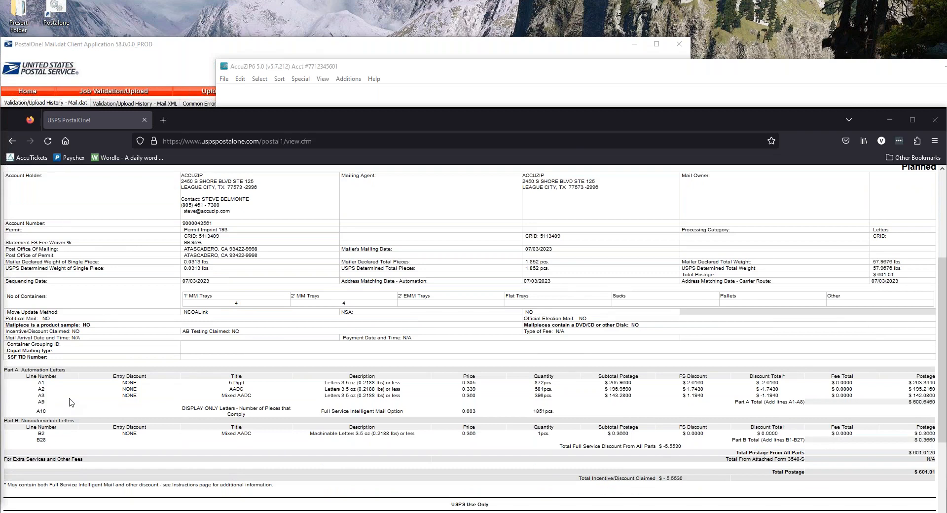
Review Part A ($600.6460) and Part B ($0.3660) up to the $601.01 total postage
scroll(71, 402, up, 1)
scroll(72, 403, up, 2)
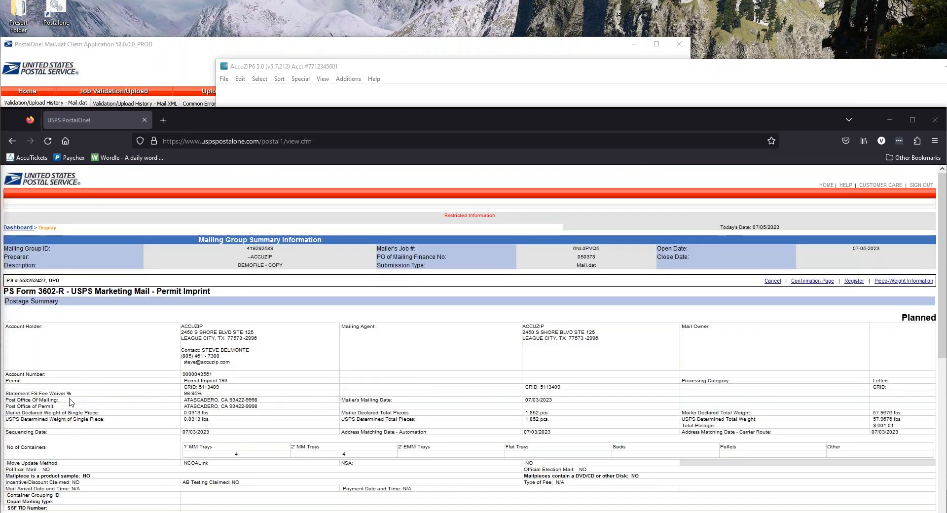
scroll(488, 263, down, 4)
scroll(488, 263, up, 1)
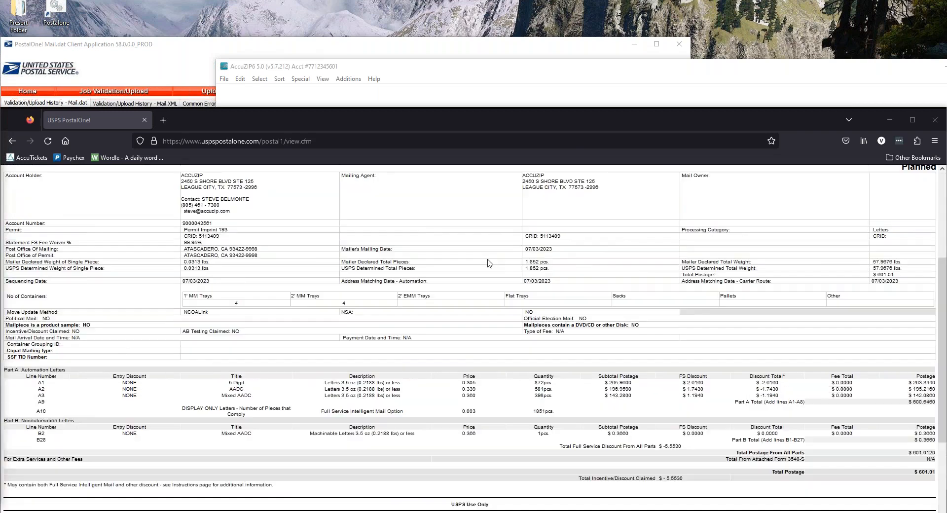
scroll(487, 263, up, 1)
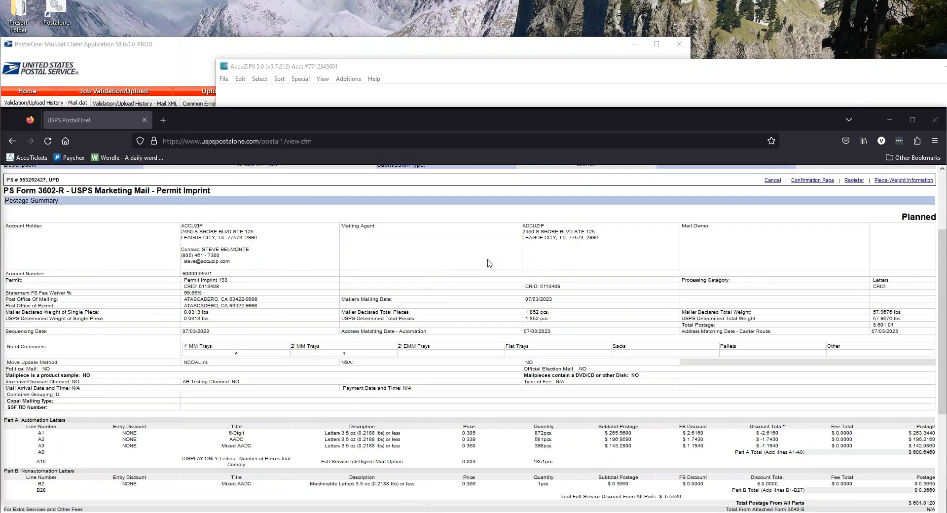
scroll(488, 263, up, 1)
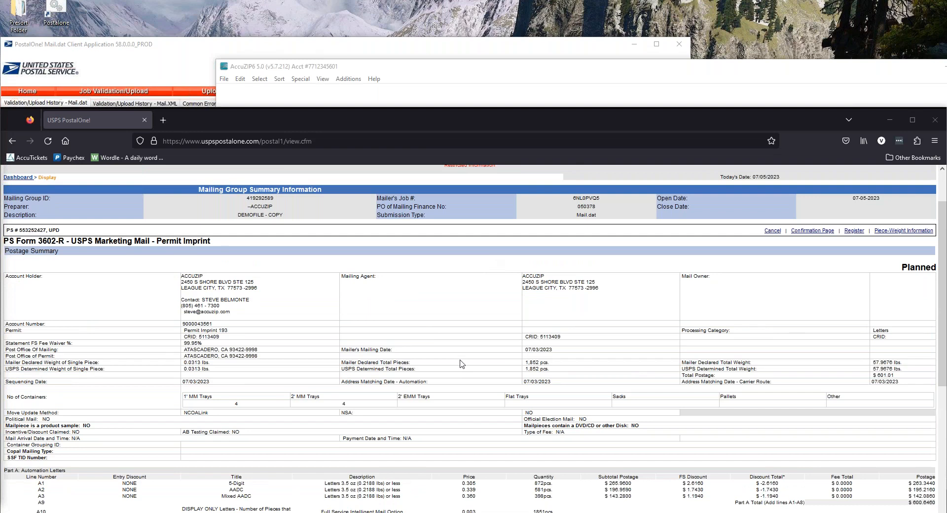
scroll(94, 427, down, 1)
scroll(902, 510, down, 1)
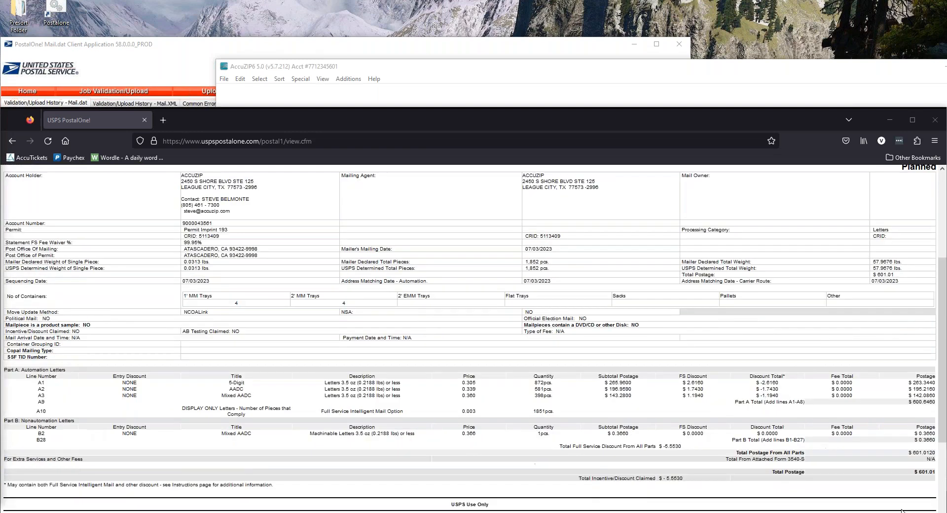
scroll(706, 416, up, 1)
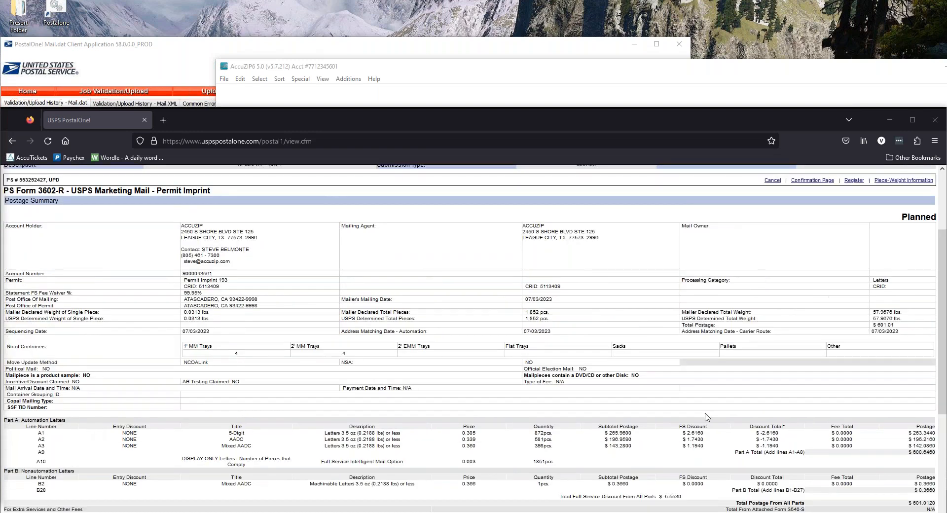
scroll(707, 417, up, 2)
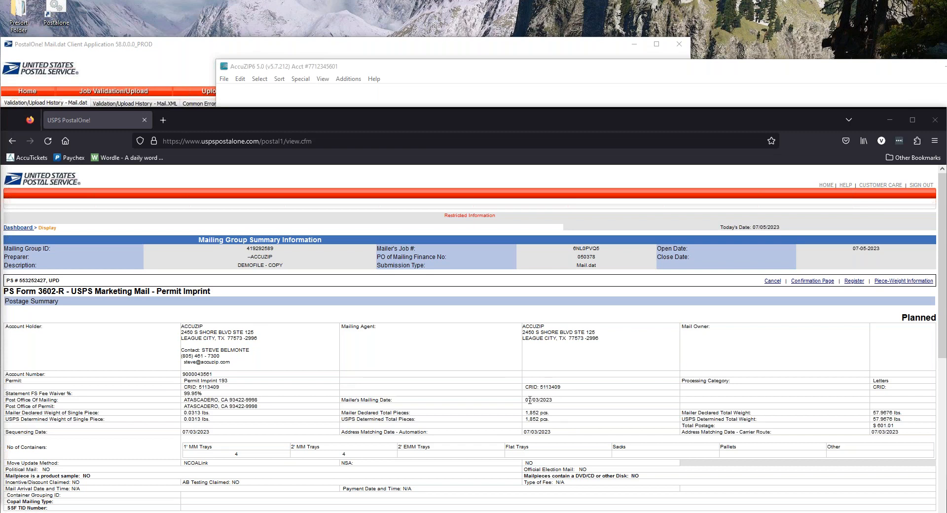
Show the Confirmation Page, scroll to its scan-at-acceptance barcode, and return to the top
click(812, 280)
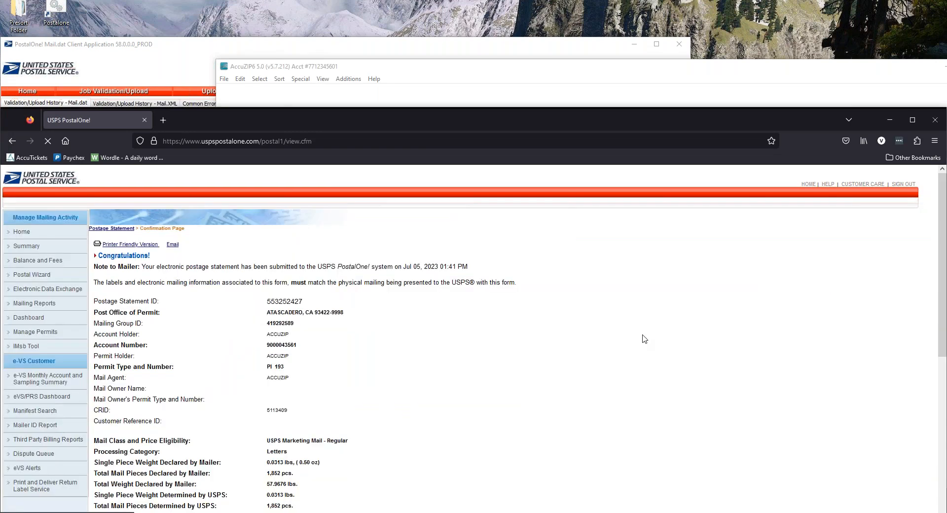
scroll(433, 278, down, 5)
scroll(433, 277, down, 3)
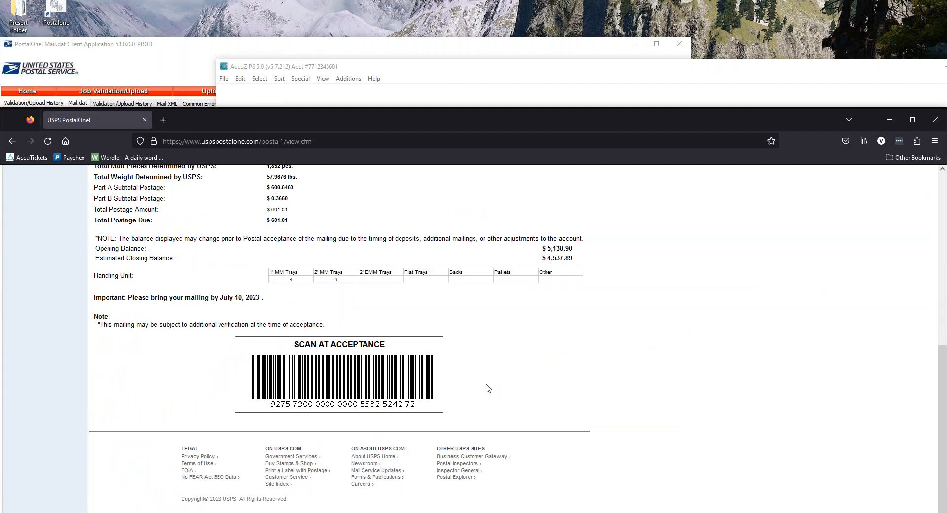
scroll(457, 352, up, 6)
scroll(458, 352, down, 4)
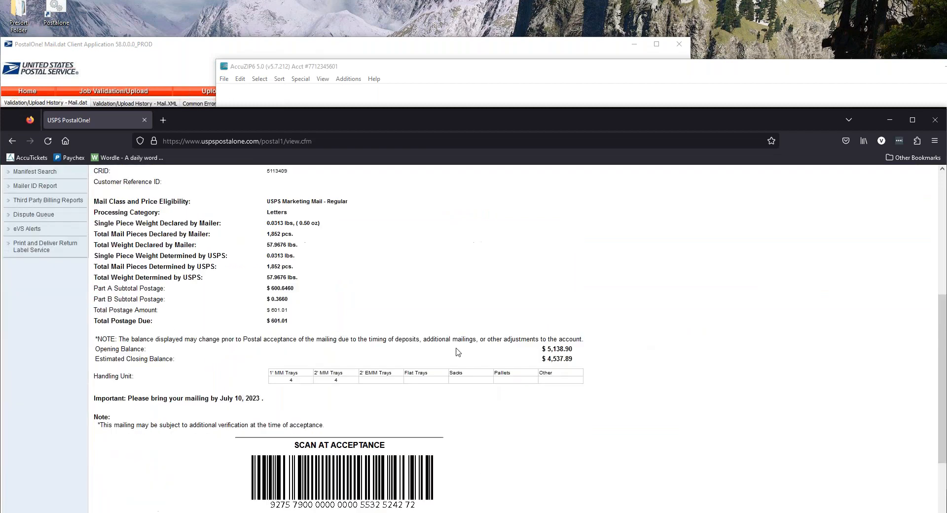
scroll(458, 351, down, 1)
scroll(454, 368, up, 5)
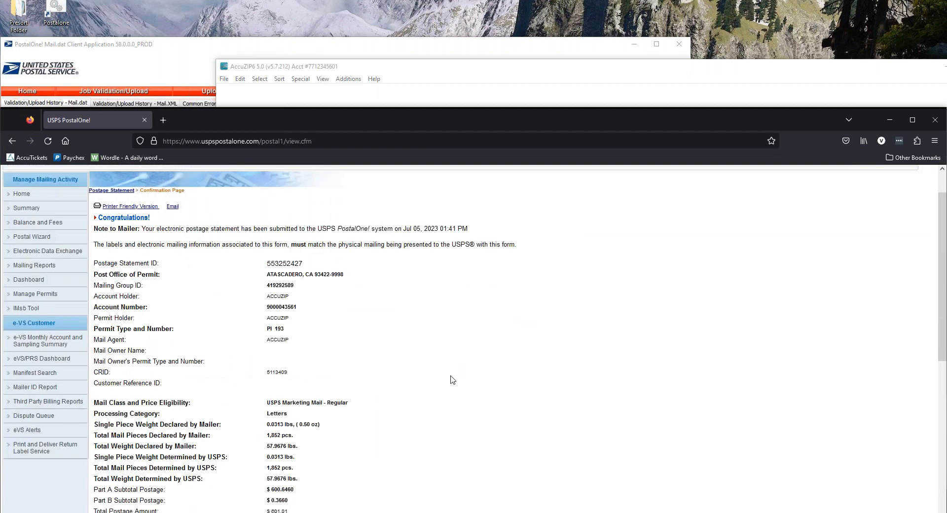
scroll(453, 379, down, 2)
scroll(452, 379, down, 1)
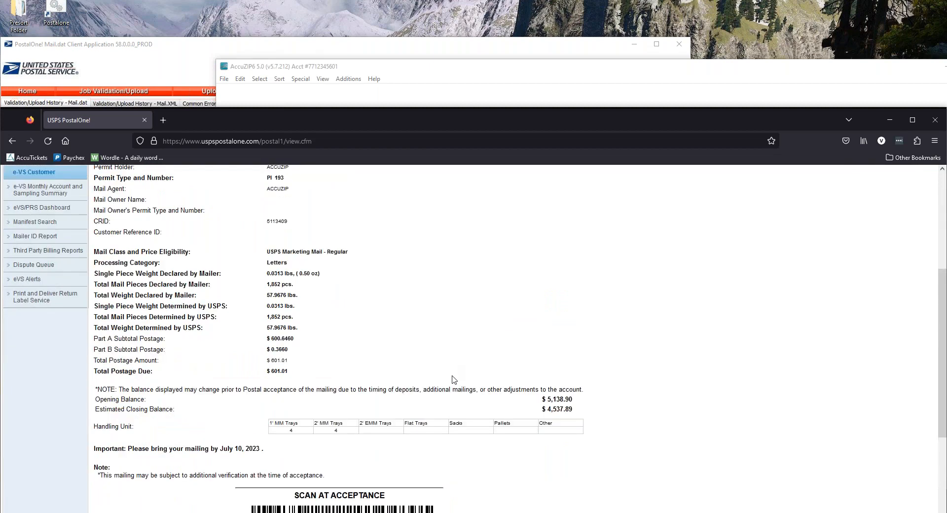
scroll(453, 379, down, 2)
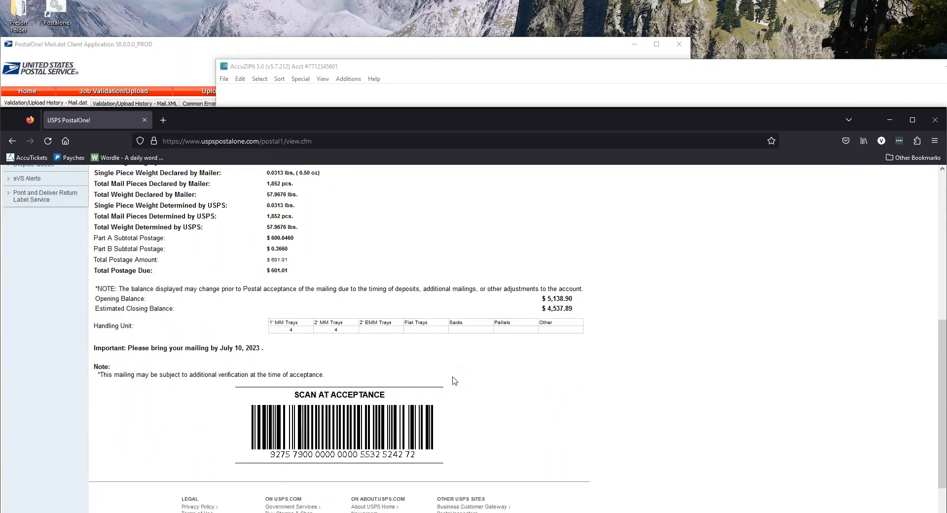
key(Home)
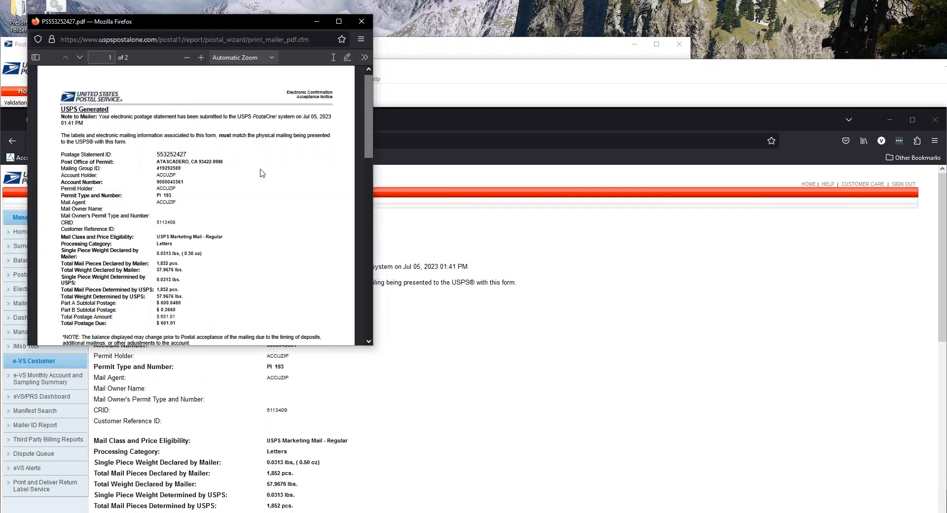
Scroll through PS553252427.pdf to its acceptance barcode page, then close the PDF
scroll(296, 235, down, 10)
scroll(296, 236, up, 6)
scroll(292, 233, down, 6)
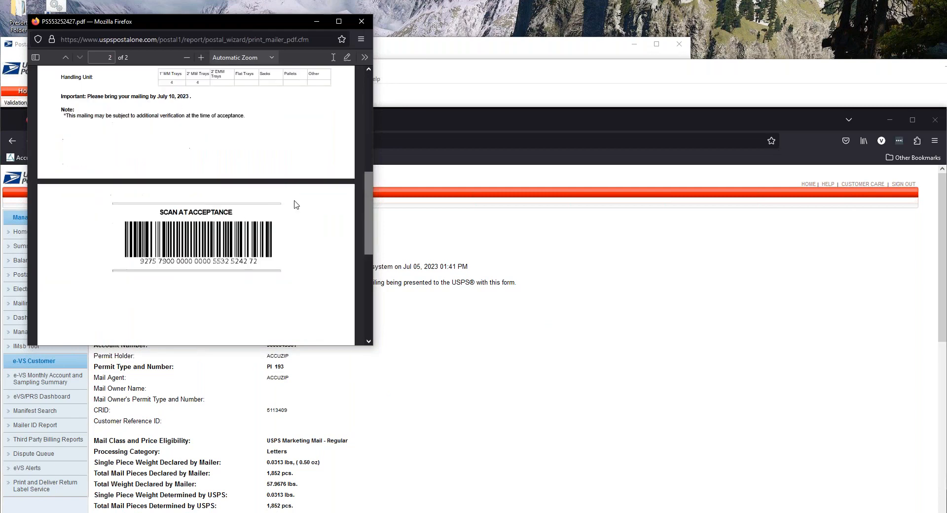
scroll(293, 217, up, 1)
scroll(293, 217, up, 3)
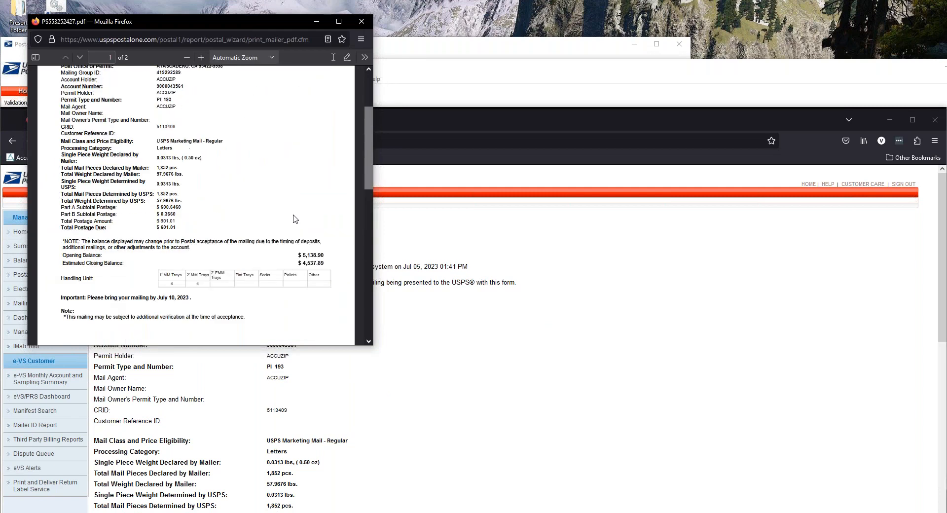
scroll(301, 197, down, 5)
scroll(343, 284, up, 1)
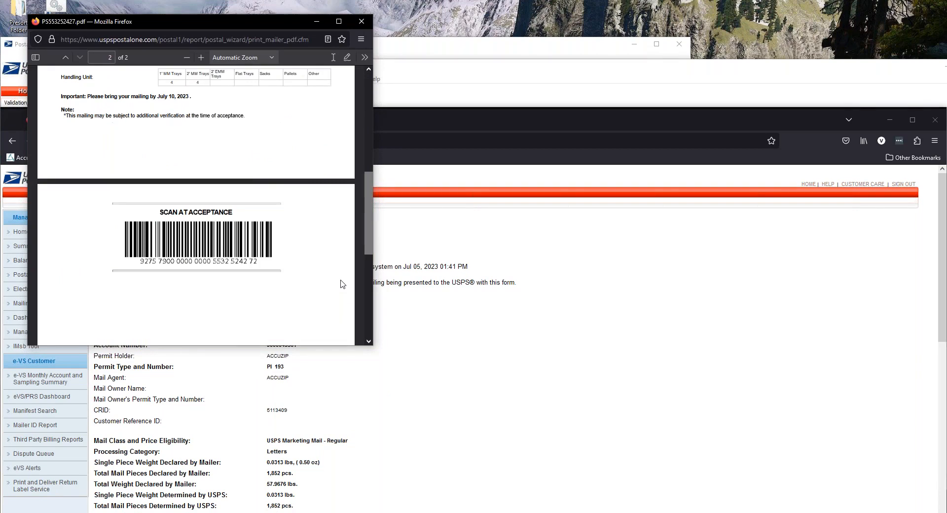
scroll(342, 284, up, 6)
scroll(227, 243, down, 1)
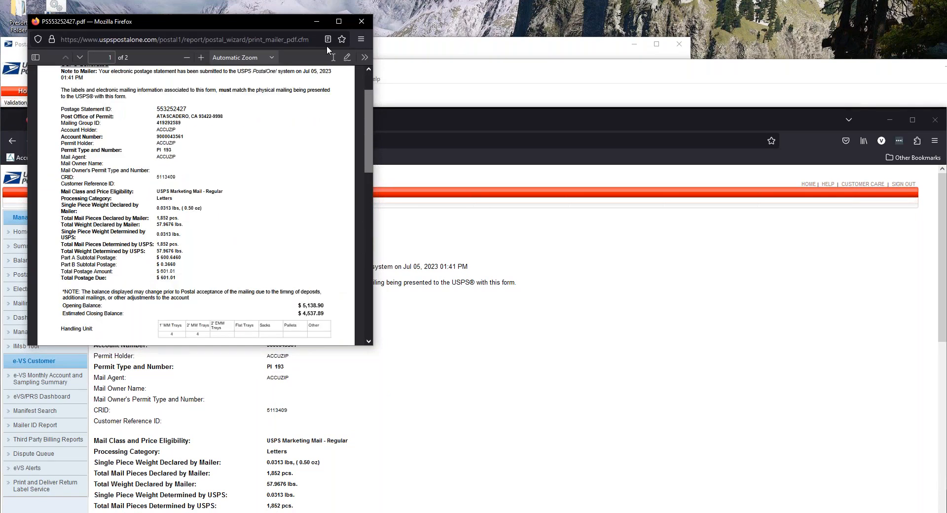
click(359, 21)
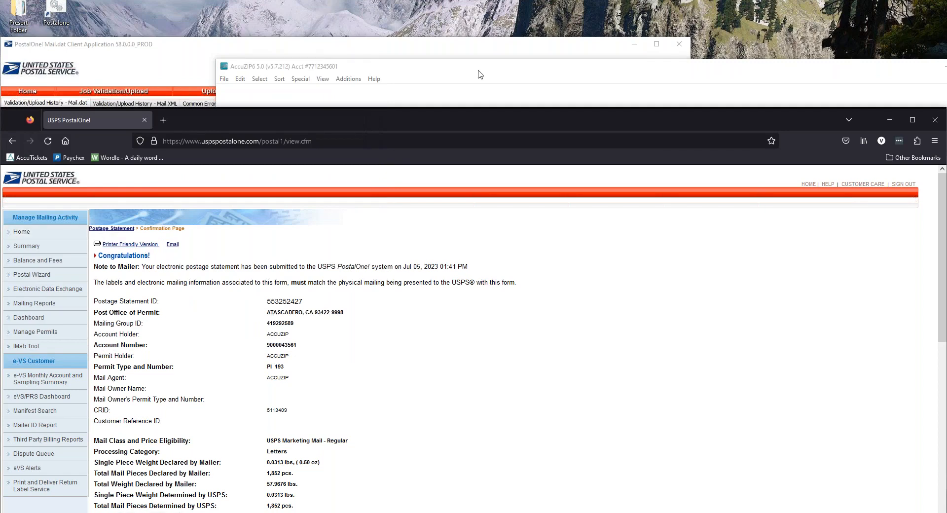
Rearrange the AccuZIP and Mail.dat Client windows, ending on the AccuZIP presort window
click(480, 74)
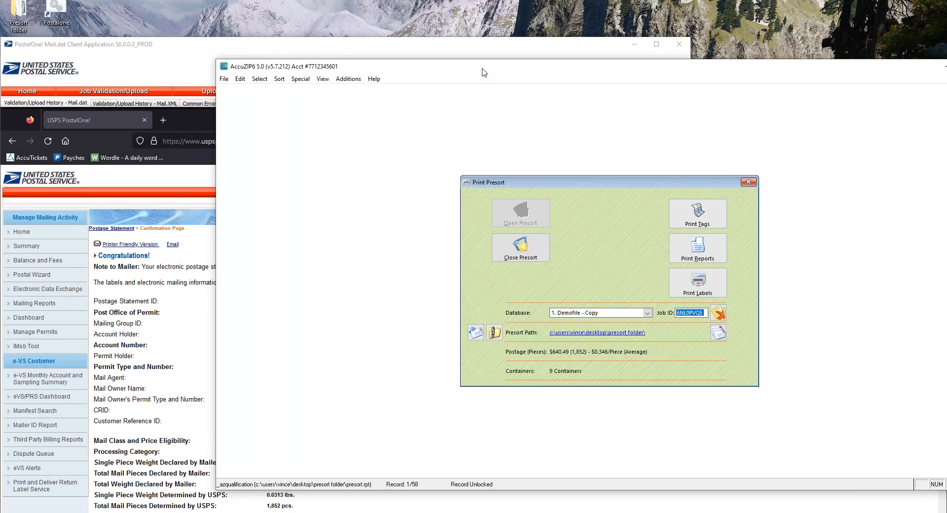
drag(484, 72, 359, 50)
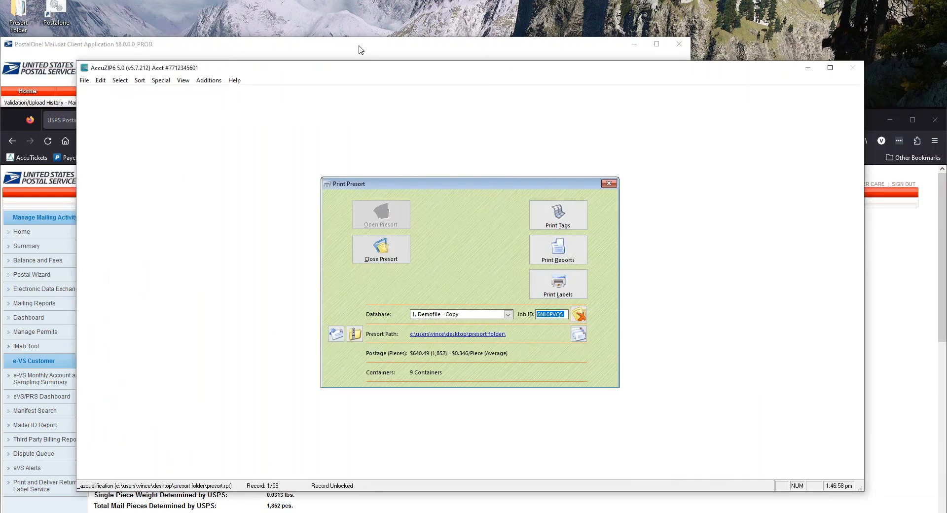
click(359, 49)
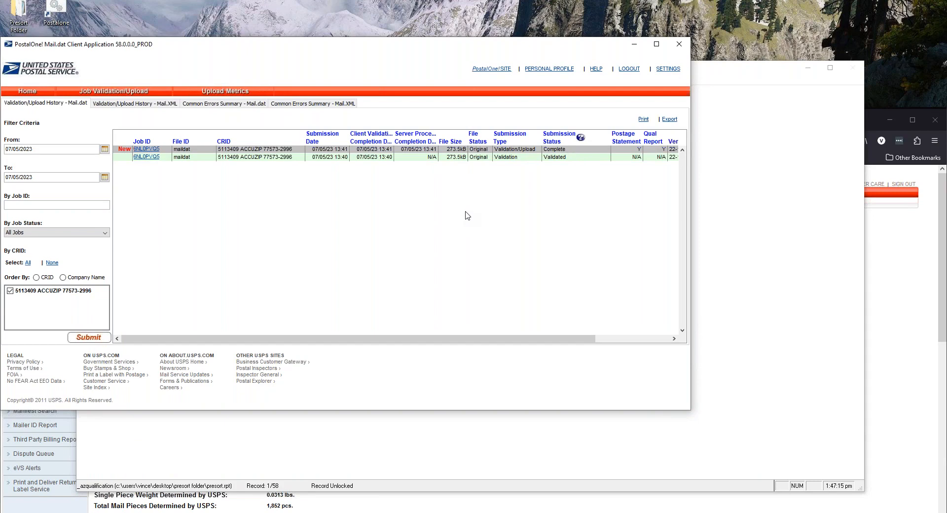
click(730, 74)
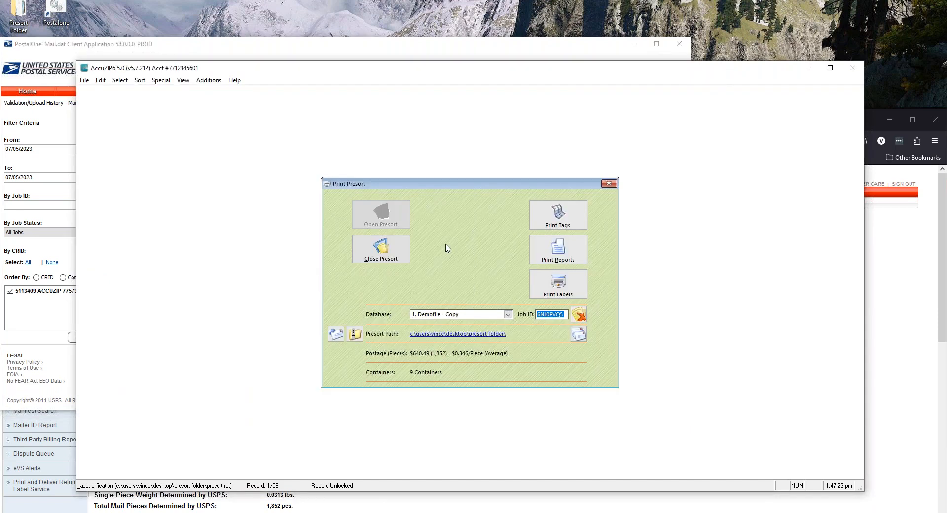
Build the cancel and delete Mail.dat job zip files for 6NL0PVQ5 from Print Presort
click(86, 81)
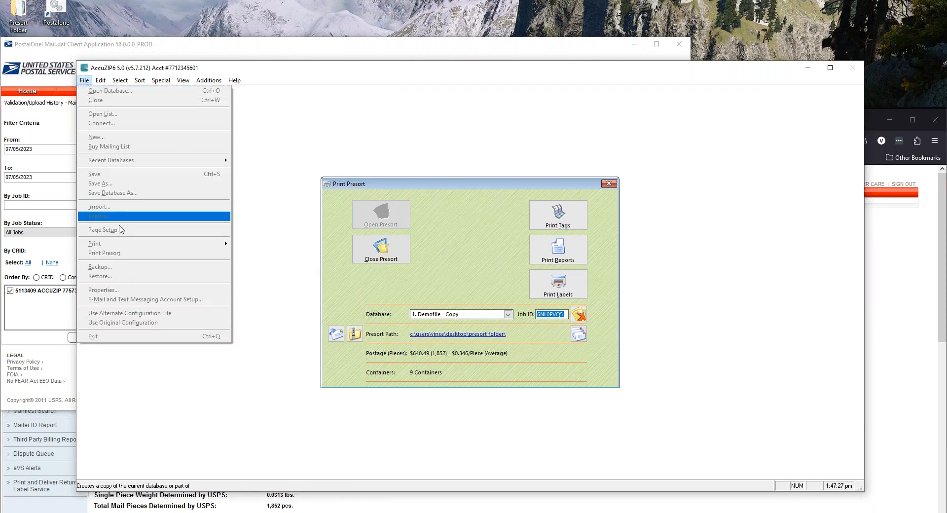
click(118, 253)
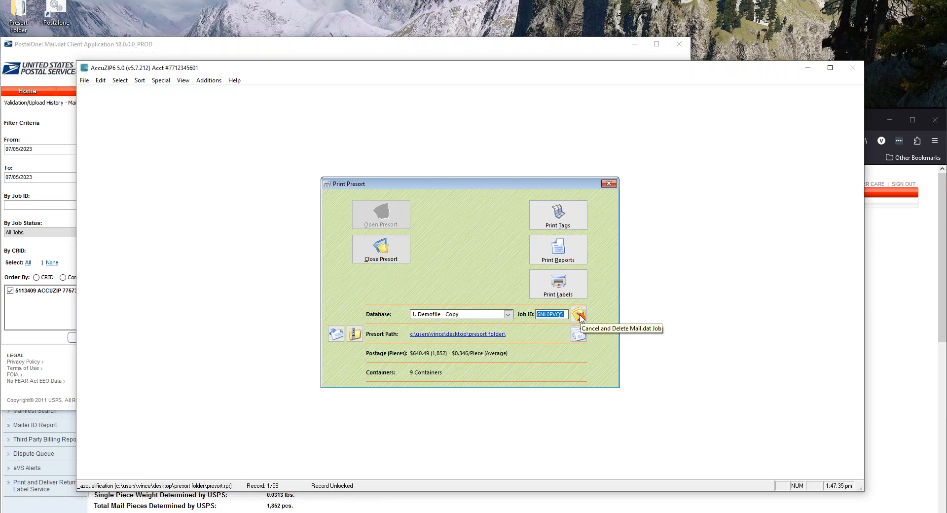
click(579, 316)
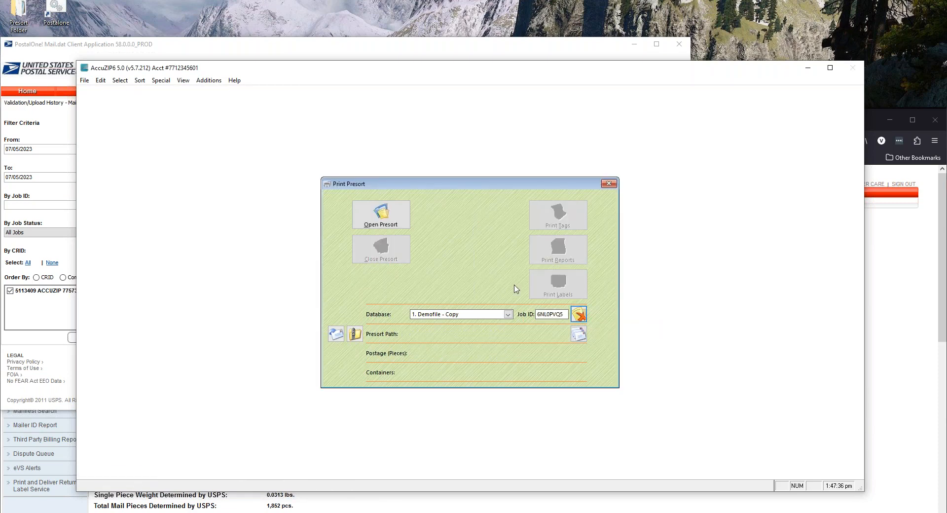
click(531, 302)
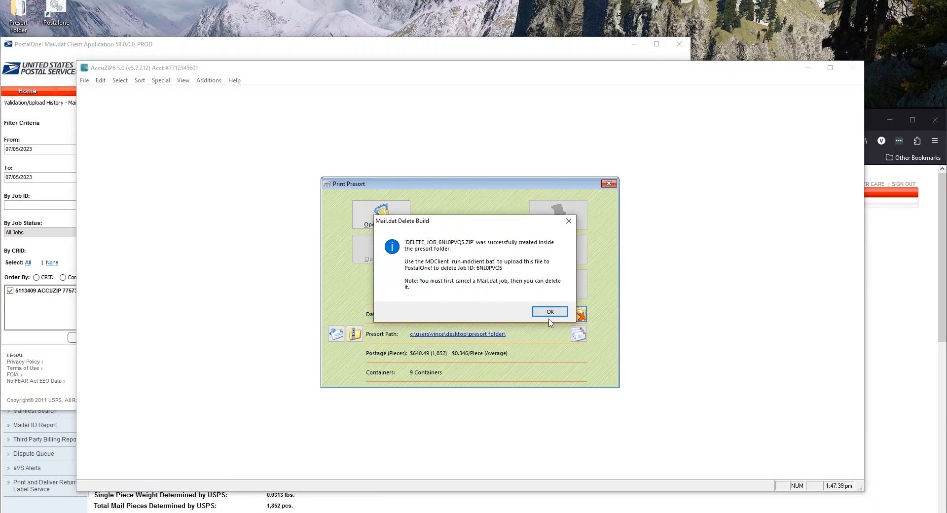
click(549, 313)
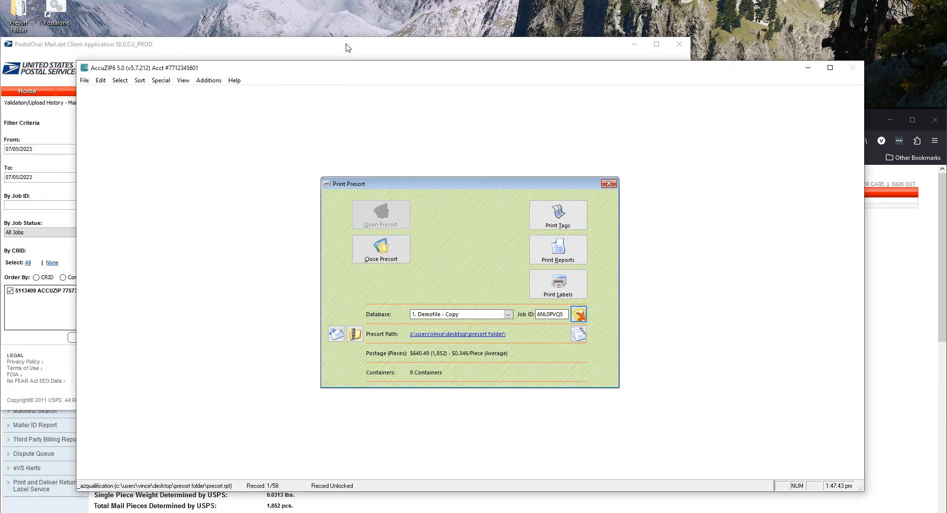
Add cancel_job_6nl0pvq5.zip as a job in the Mail.dat Client's Job Validation/Upload
click(347, 48)
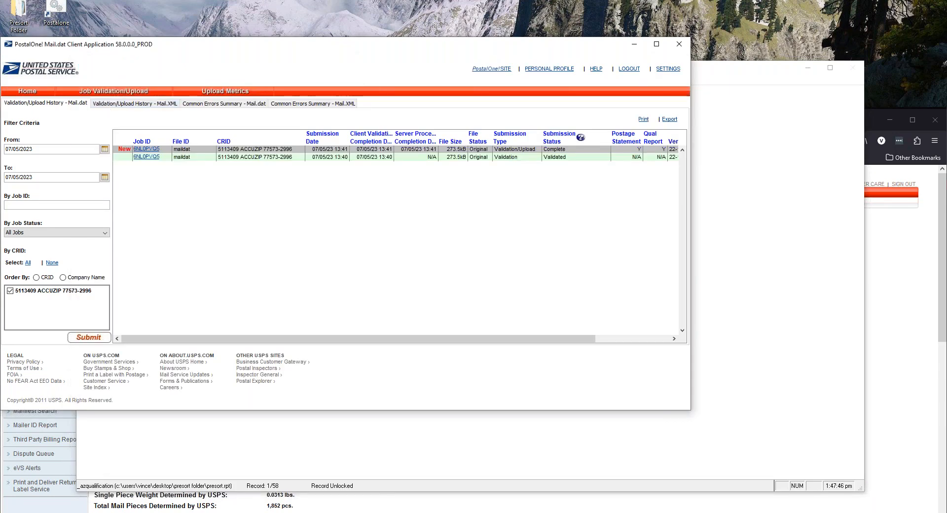
click(113, 91)
click(20, 136)
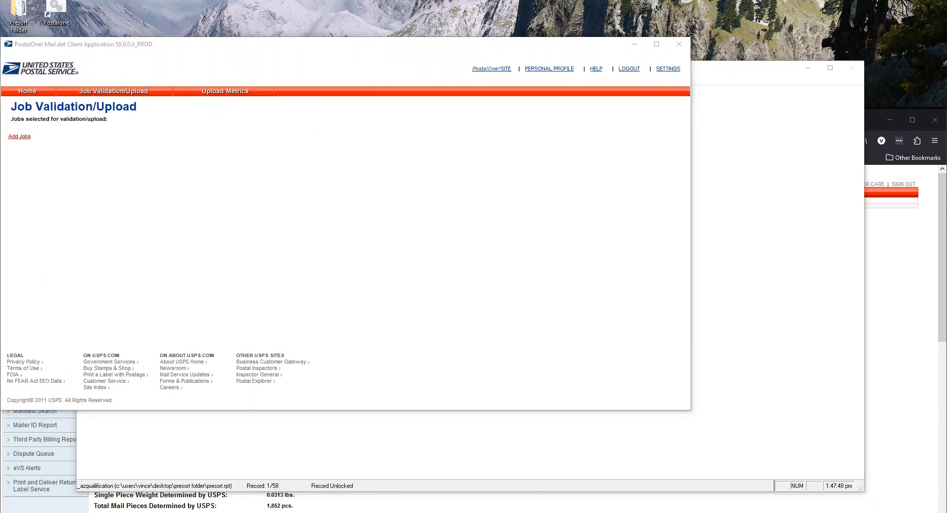
click(272, 163)
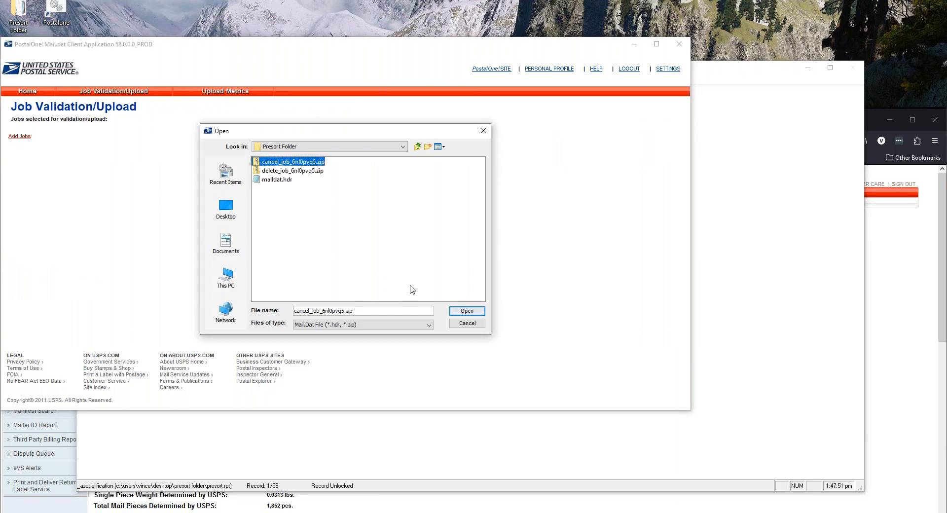
click(464, 312)
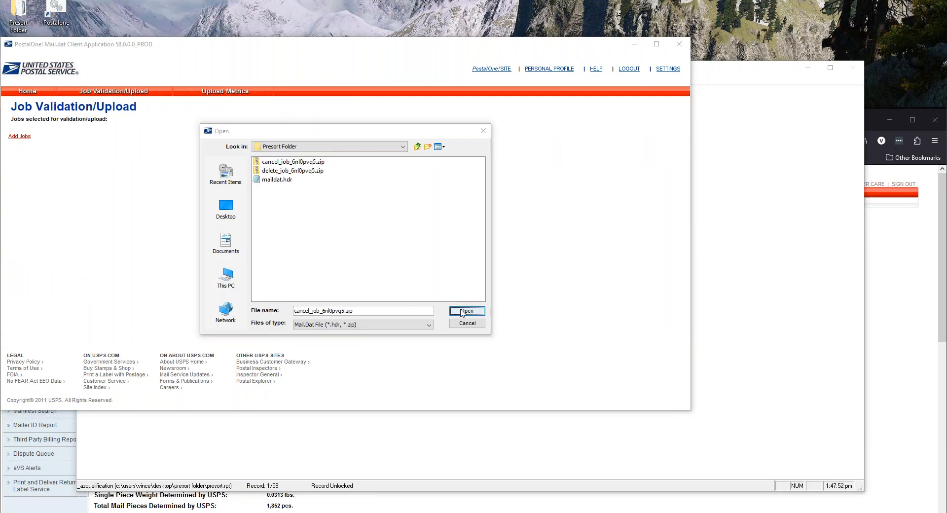
Validate and upload the cancel job with the agreement accepted, then close the status window
click(25, 275)
click(203, 296)
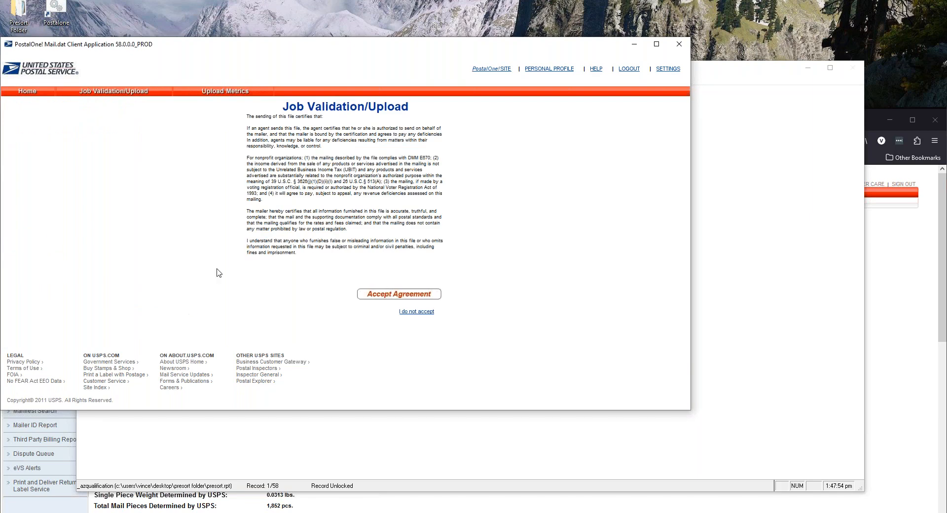
click(387, 295)
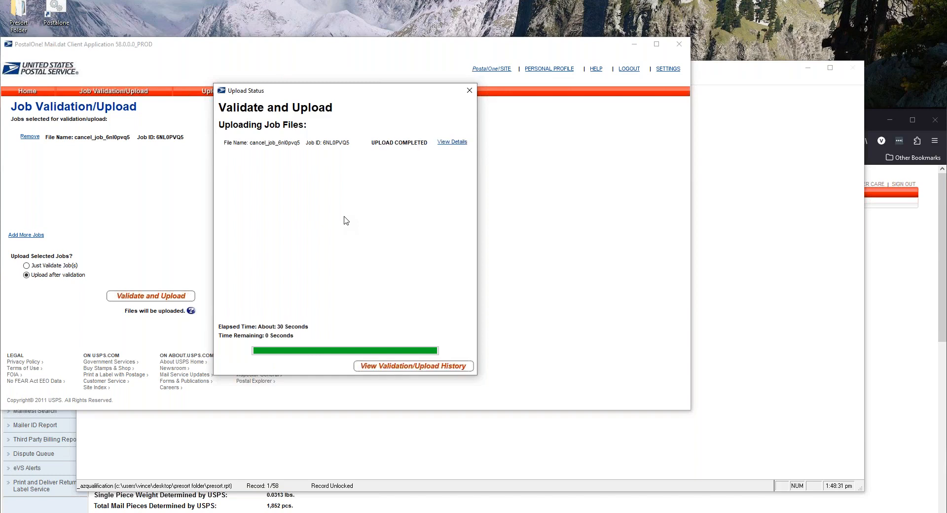
click(469, 91)
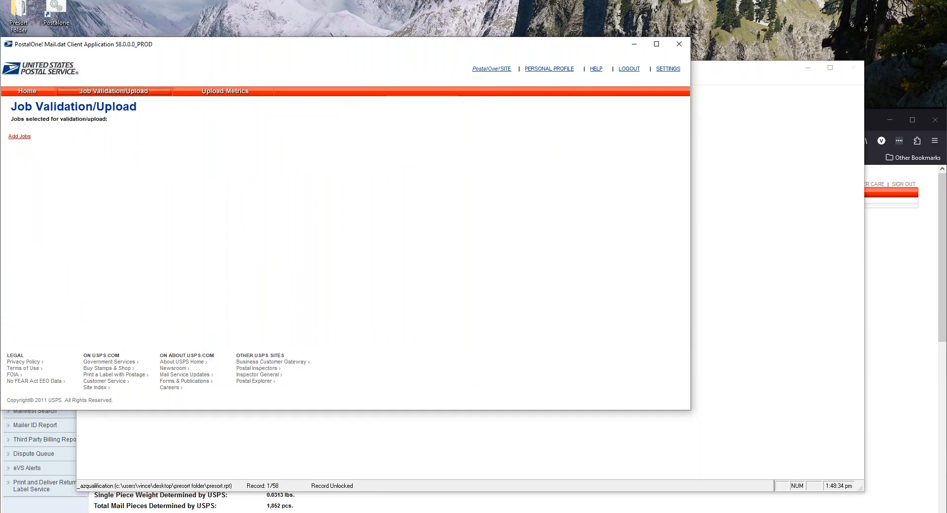
Add delete_job_6nl0pvq5.zip and run a validation-only pass, then dismiss its progress window
click(289, 172)
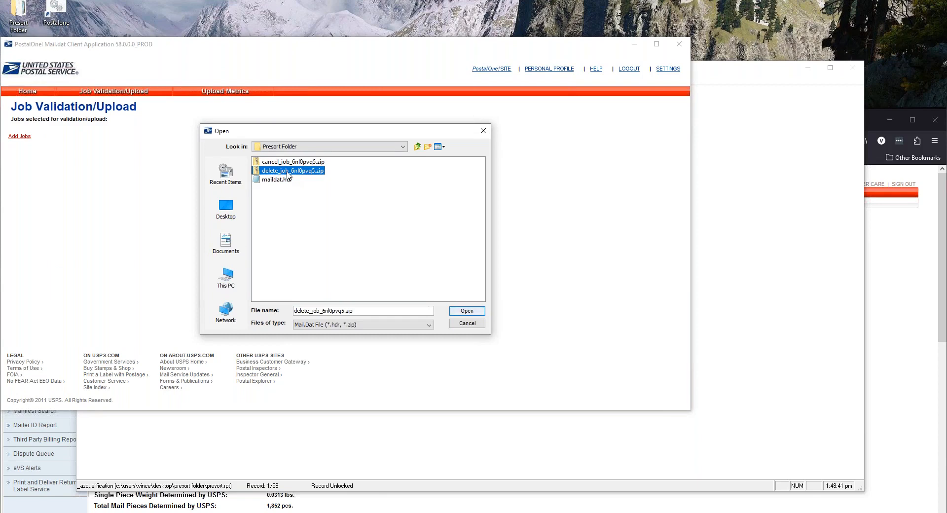
click(288, 172)
click(258, 174)
double_click(258, 173)
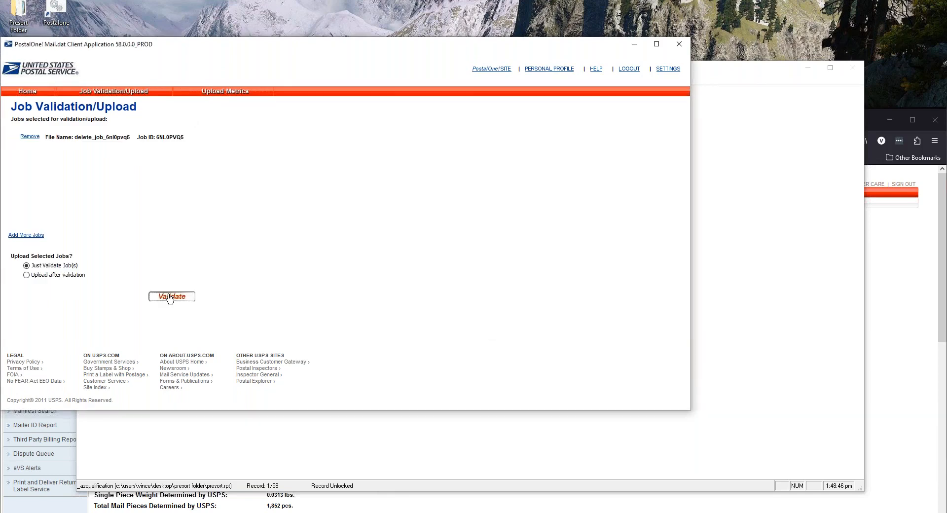
click(170, 297)
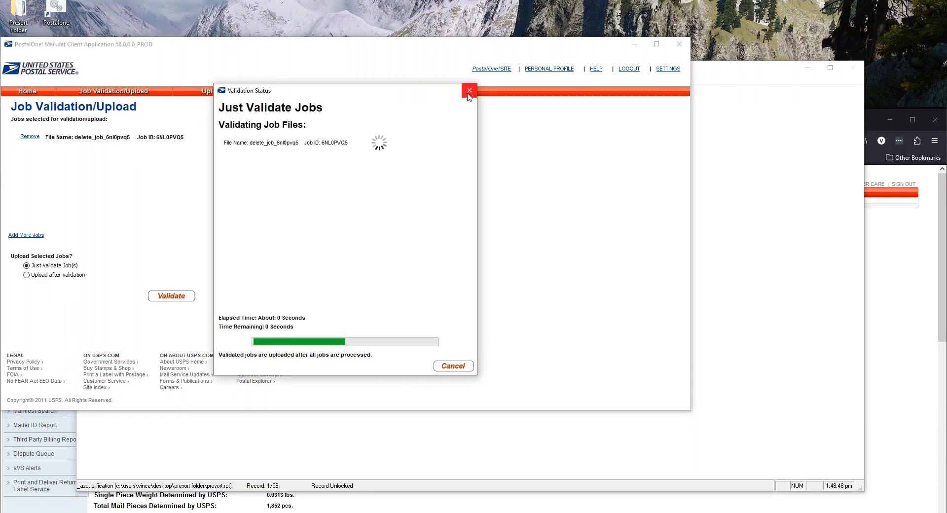
click(469, 91)
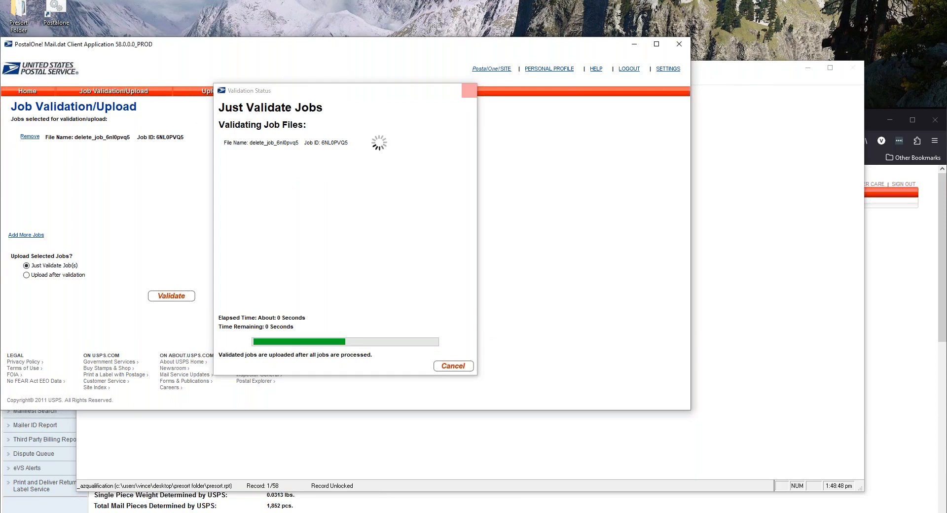
click(94, 92)
click(94, 94)
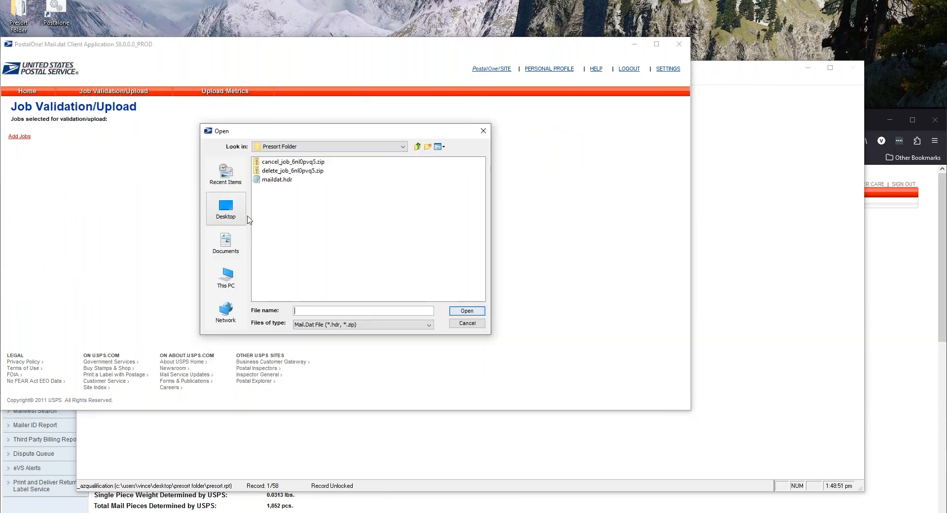
Re-add delete_job_6nl0pvq5.zip and validate and upload it with the agreement accepted
double_click(289, 171)
click(51, 274)
click(171, 296)
click(371, 295)
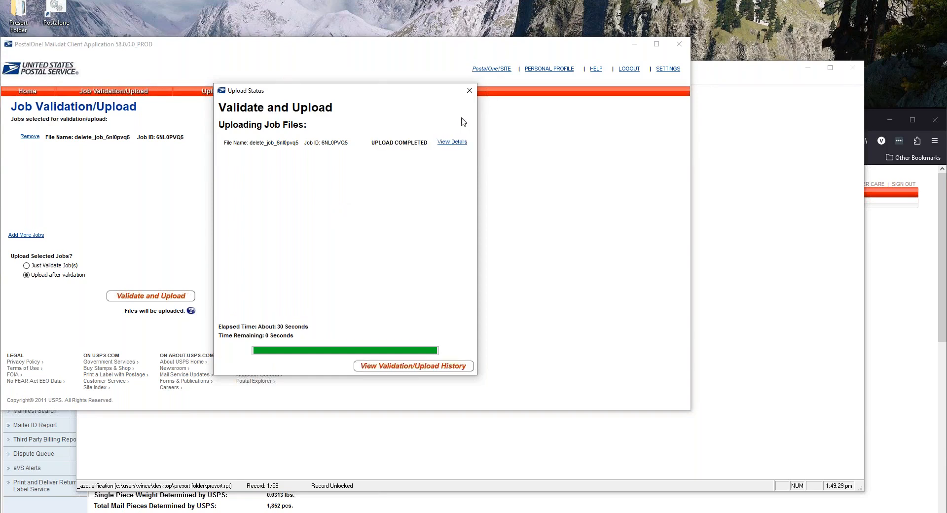
Close the upload status, check the Firefox PostalOne! dashboard, then return to Job Validation/Upload
click(471, 94)
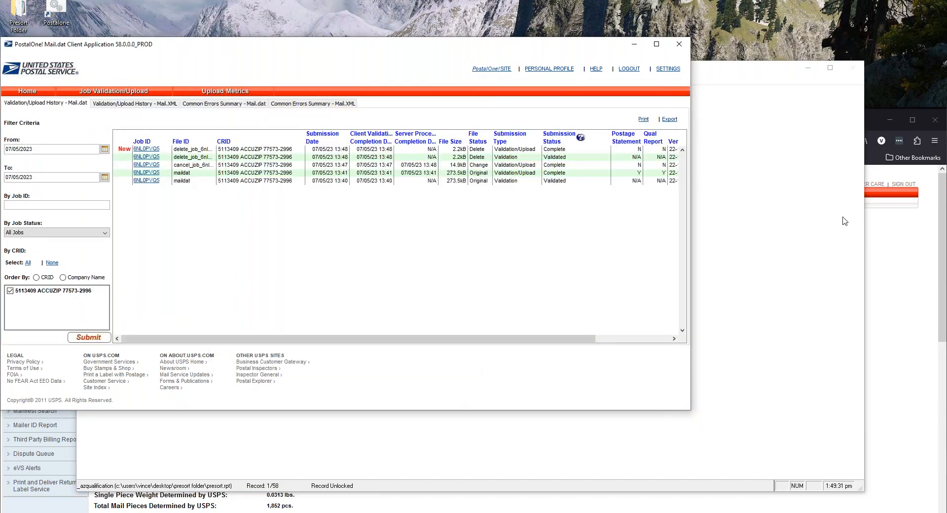
click(845, 221)
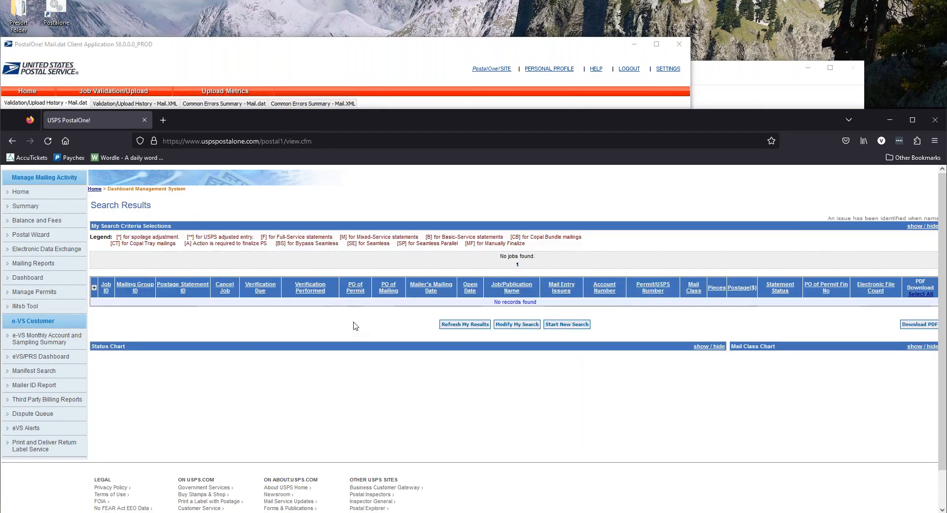
click(326, 52)
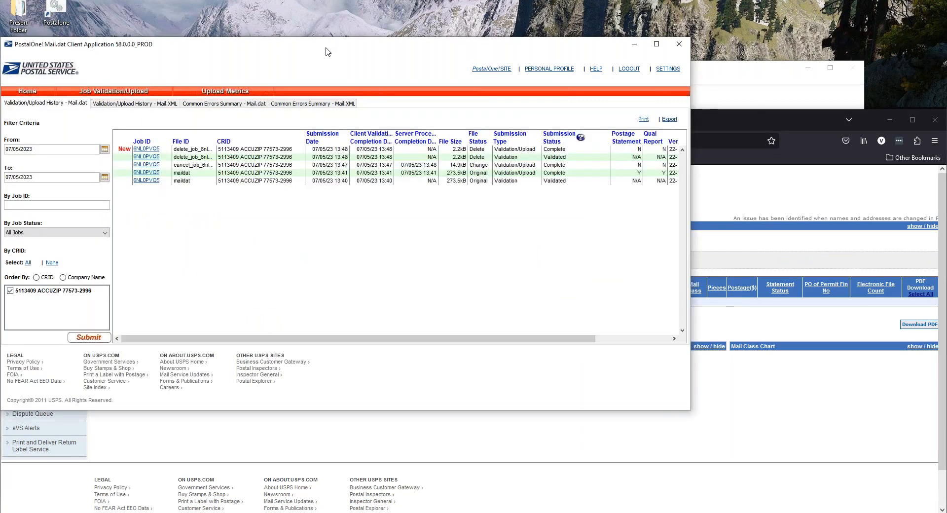
click(113, 91)
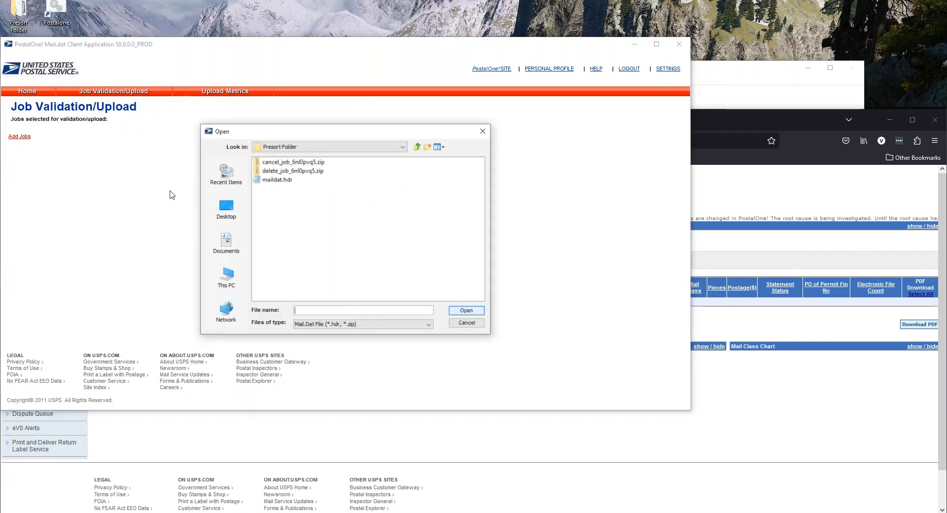